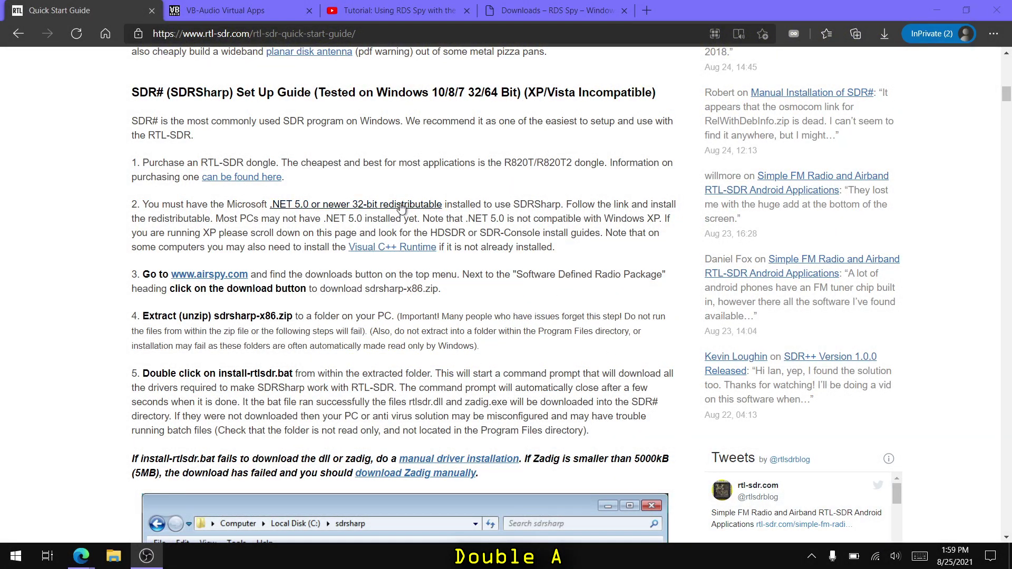
- Start the .NET 5.0 Desktop Runtime x86 download from the guide's 32-bit redistributable link
{"action": "left_click", "coordinate": [401, 207]}
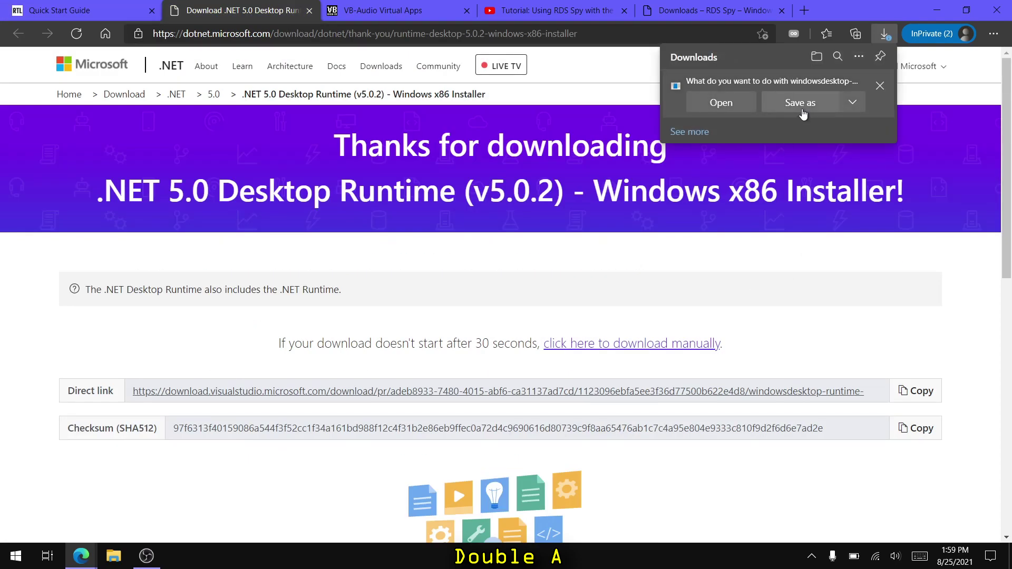
- Save the .NET Desktop Runtime 5.0.2 (x86) installer to Downloads and install it successfully
{"action": "left_click", "coordinate": [803, 114]}
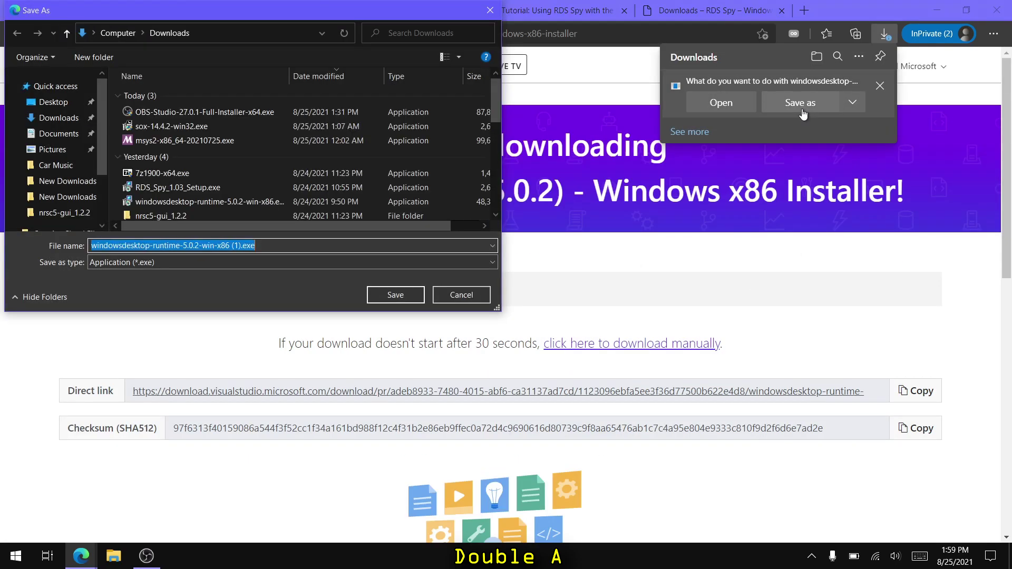
{"action": "left_click", "coordinate": [383, 298]}
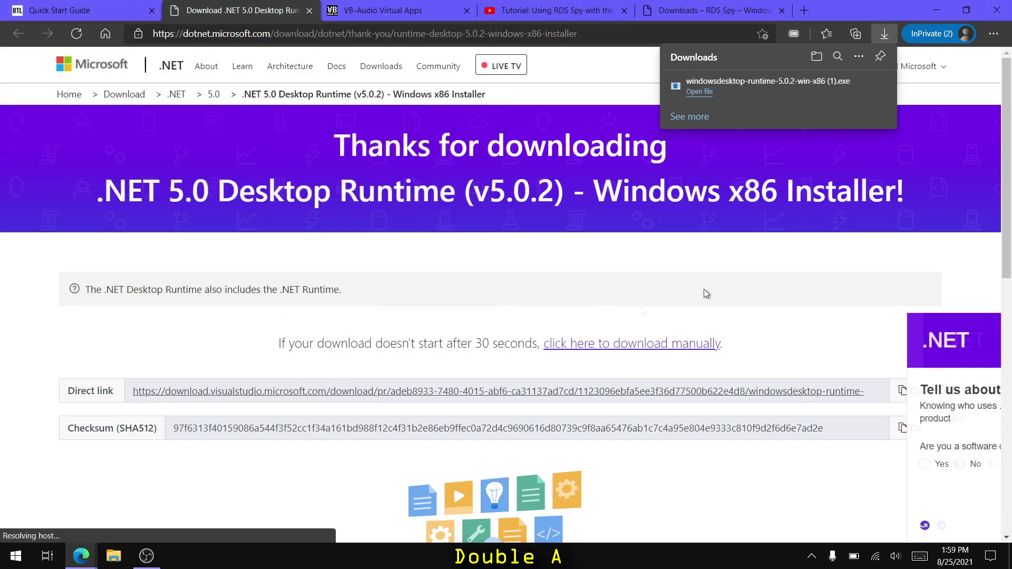
{"action": "left_click", "coordinate": [776, 91]}
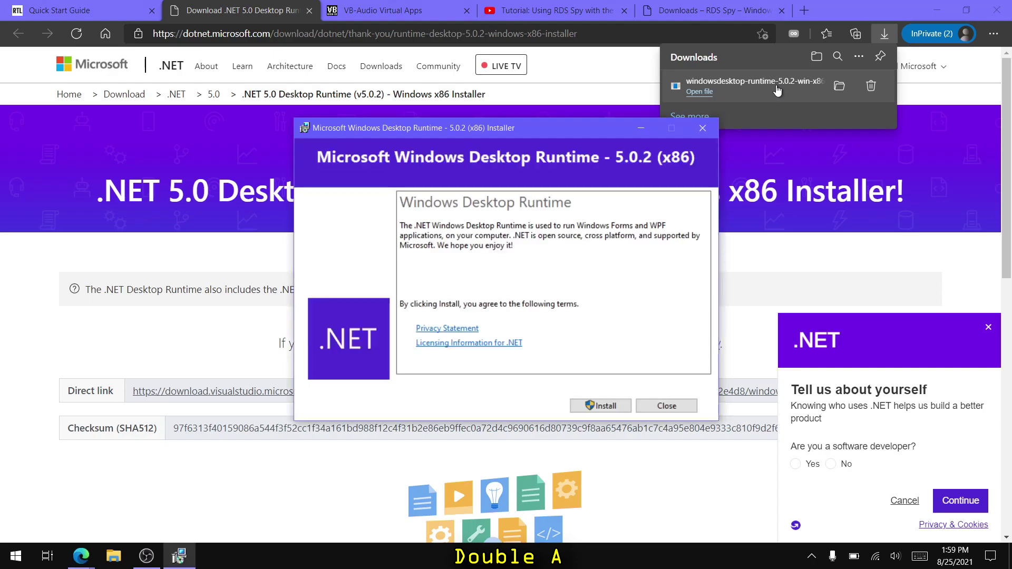
{"action": "left_click", "coordinate": [600, 406]}
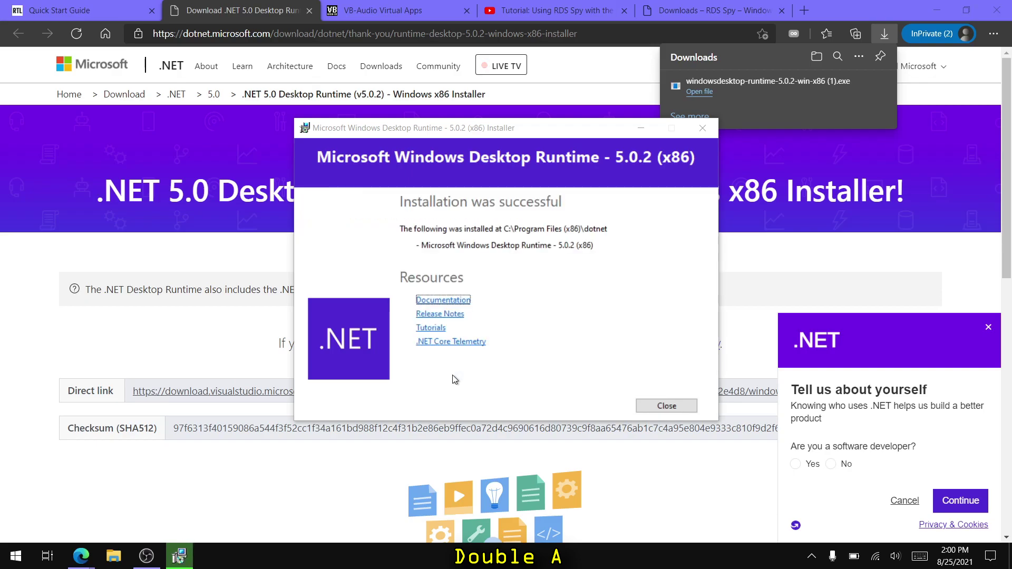
{"action": "left_click", "coordinate": [666, 406]}
- Go from the Quick Start Guide to the airspy.com software Download page
{"action": "left_click", "coordinate": [70, 9]}
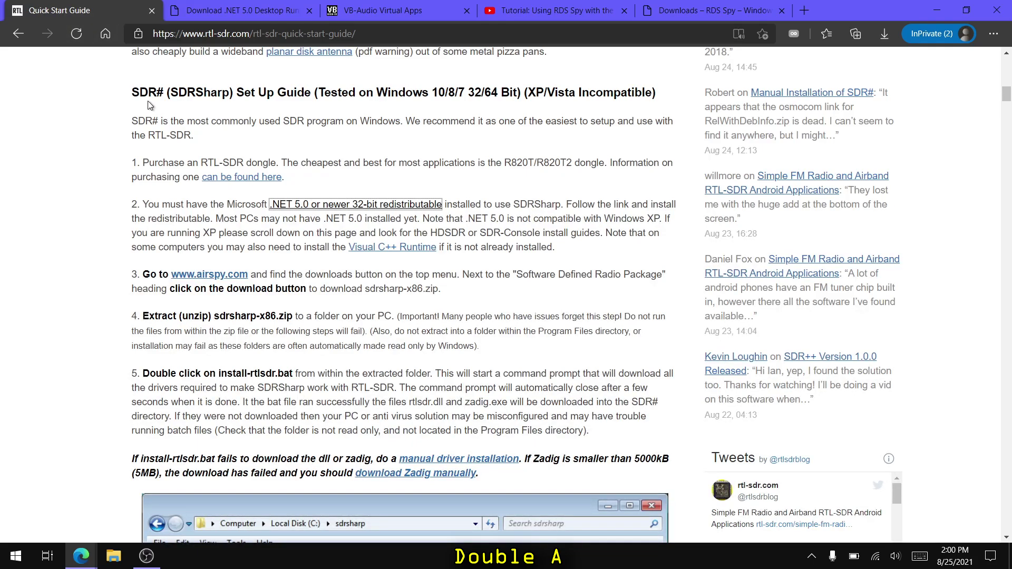
{"action": "left_click", "coordinate": [198, 281]}
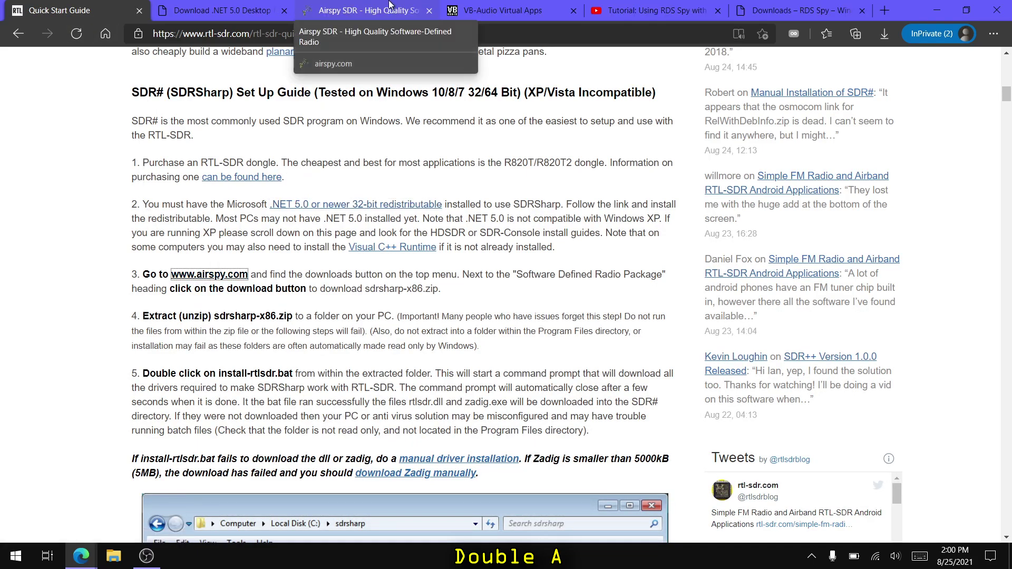
{"action": "left_click", "coordinate": [389, 7]}
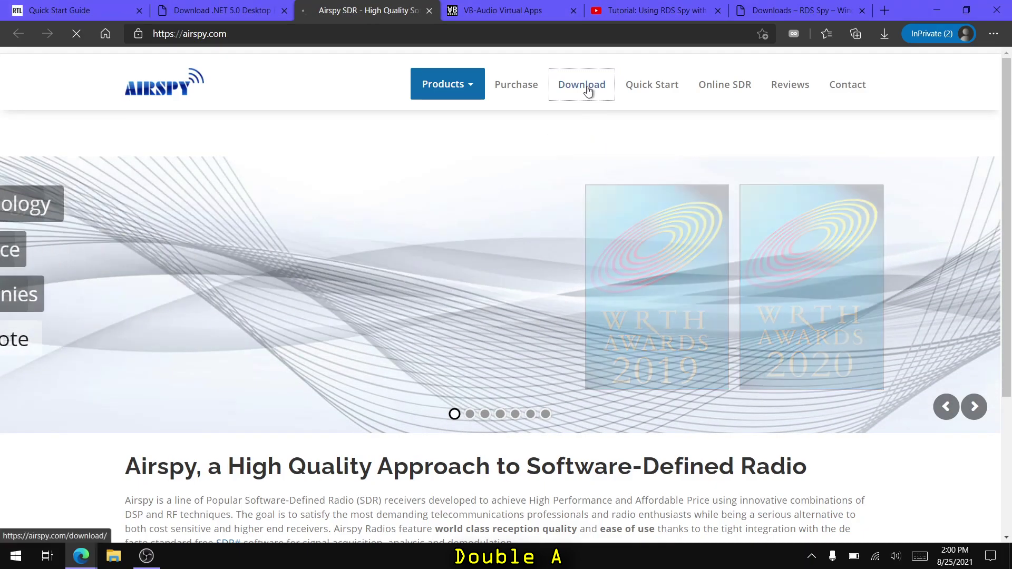
{"action": "left_click", "coordinate": [586, 88]}
{"action": "scroll", "coordinate": [561, 242], "scroll_direction": "down", "scroll_amount": 3}
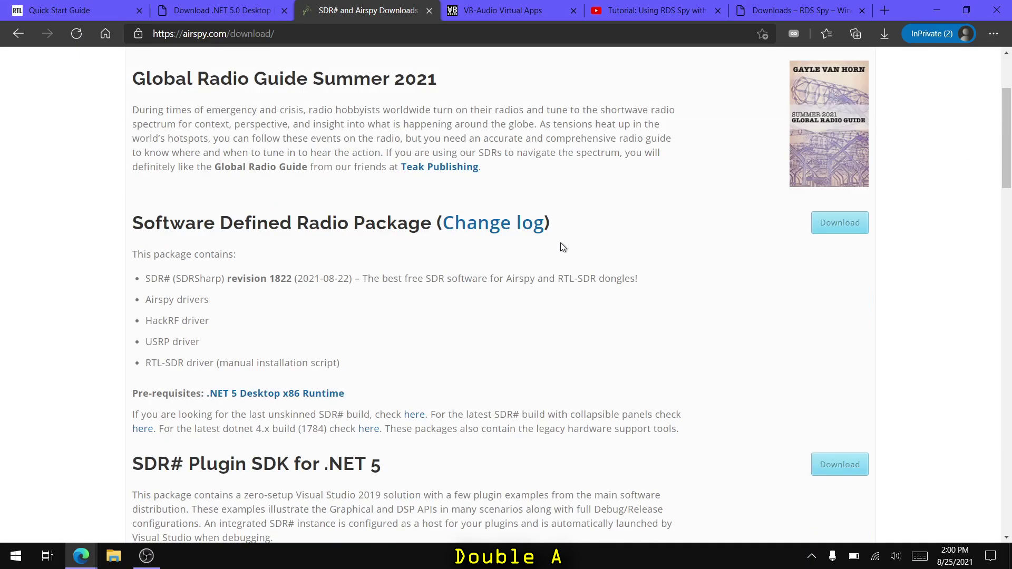
{"action": "scroll", "coordinate": [561, 243], "scroll_direction": "down", "scroll_amount": 1}
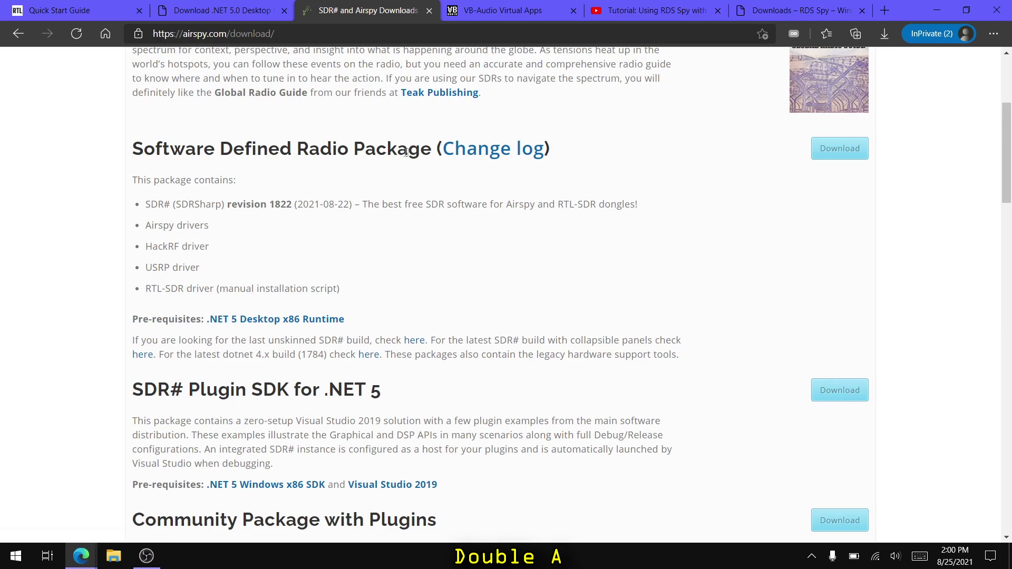
- Save the 26.7 MB sdrsharp-x86.zip Software Defined Radio Package to Downloads
{"action": "left_click", "coordinate": [843, 150]}
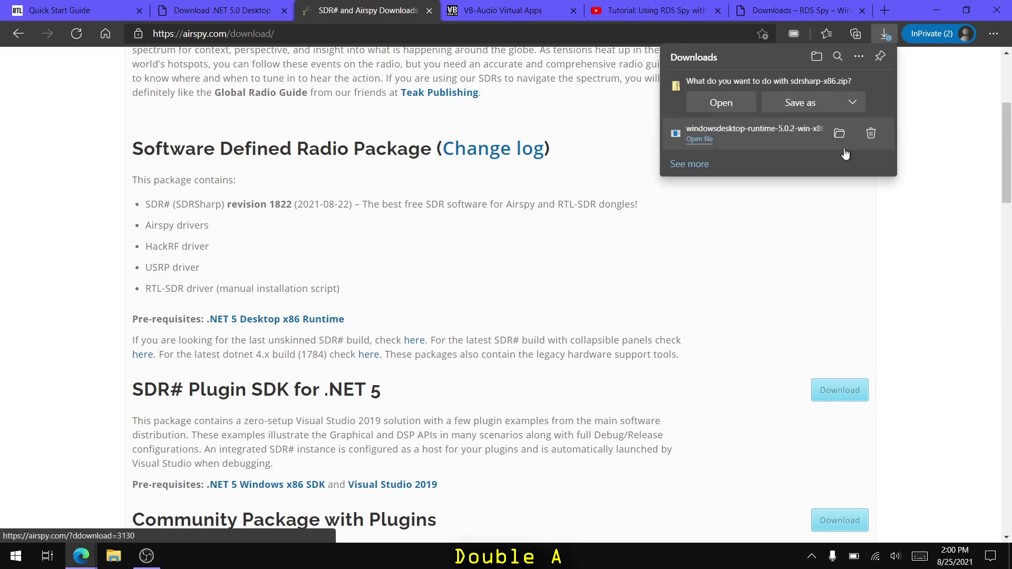
{"action": "left_click", "coordinate": [790, 107]}
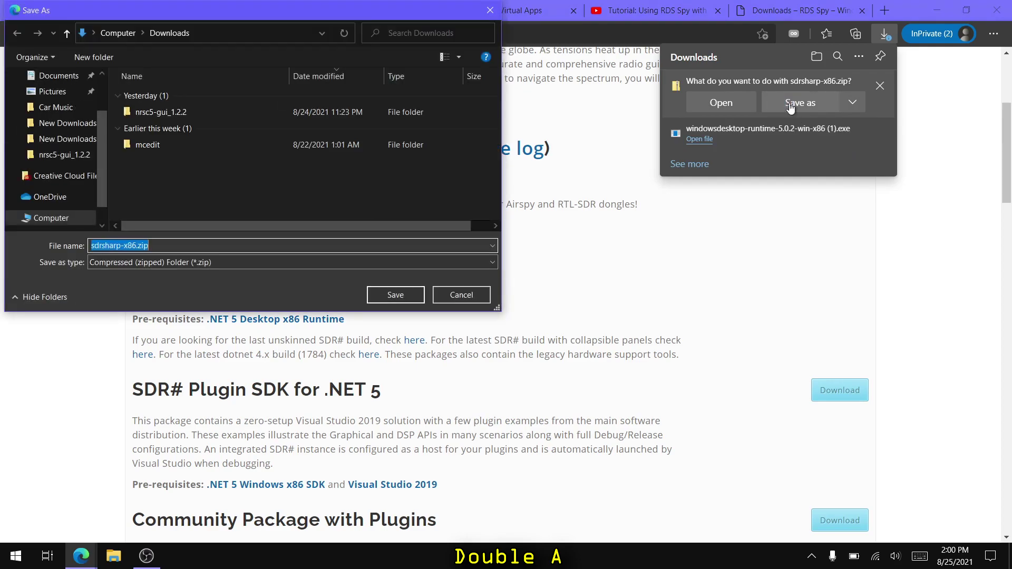
{"action": "left_click", "coordinate": [386, 296]}
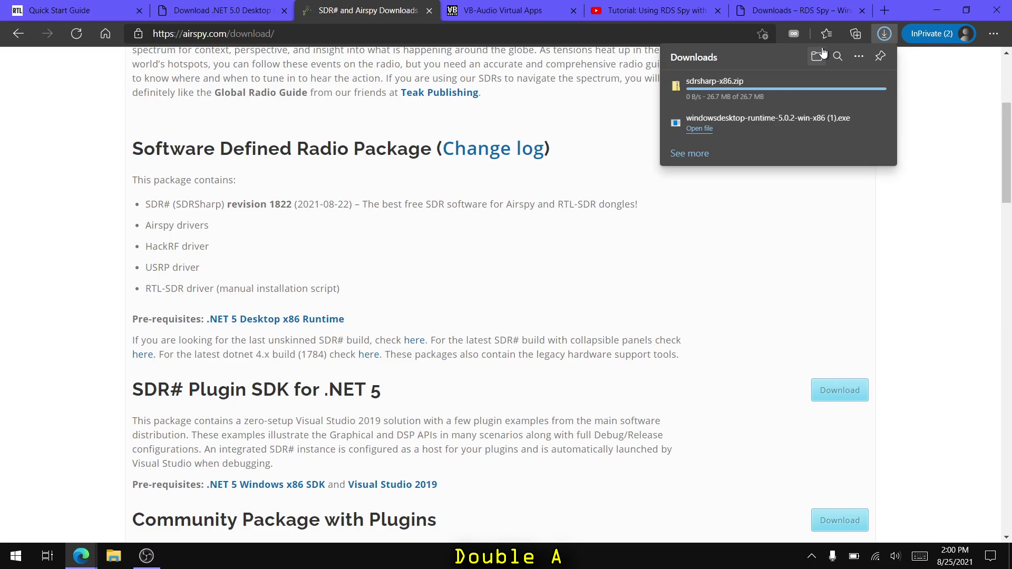
- Extract sdrsharp-x86.zip to a sdrsharp-x86 folder and run install-rtlsdr.bat there
{"action": "left_click", "coordinate": [818, 56]}
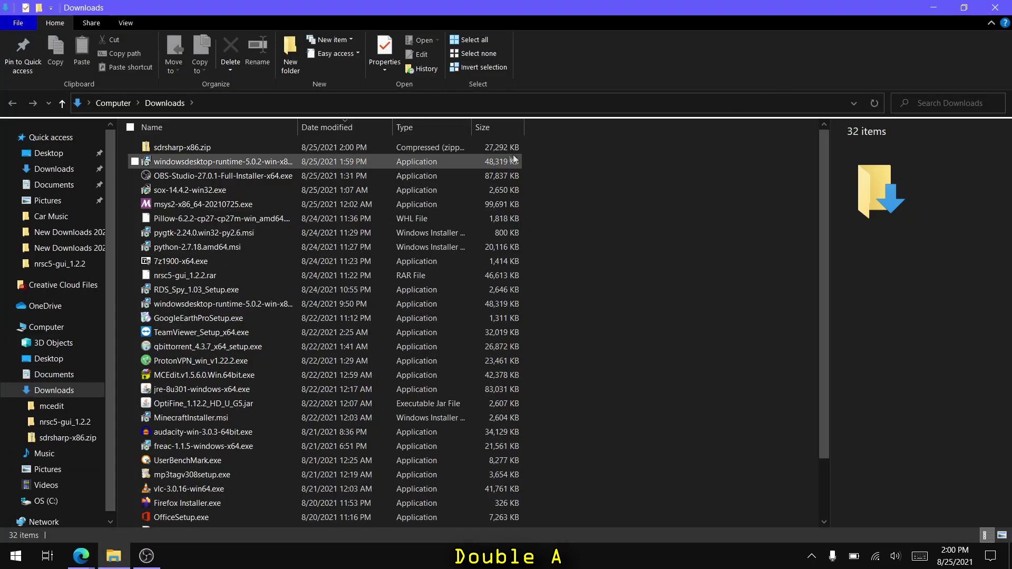
{"action": "left_click", "coordinate": [410, 145]}
{"action": "right_click", "coordinate": [411, 145]}
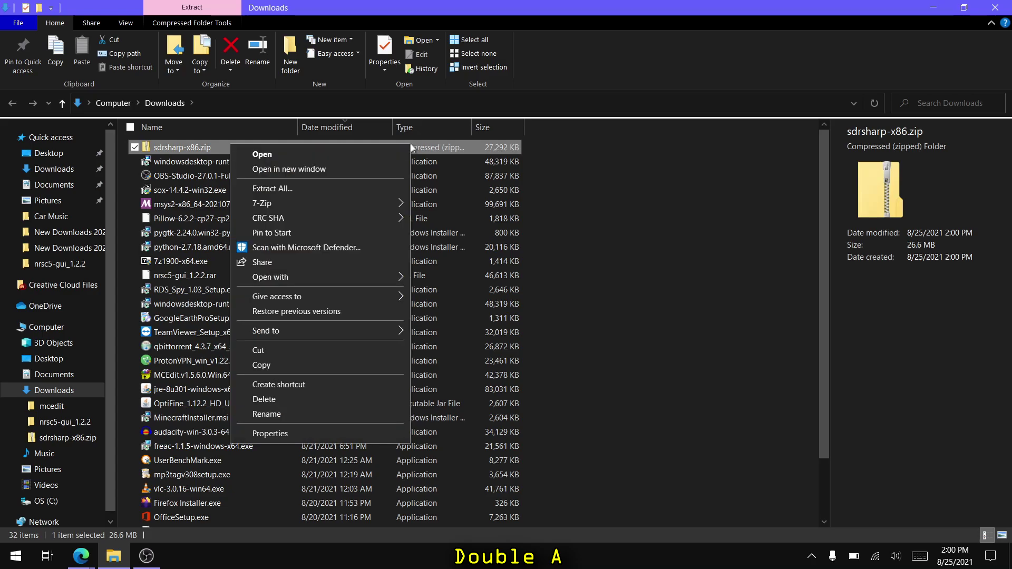
{"action": "left_click", "coordinate": [295, 188]}
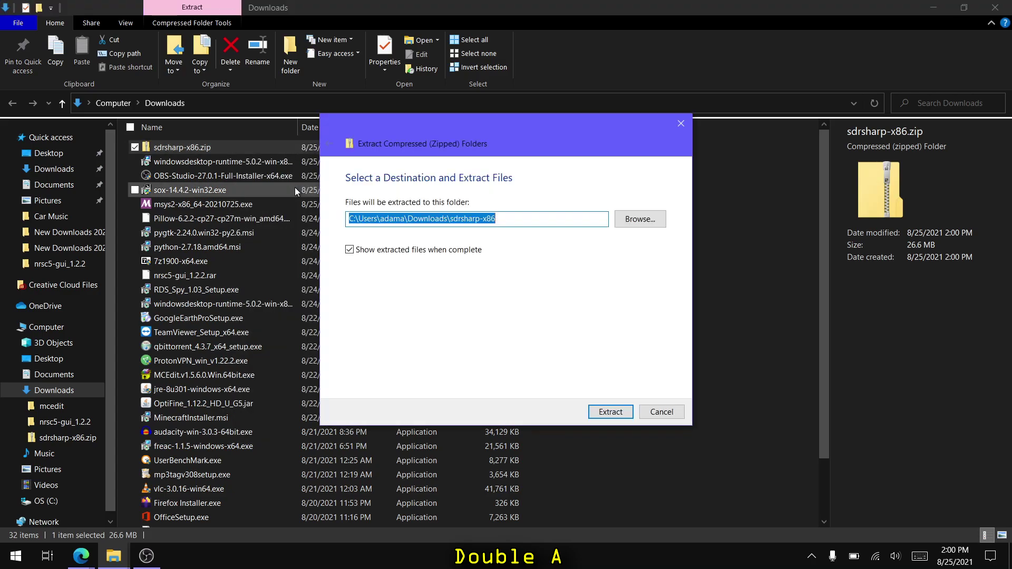
{"action": "left_click", "coordinate": [611, 409]}
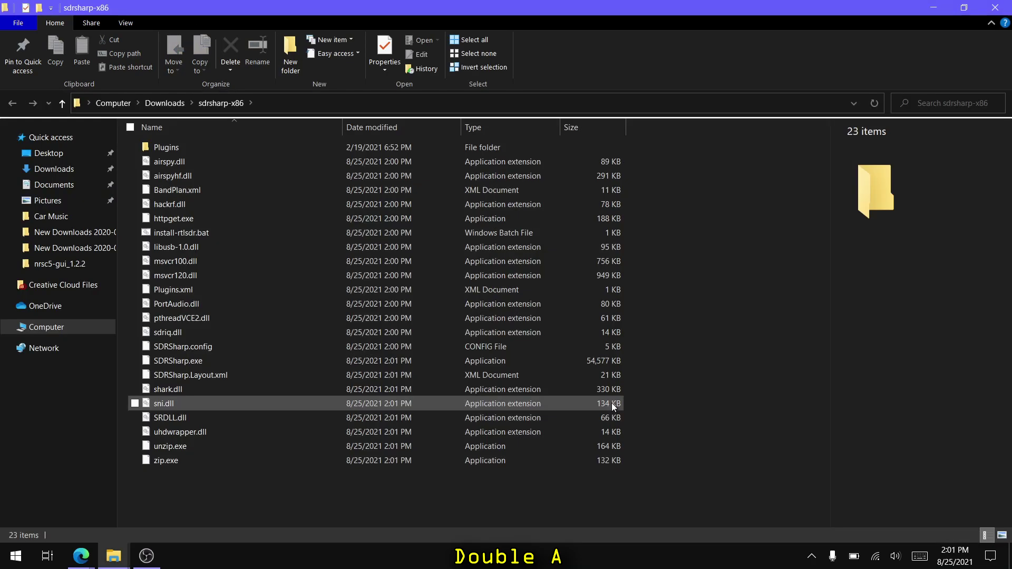
{"action": "double_click", "coordinate": [297, 239]}
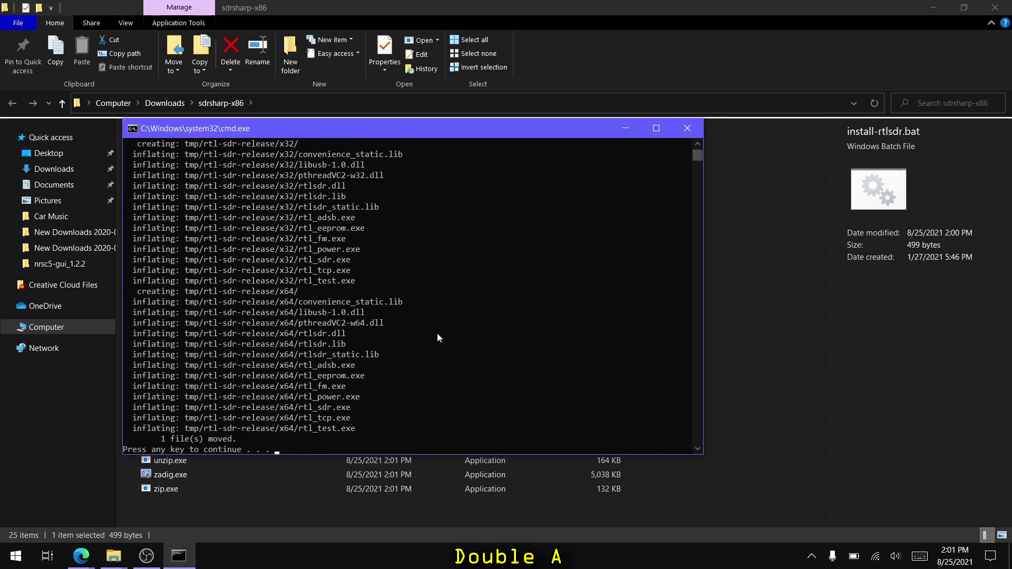
{"action": "key", "text": "Return"}
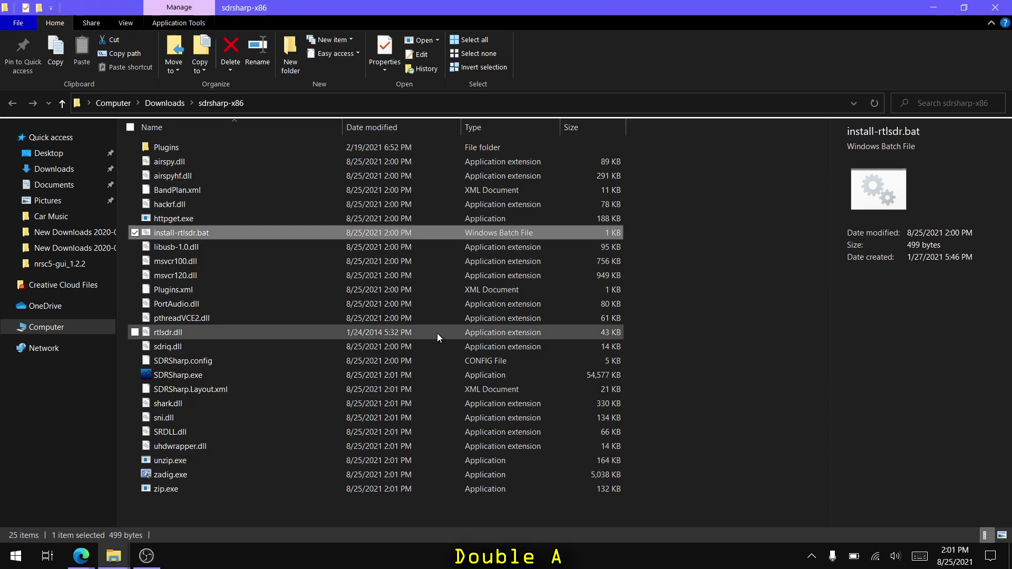
- Run Zadig as administrator, list all devices, and select Bulk-In, Interface (Interface 0)
{"action": "right_click", "coordinate": [171, 478]}
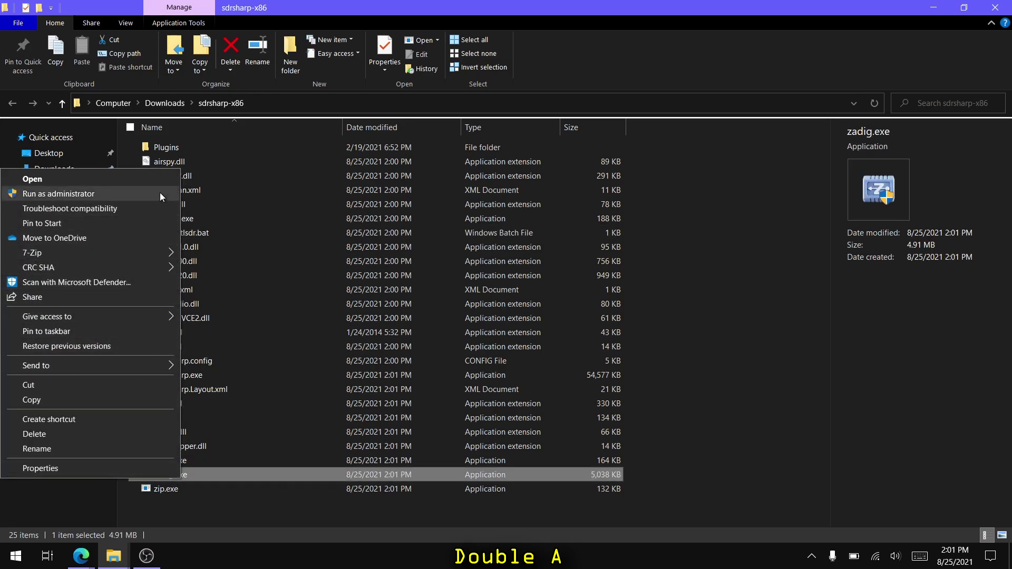
{"action": "left_click", "coordinate": [164, 197]}
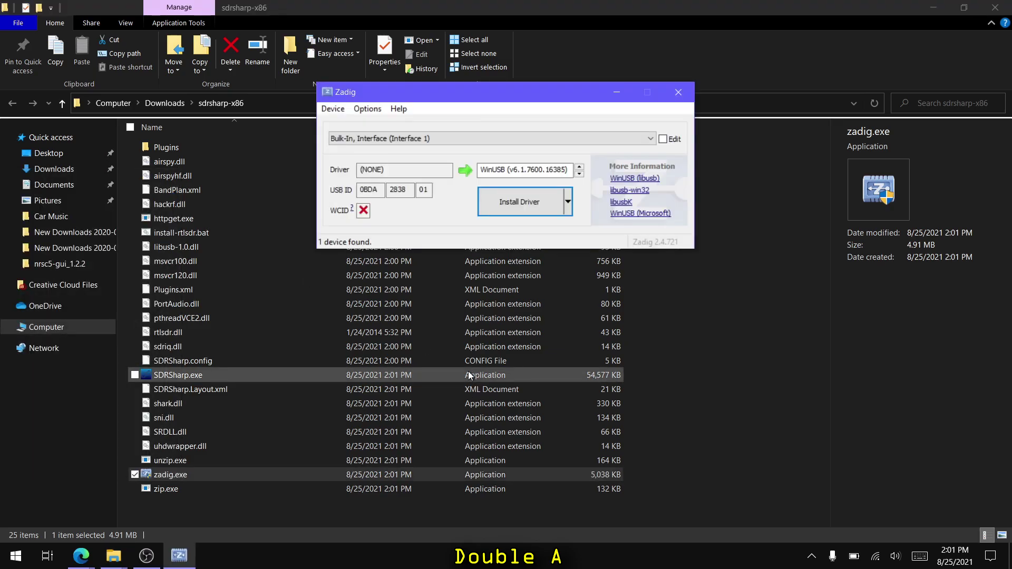
{"action": "left_click", "coordinate": [364, 109]}
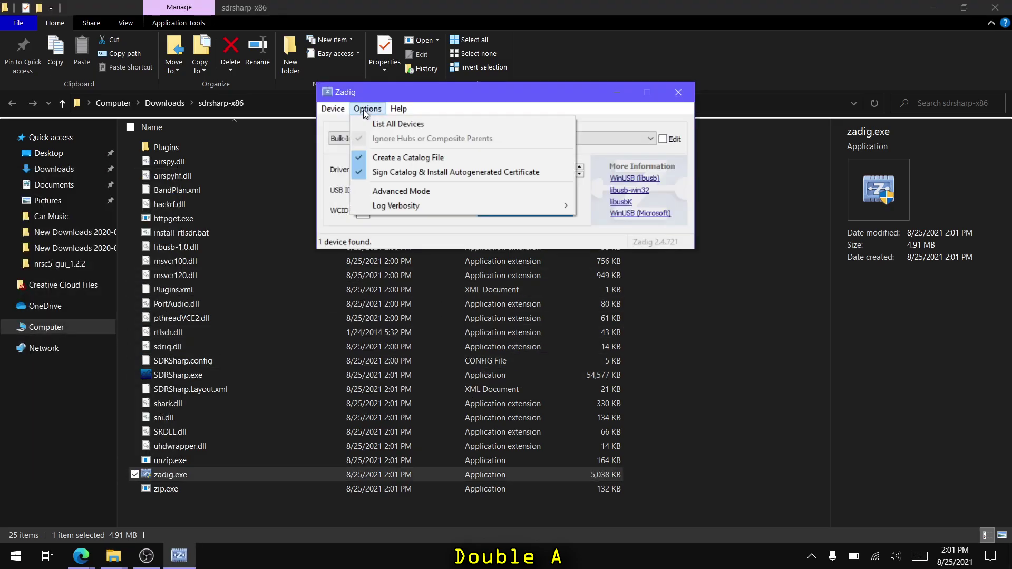
{"action": "left_click", "coordinate": [382, 124]}
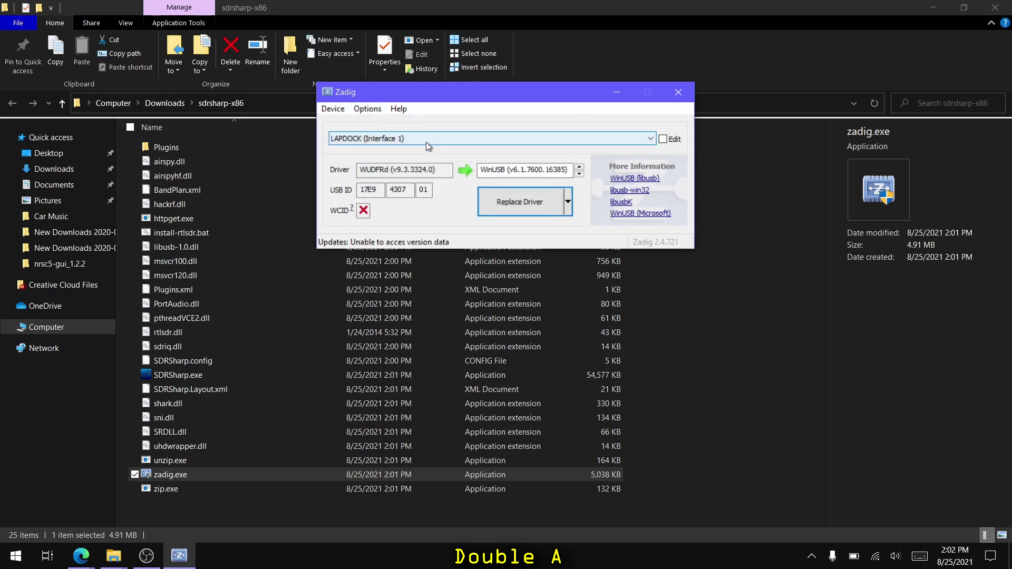
{"action": "left_click", "coordinate": [468, 141]}
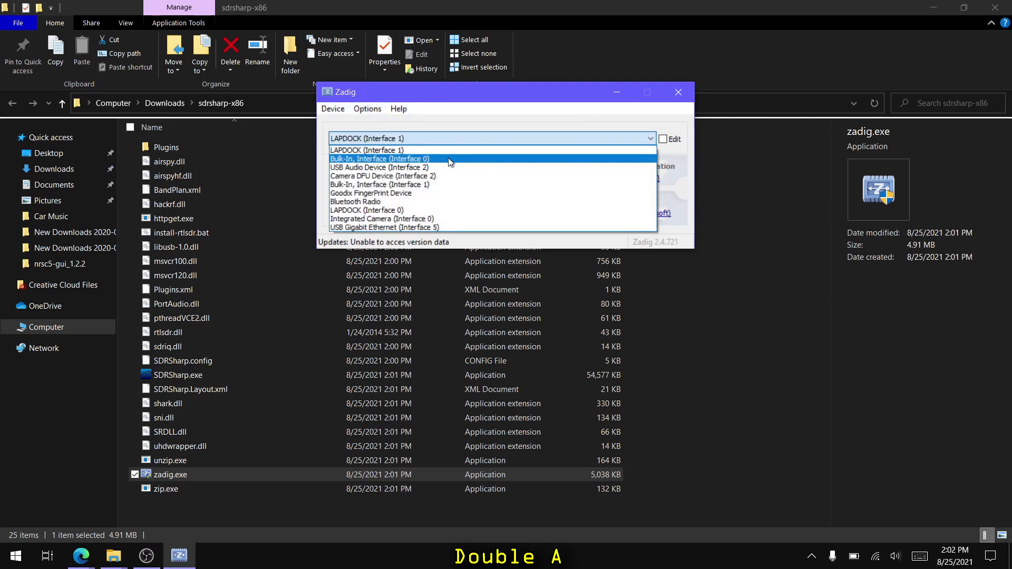
{"action": "left_click", "coordinate": [448, 159]}
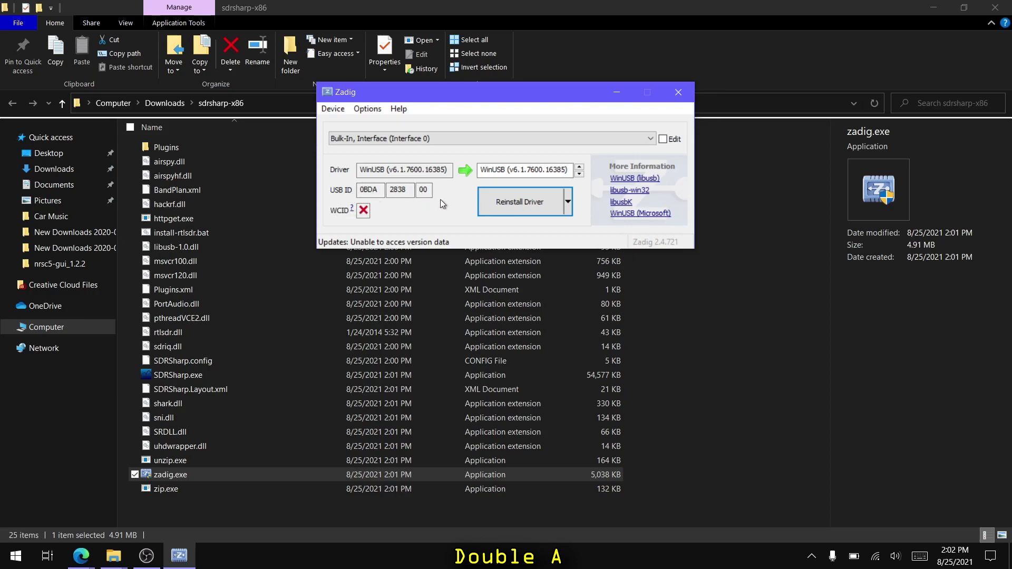
- Install the WinUSB driver for that device, then close Zadig after the success message
{"action": "left_click", "coordinate": [508, 205]}
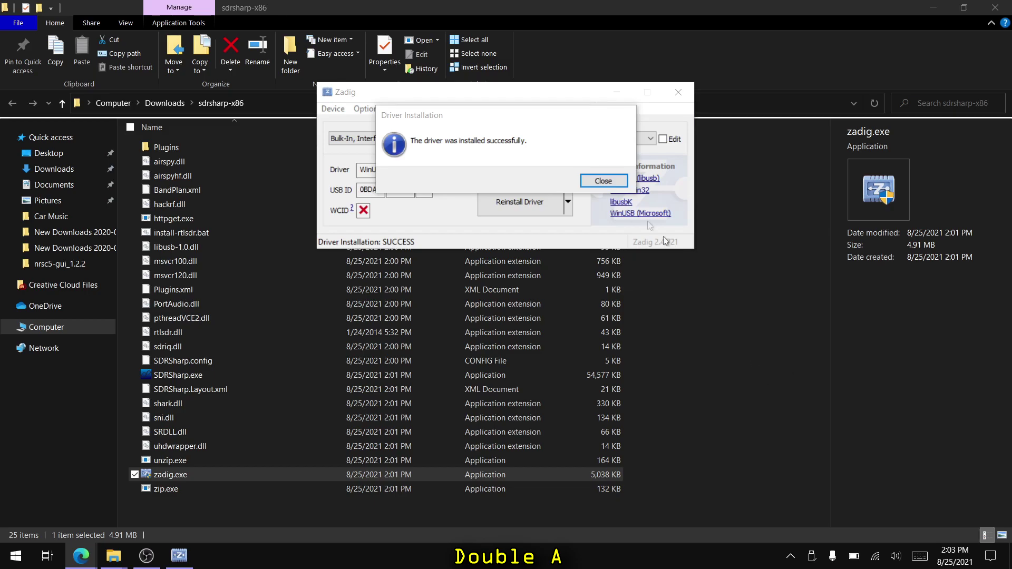
{"action": "left_click", "coordinate": [604, 177]}
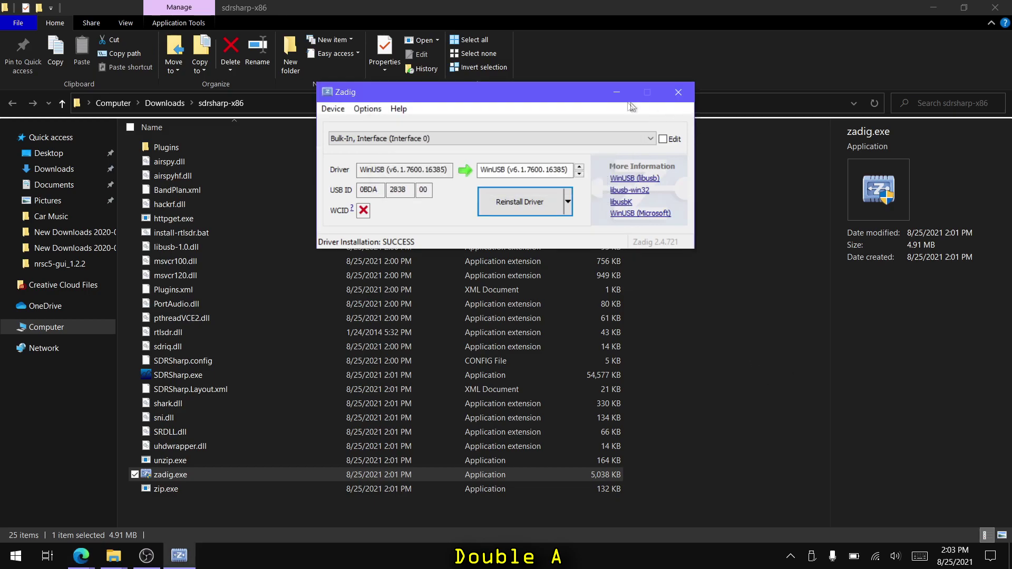
{"action": "left_click", "coordinate": [678, 92]}
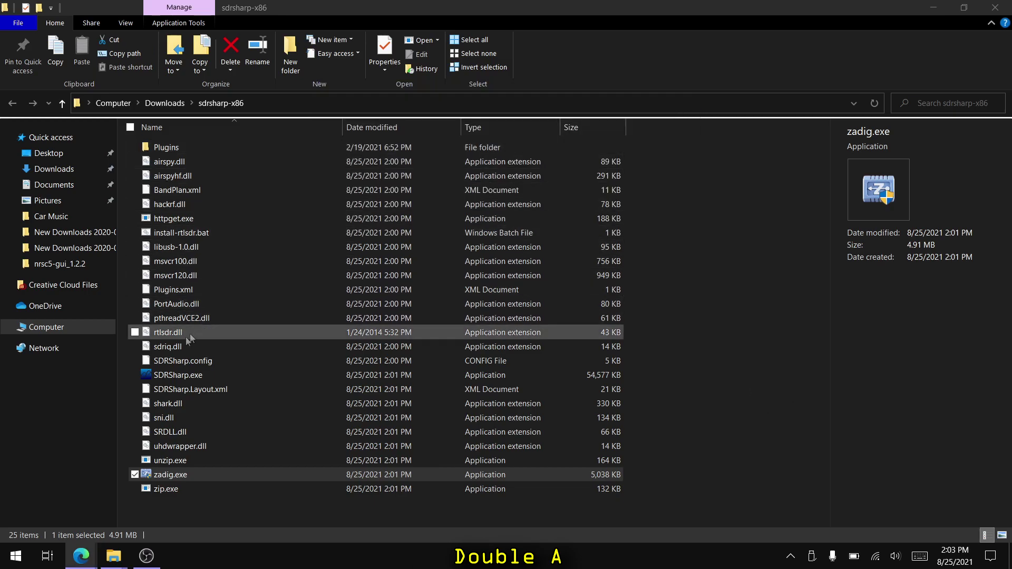
- Launch SDRSharp.exe past the SmartScreen warning with Run anyway and maximize the SDR# window
{"action": "left_click", "coordinate": [192, 375]}
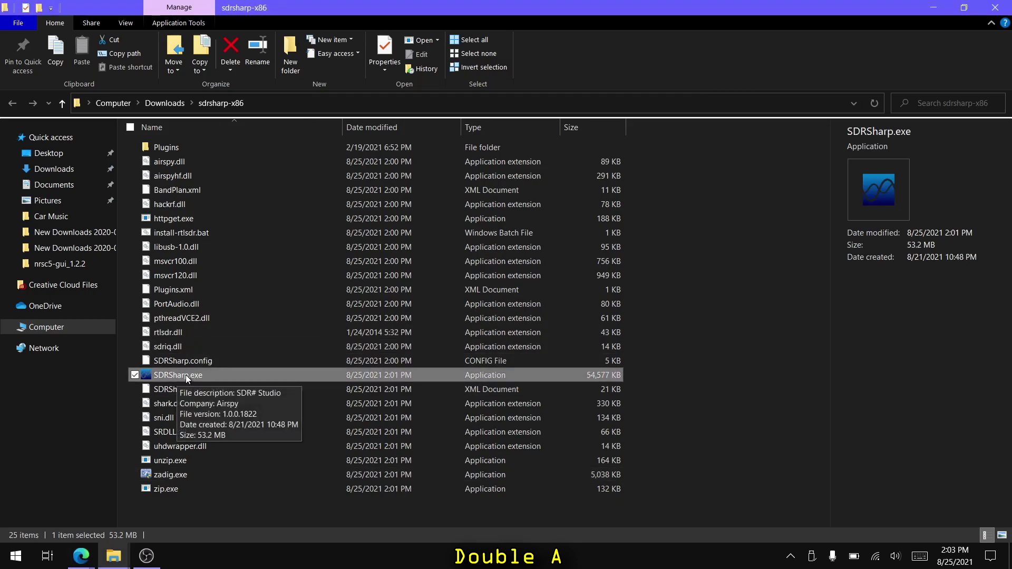
{"action": "double_click", "coordinate": [185, 374]}
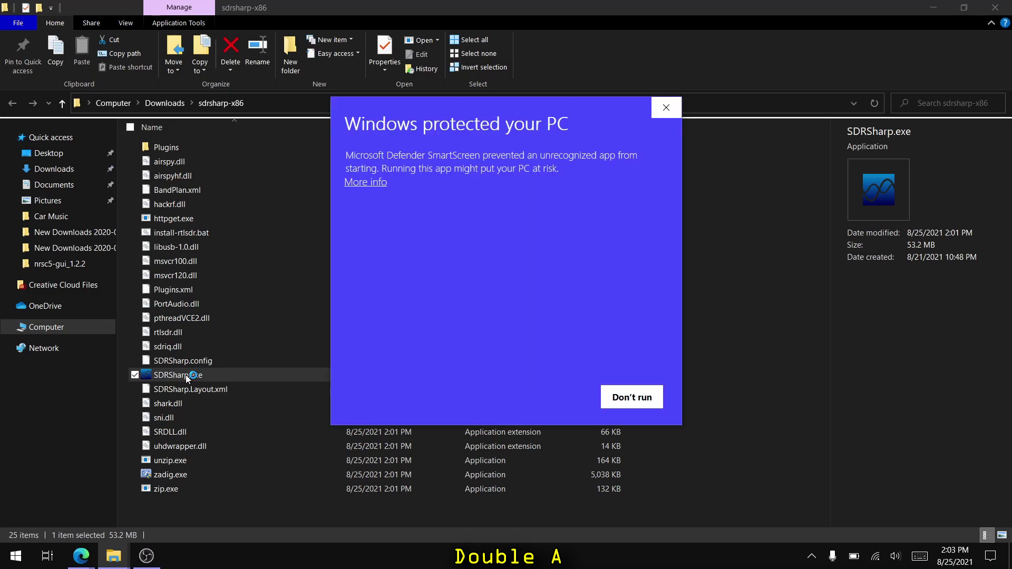
{"action": "left_click", "coordinate": [372, 183]}
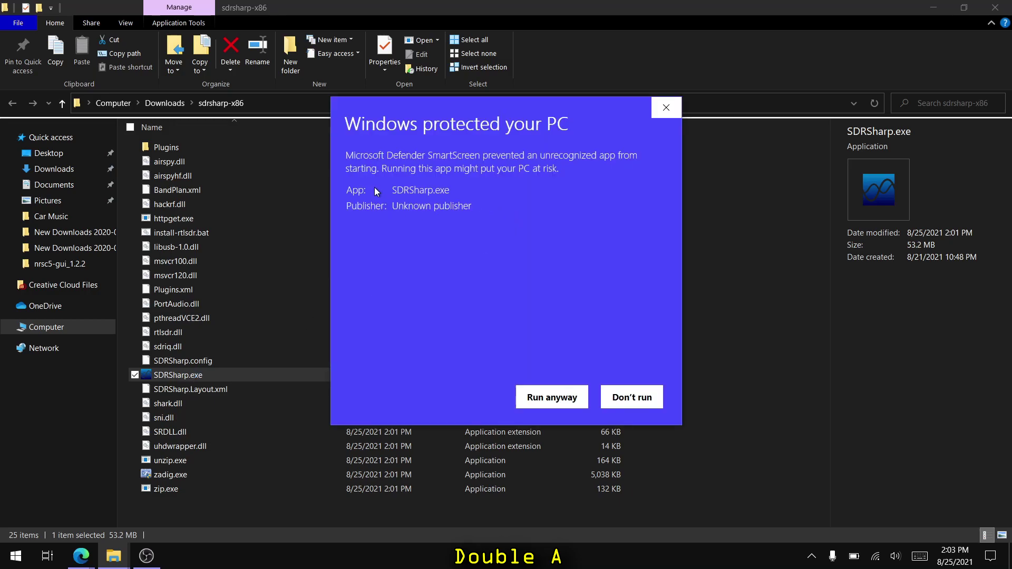
{"action": "left_click", "coordinate": [571, 394]}
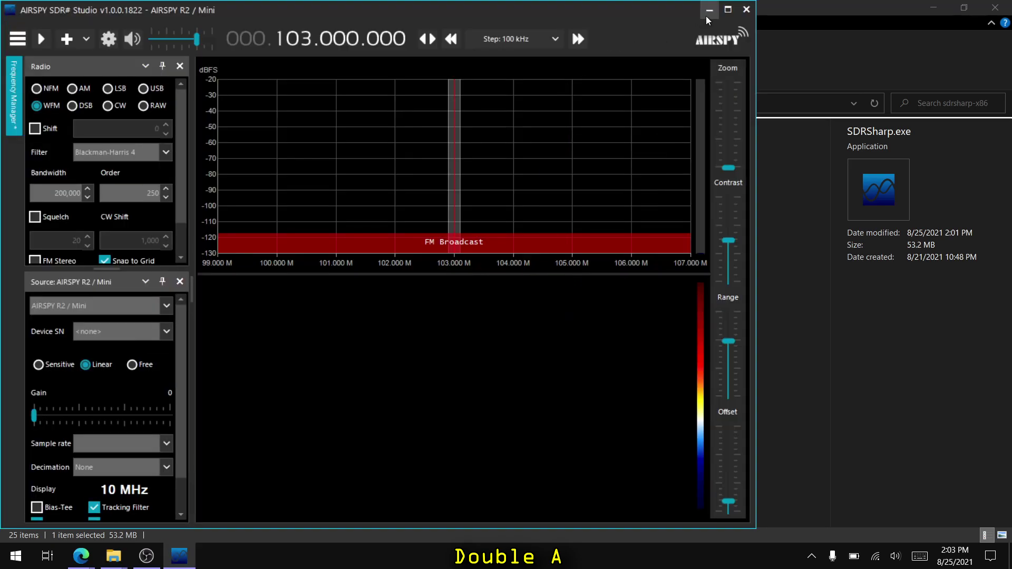
{"action": "left_click", "coordinate": [727, 9]}
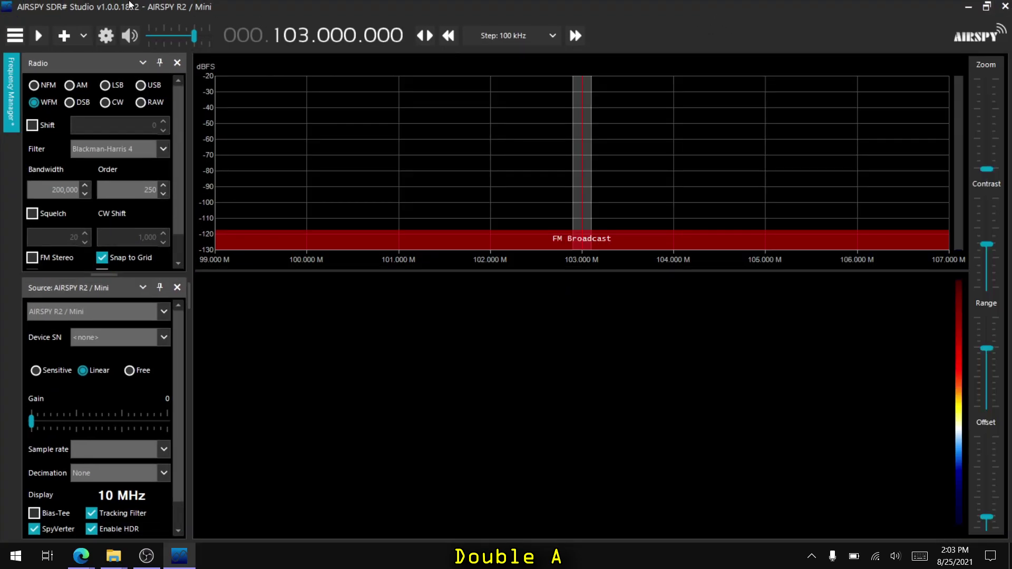
- Add the Zoom FFT panel with MPX and Audio enabled, and enlarge the bottom spectrum area
{"action": "left_click", "coordinate": [15, 35]}
{"action": "left_click", "coordinate": [51, 378]}
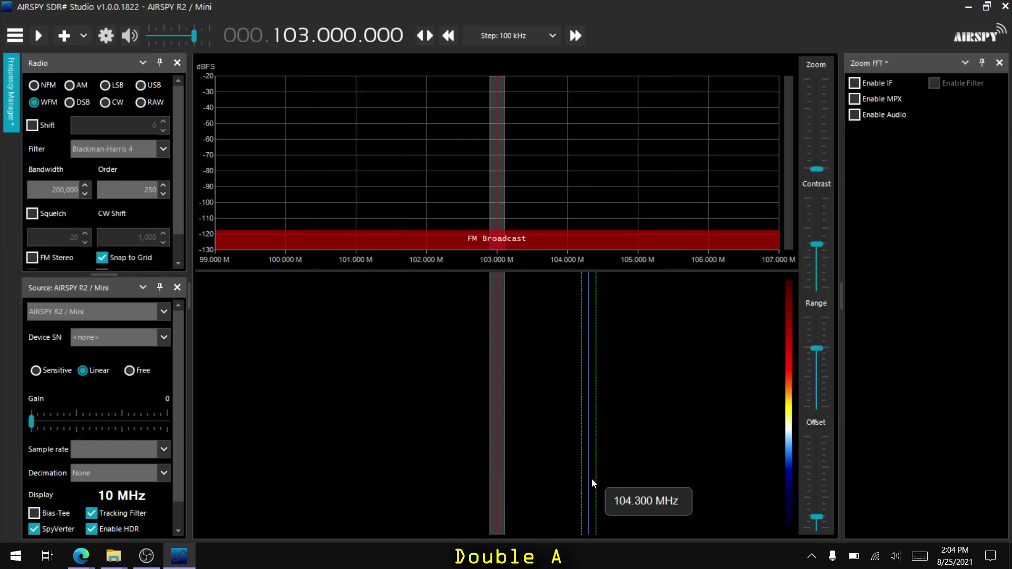
{"action": "left_click", "coordinate": [881, 99]}
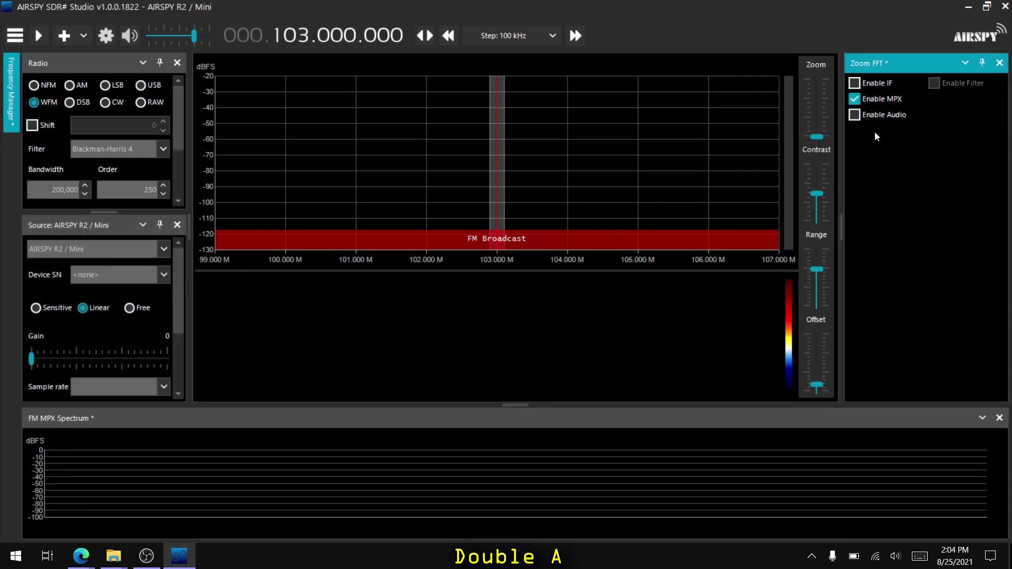
{"action": "left_click", "coordinate": [854, 115]}
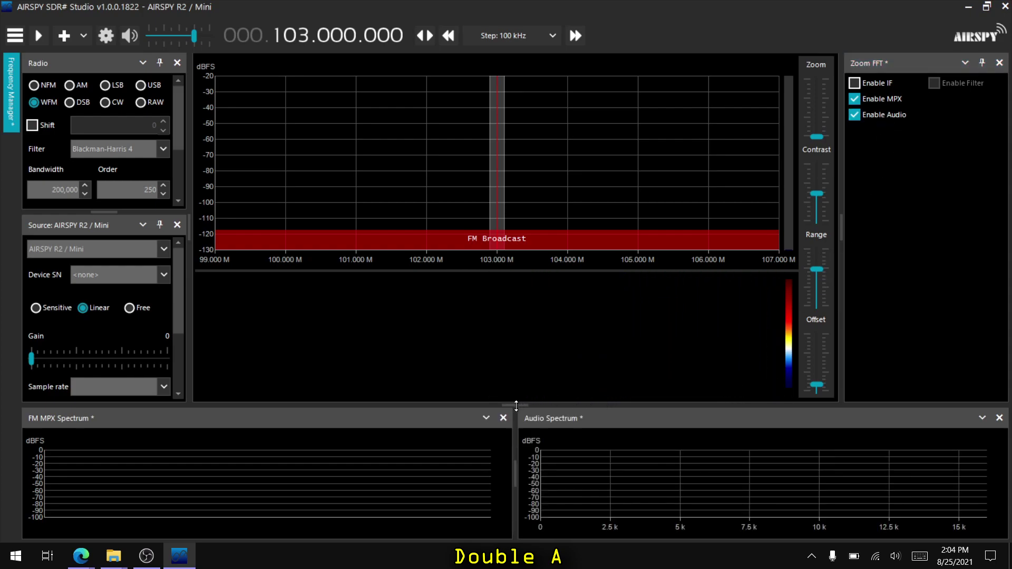
{"action": "left_click_drag", "start_coordinate": [516, 405], "coordinate": [517, 362]}
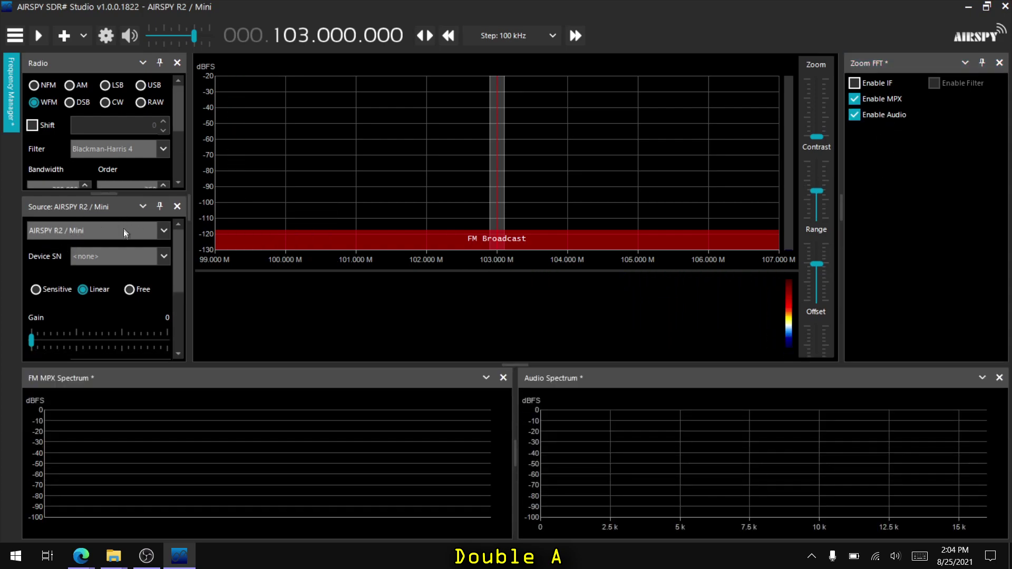
- Select RTL-SDR USB as the source and start receiving
{"action": "left_click", "coordinate": [95, 239]}
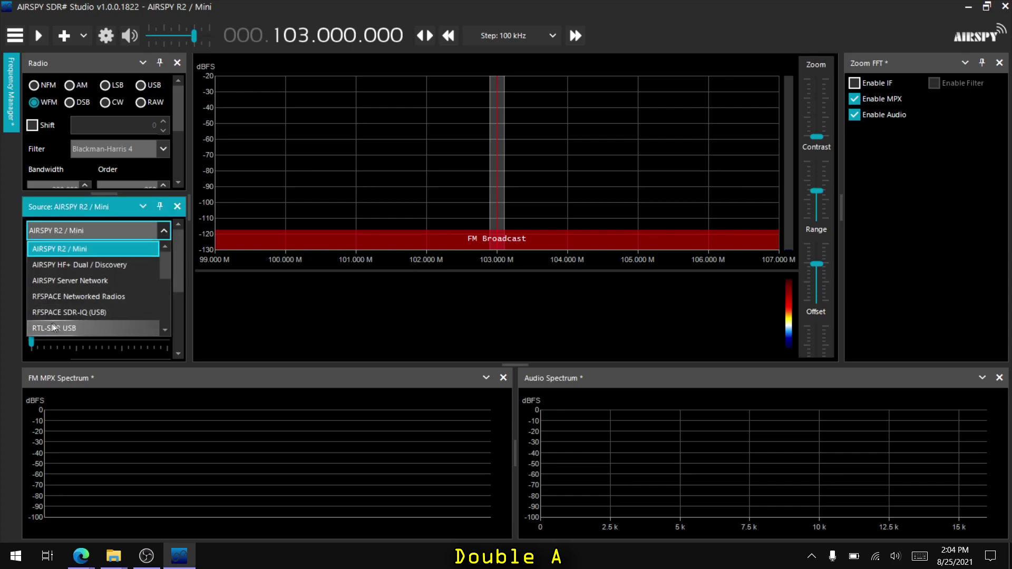
{"action": "left_click", "coordinate": [105, 331]}
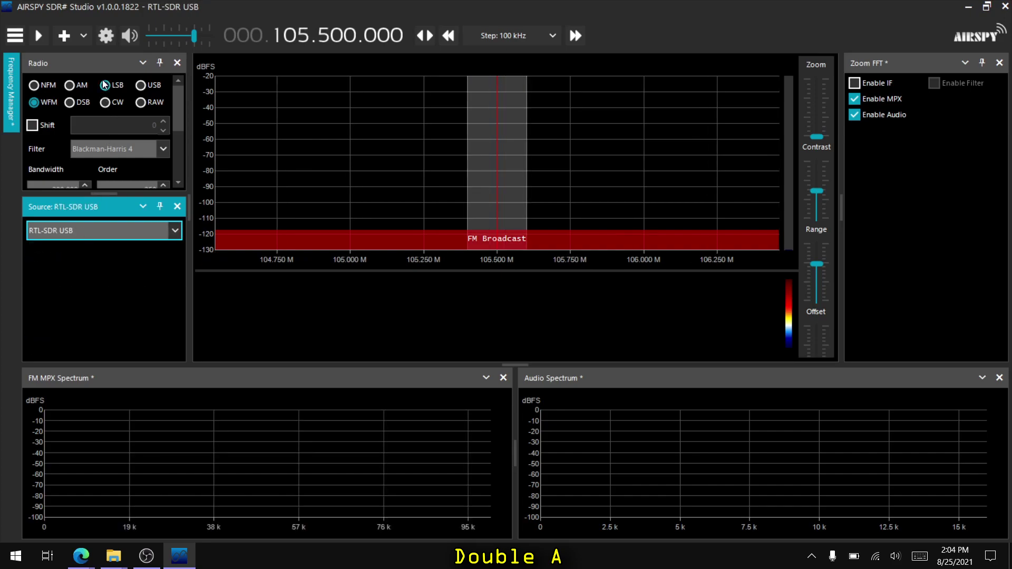
{"action": "left_click", "coordinate": [35, 35]}
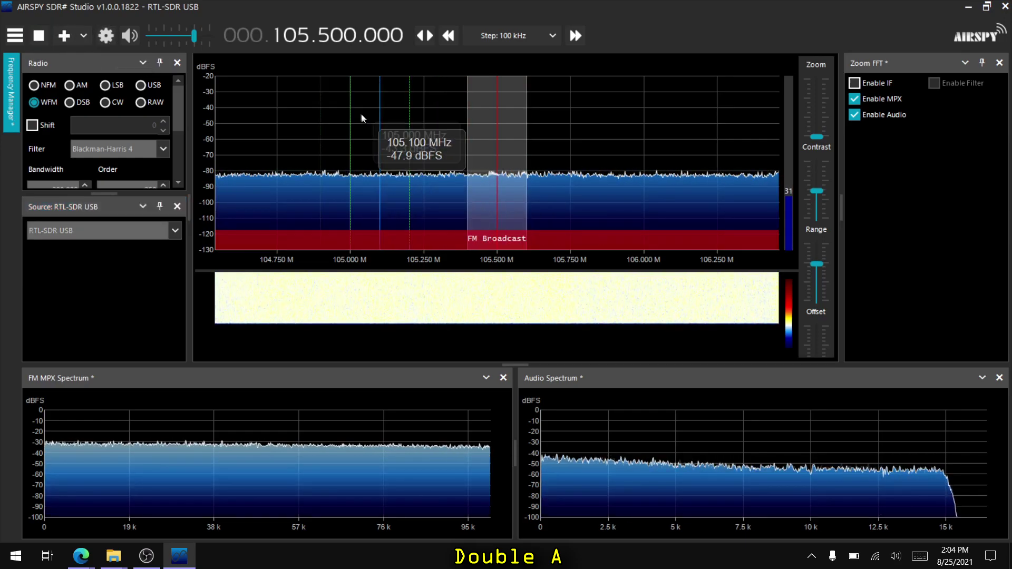
- Raise the RTL-SDR RF gain to 20.7 dB in the device settings
{"action": "left_click", "coordinate": [105, 35]}
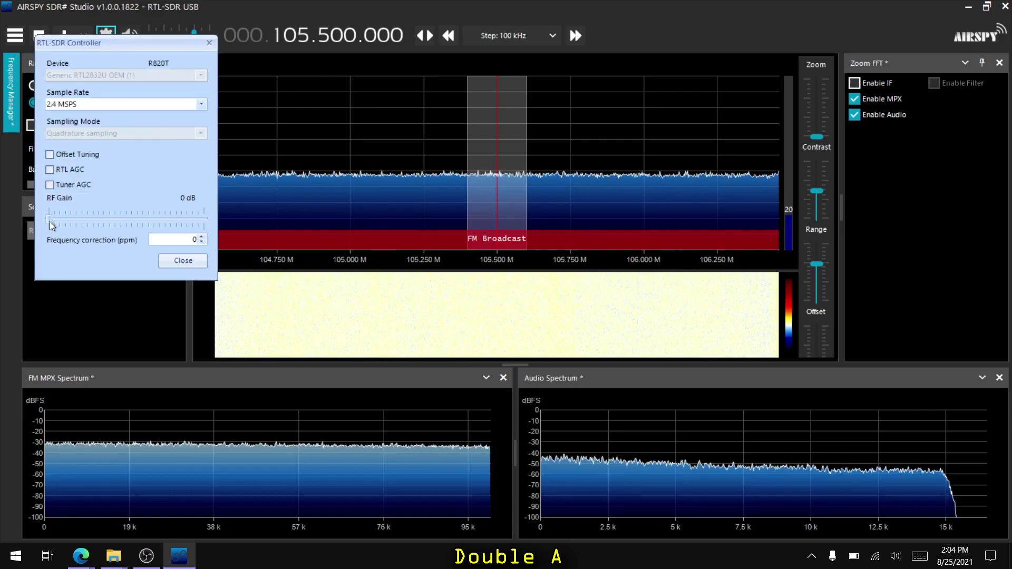
{"action": "left_click_drag", "start_coordinate": [49, 221], "coordinate": [117, 225]}
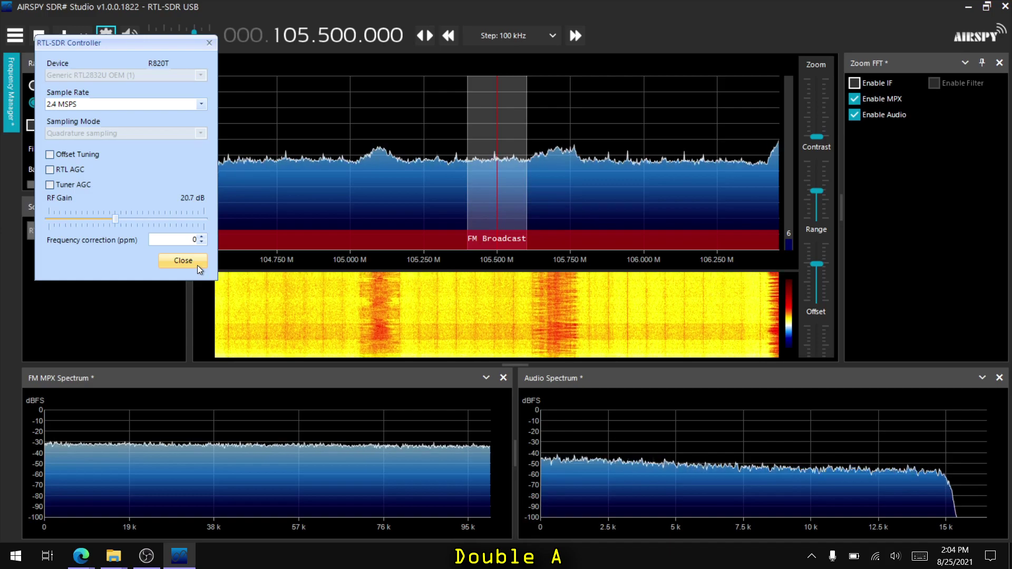
{"action": "left_click", "coordinate": [183, 261]}
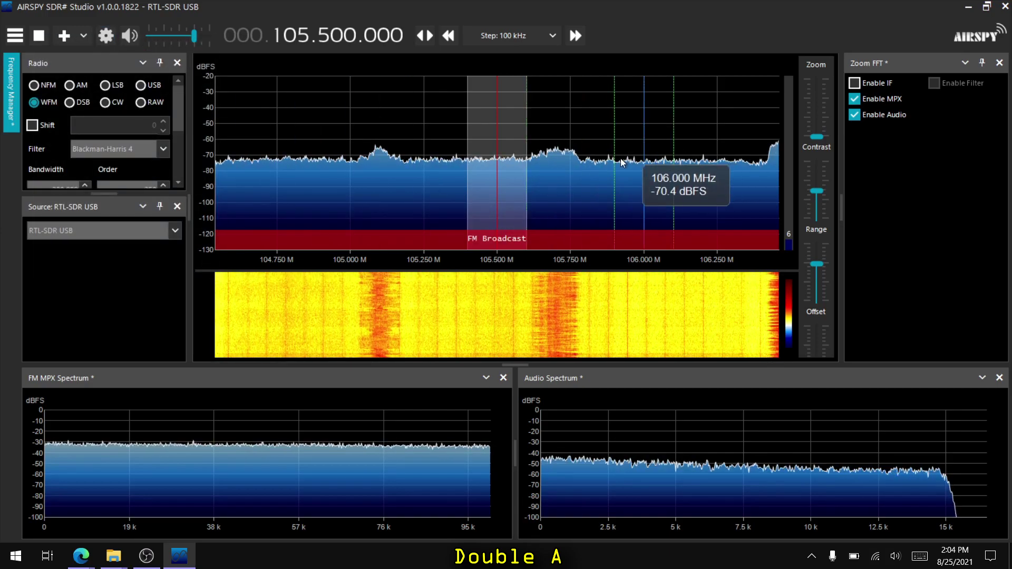
- Scroll the spectrum to tune down the FM band to 98.2 MHz
{"action": "scroll", "coordinate": [533, 173], "scroll_direction": "down", "scroll_amount": 9}
{"action": "scroll", "coordinate": [701, 173], "scroll_direction": "down", "scroll_amount": 12}
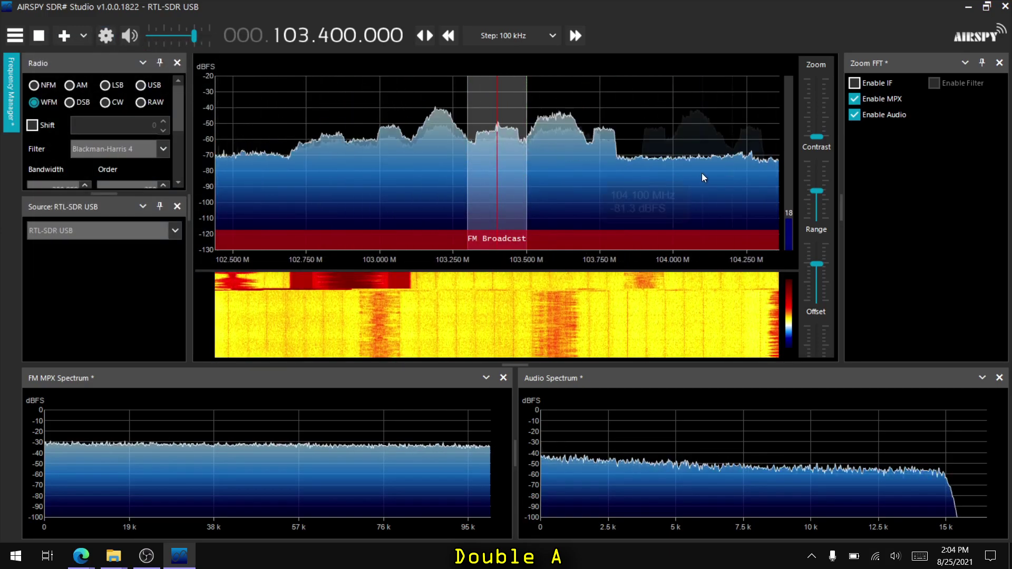
{"action": "scroll", "coordinate": [448, 158], "scroll_direction": "down", "scroll_amount": 13}
{"action": "scroll", "coordinate": [632, 161], "scroll_direction": "down", "scroll_amount": 13}
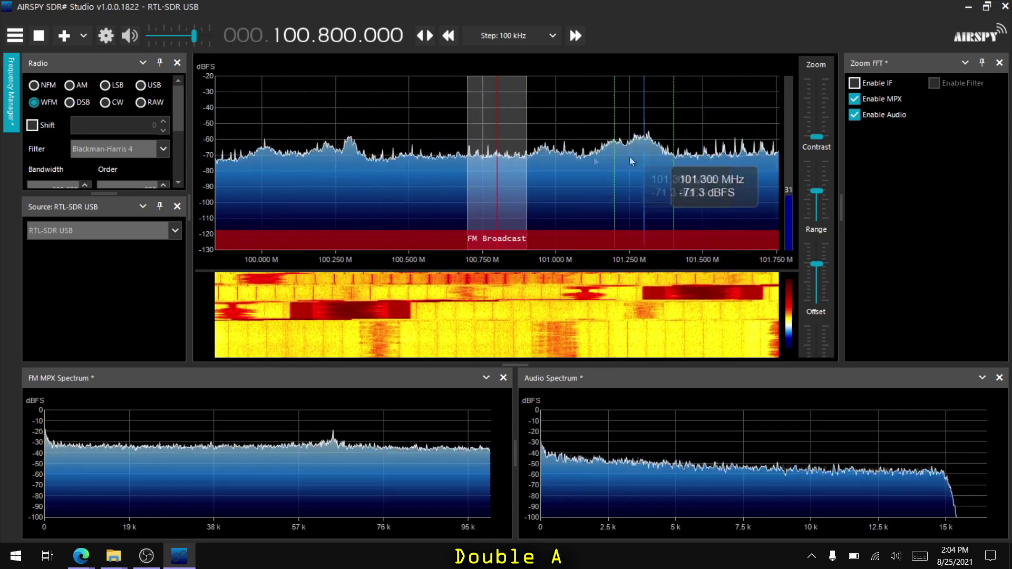
{"action": "scroll", "coordinate": [632, 161], "scroll_direction": "down", "scroll_amount": 7}
- Tune further down and select the strong WITF-FM signal at 89.5 MHz
{"action": "scroll", "coordinate": [321, 158], "scroll_direction": "down", "scroll_amount": 4}
{"action": "scroll", "coordinate": [675, 169], "scroll_direction": "down", "scroll_amount": 15}
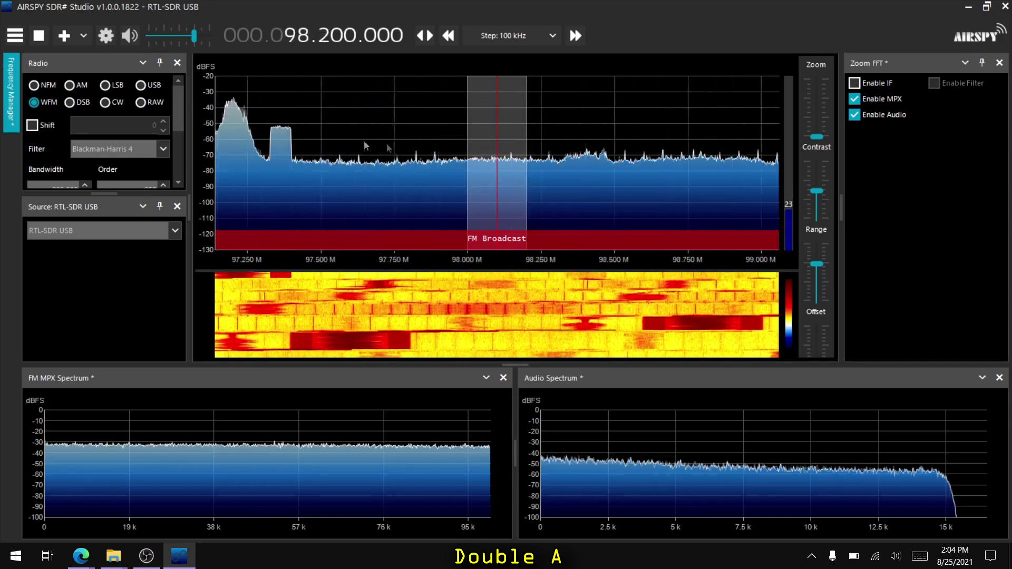
{"action": "scroll", "coordinate": [364, 145], "scroll_direction": "down", "scroll_amount": 20}
{"action": "scroll", "coordinate": [282, 154], "scroll_direction": "down", "scroll_amount": 11}
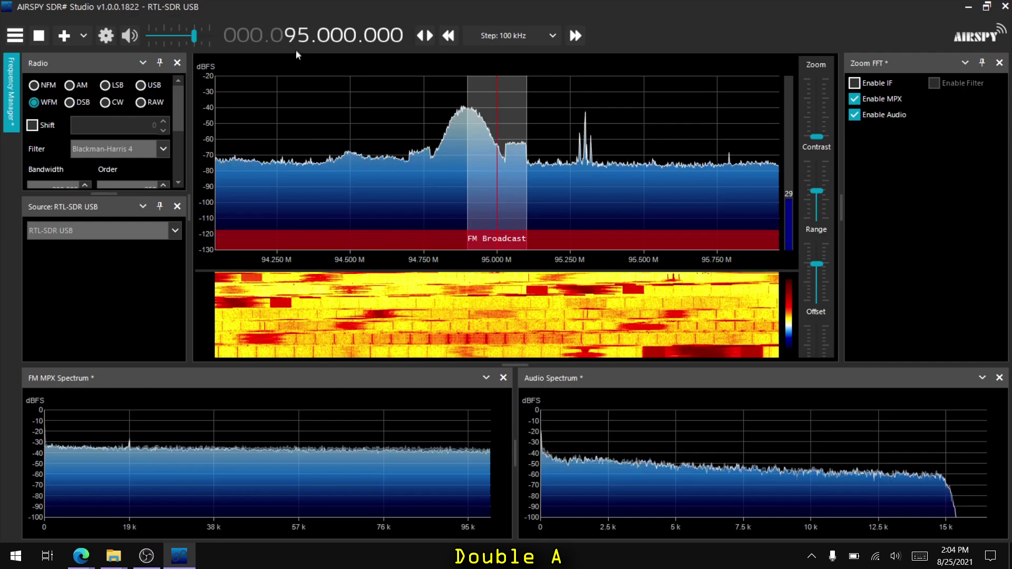
{"action": "scroll", "coordinate": [289, 158], "scroll_direction": "down", "scroll_amount": 13}
{"action": "scroll", "coordinate": [564, 169], "scroll_direction": "down", "scroll_amount": 20}
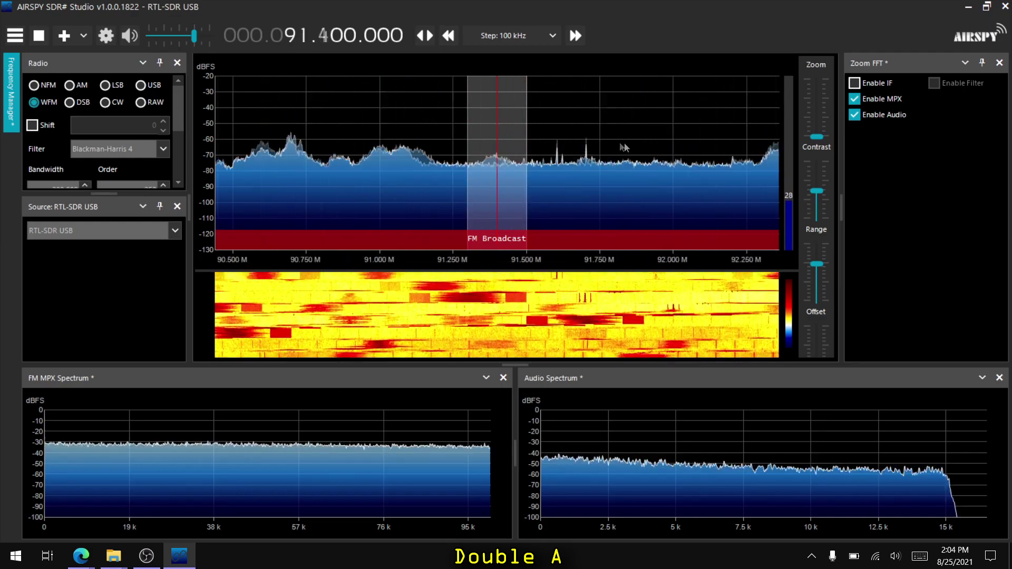
{"action": "scroll", "coordinate": [327, 142], "scroll_direction": "down", "scroll_amount": 20}
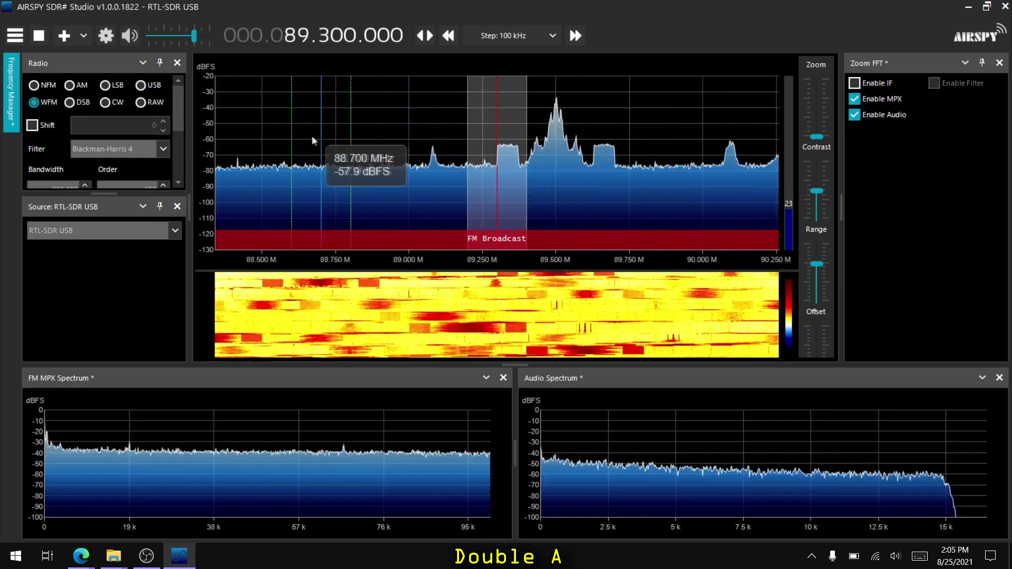
{"action": "left_click", "coordinate": [559, 147]}
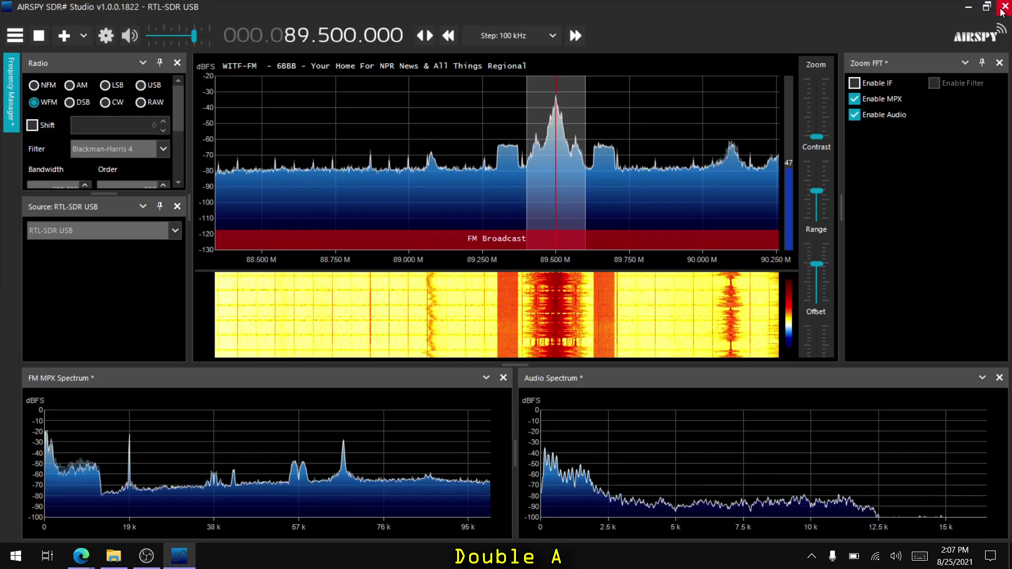
- Close SDR# and bring up the RDS Spy tutorial video in Edge
{"action": "left_click", "coordinate": [1002, 9]}
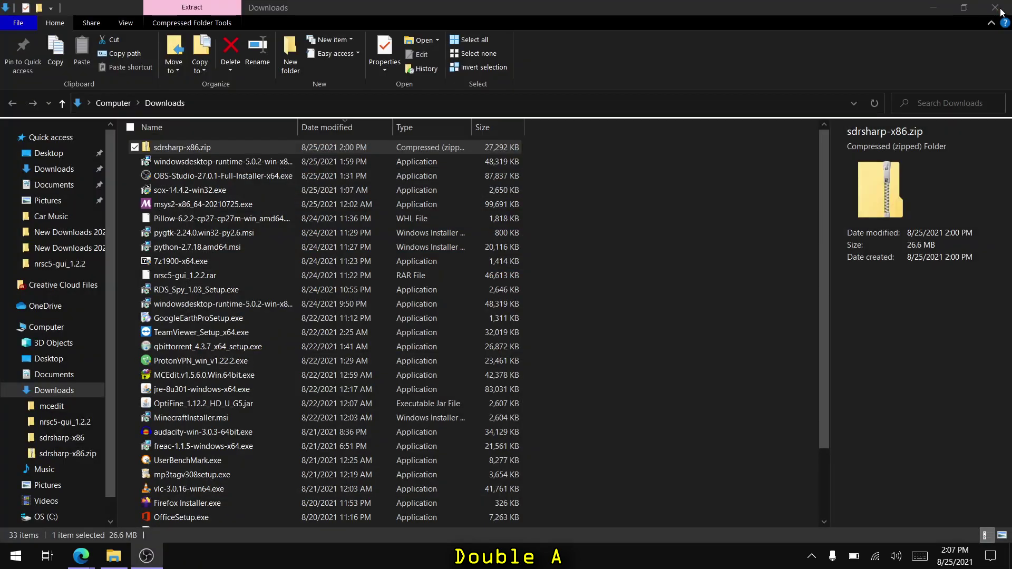
{"action": "left_click", "coordinate": [933, 7]}
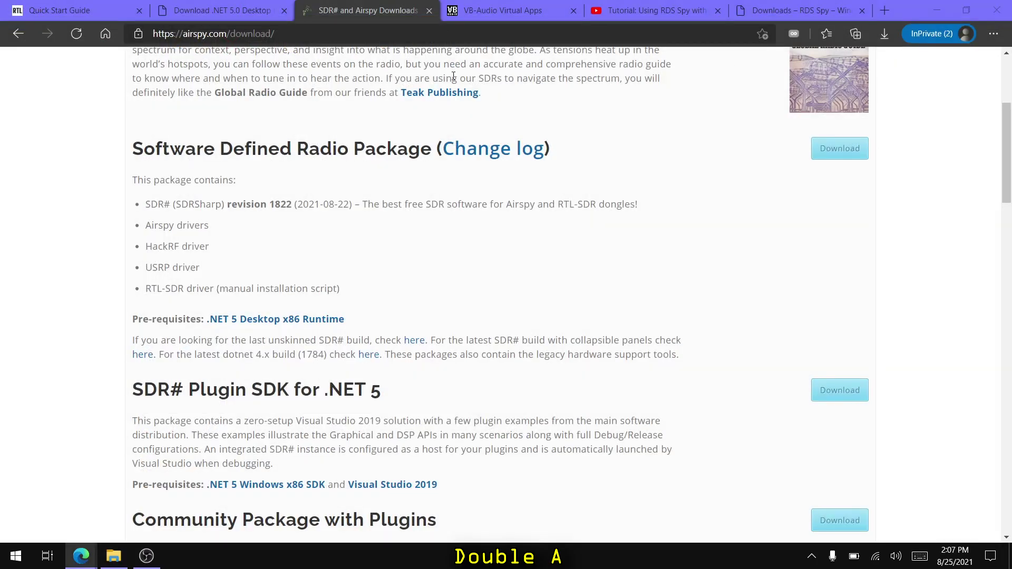
{"action": "left_click", "coordinate": [618, 11]}
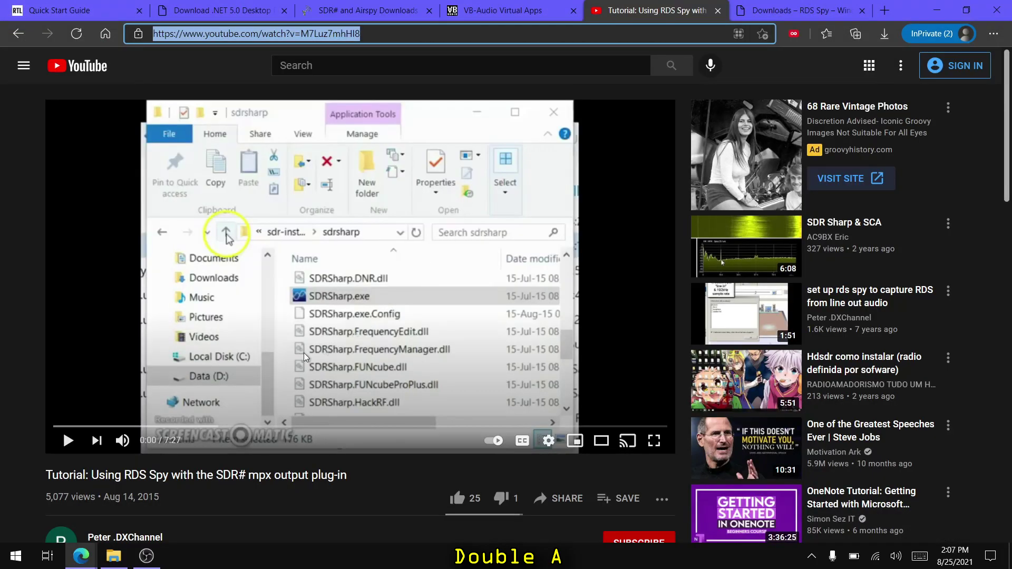
- Expand the video description and open the rtl-sdr.ru plugin link in a new tab
{"action": "scroll", "coordinate": [263, 369], "scroll_direction": "down", "scroll_amount": 5}
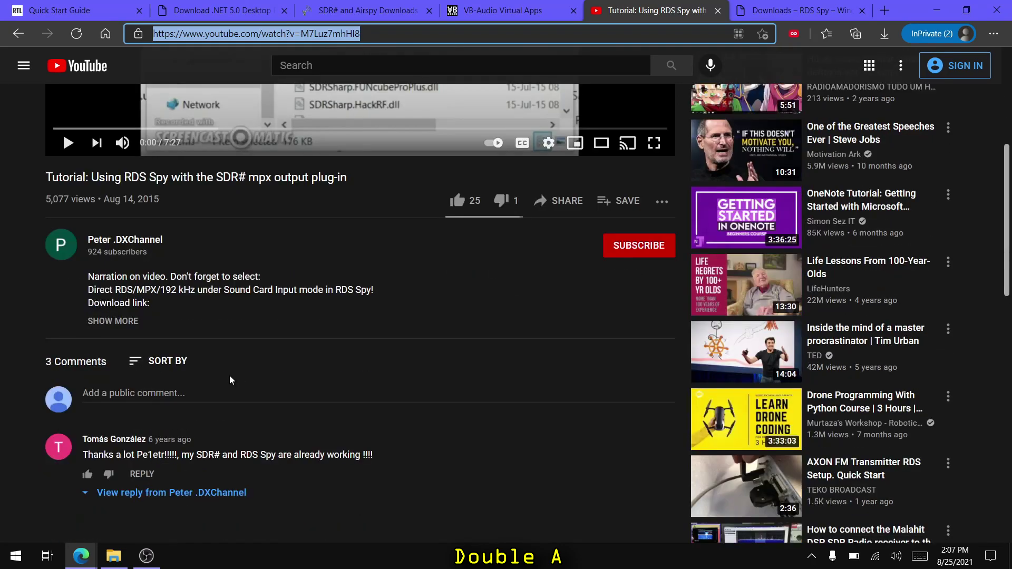
{"action": "left_click", "coordinate": [112, 322]}
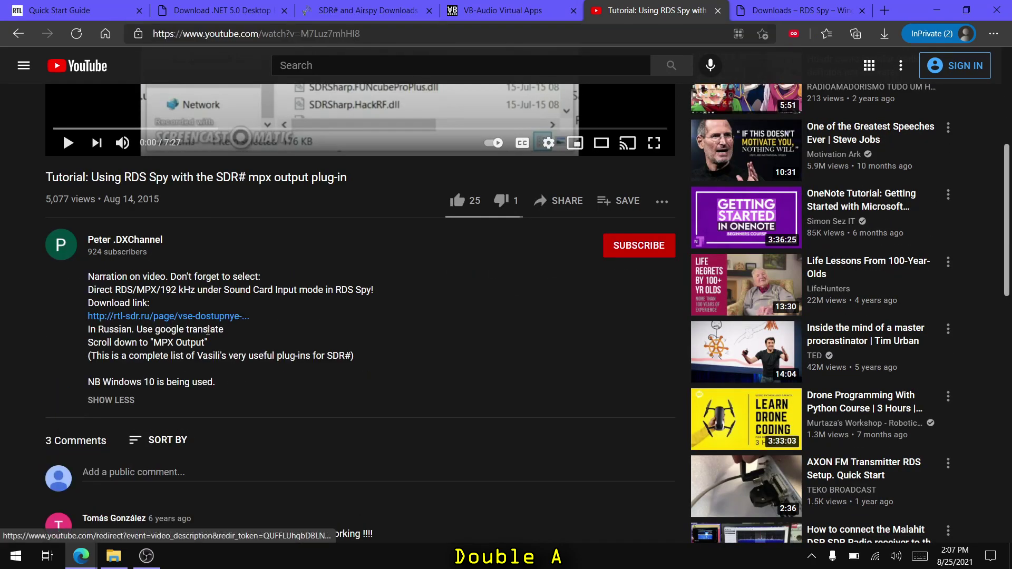
{"action": "scroll", "coordinate": [208, 331], "scroll_direction": "down", "scroll_amount": 1}
{"action": "left_click", "coordinate": [174, 242]}
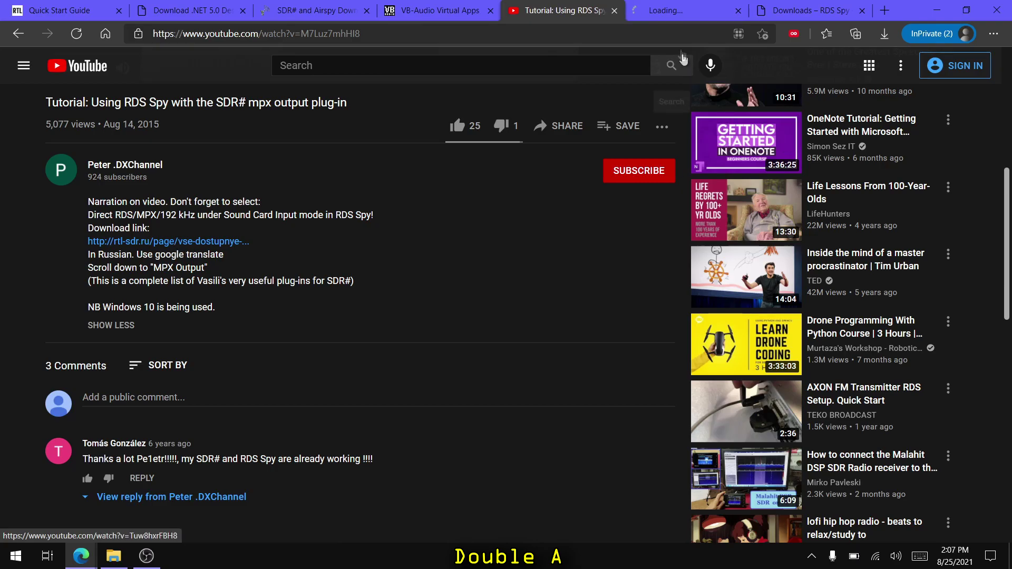
- Download the MPX Output plugin from rtl-sdr.ru as mpxoutput.zip and show it in Downloads
{"action": "left_click", "coordinate": [683, 8]}
{"action": "scroll", "coordinate": [372, 202], "scroll_direction": "down", "scroll_amount": 15}
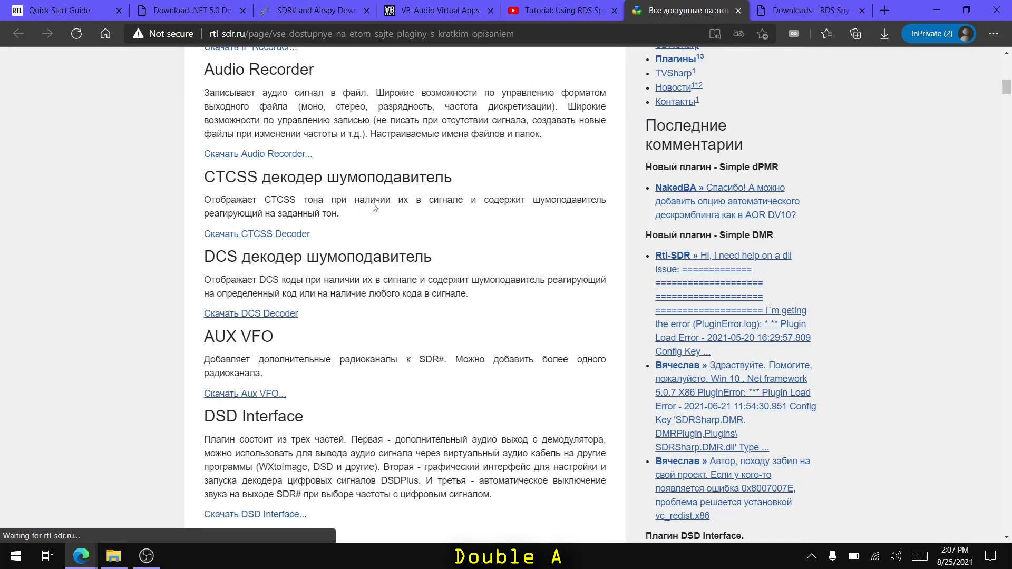
{"action": "scroll", "coordinate": [372, 202], "scroll_direction": "down", "scroll_amount": 7}
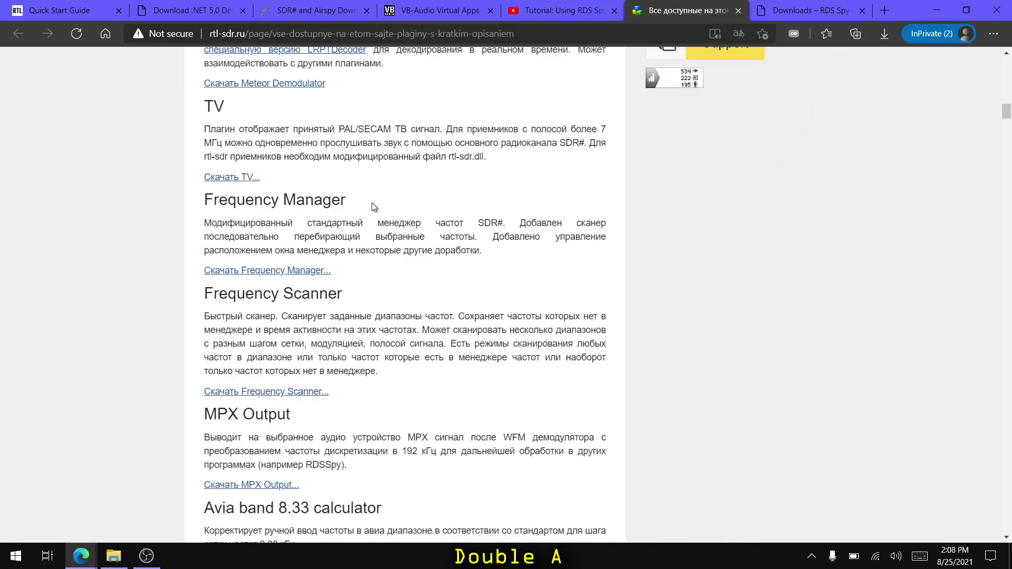
{"action": "scroll", "coordinate": [373, 207], "scroll_direction": "down", "scroll_amount": 3}
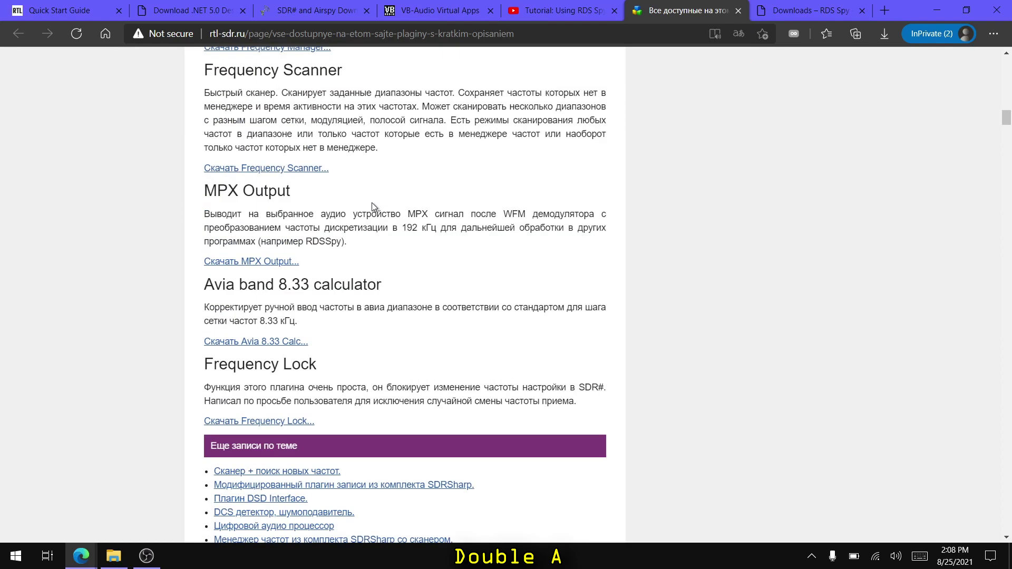
{"action": "left_click", "coordinate": [275, 263]}
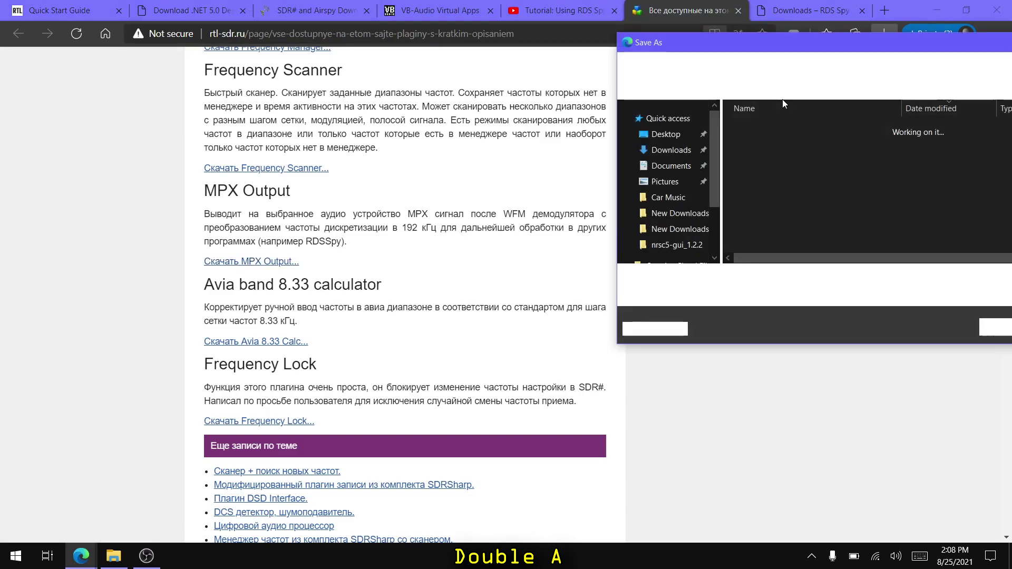
{"action": "left_click_drag", "start_coordinate": [773, 45], "coordinate": [460, 50]}
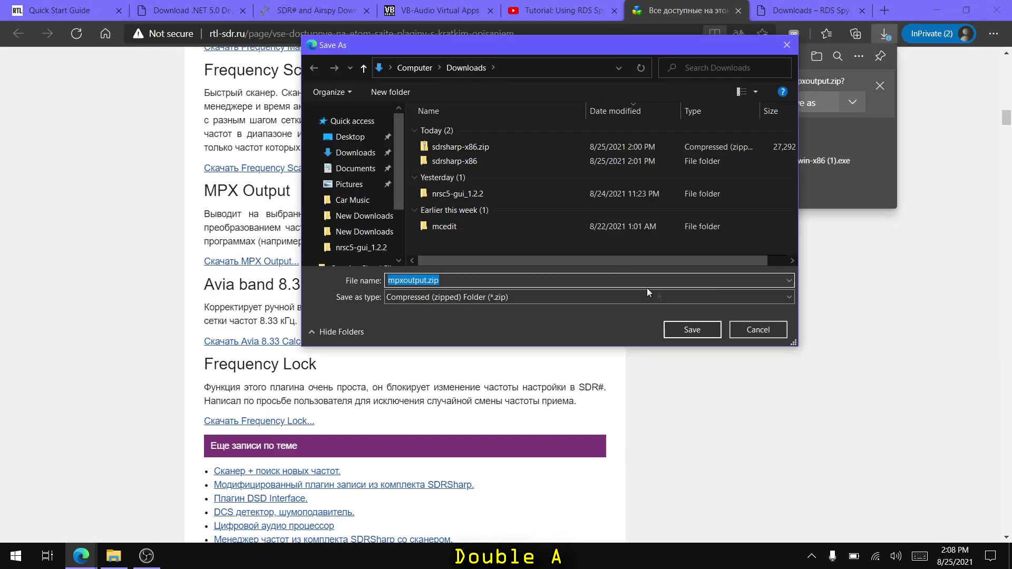
{"action": "left_click", "coordinate": [681, 329]}
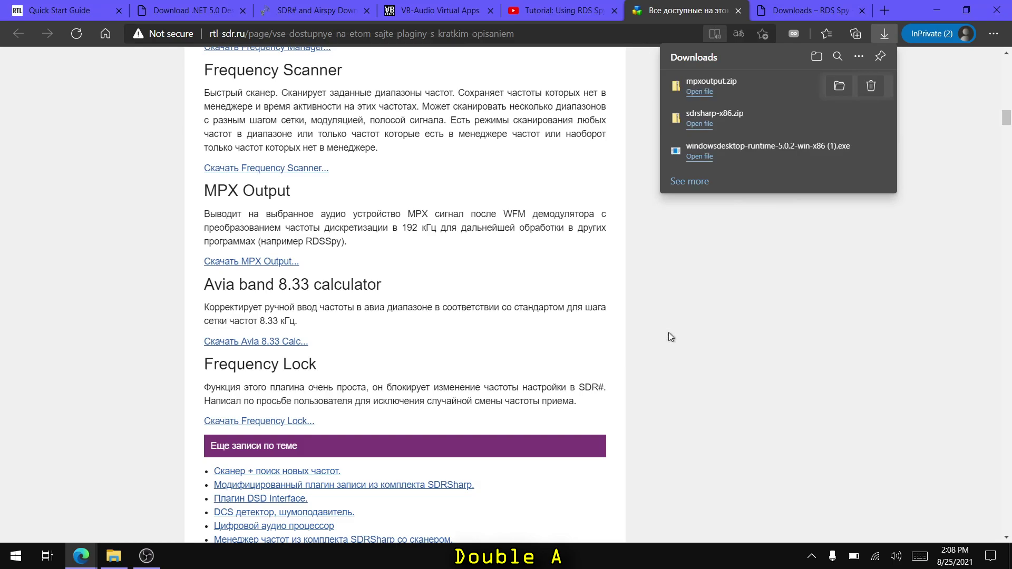
{"action": "left_click", "coordinate": [815, 57]}
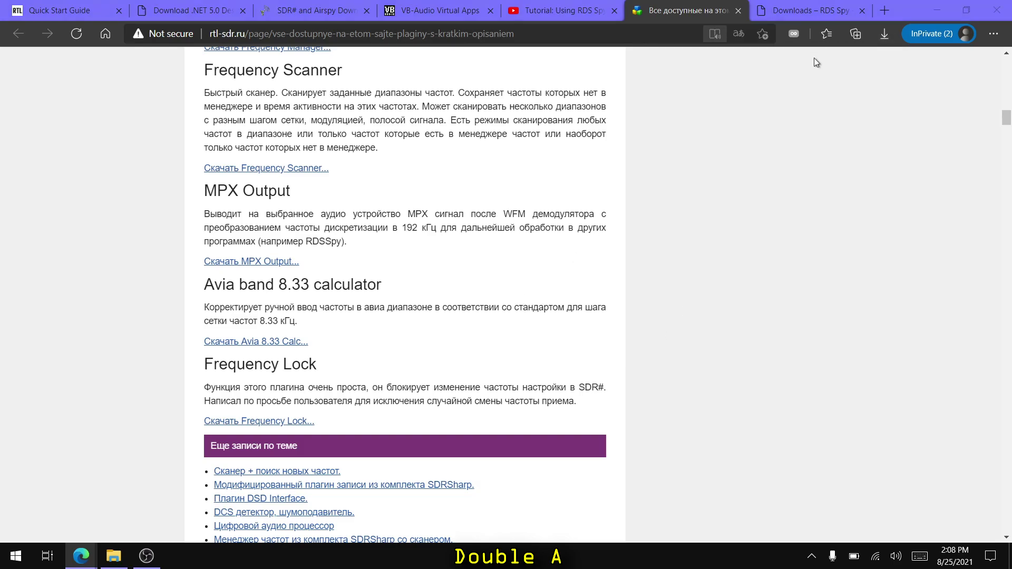
- Extract mpxoutput.zip into its own mpxoutput folder
{"action": "left_click", "coordinate": [178, 148]}
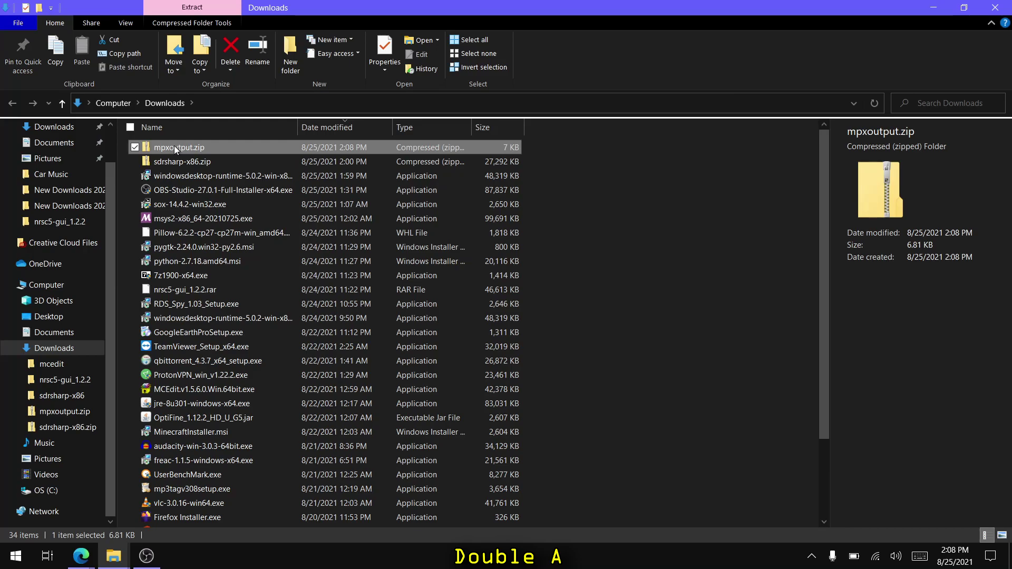
{"action": "right_click", "coordinate": [178, 148]}
{"action": "left_click", "coordinate": [45, 192]}
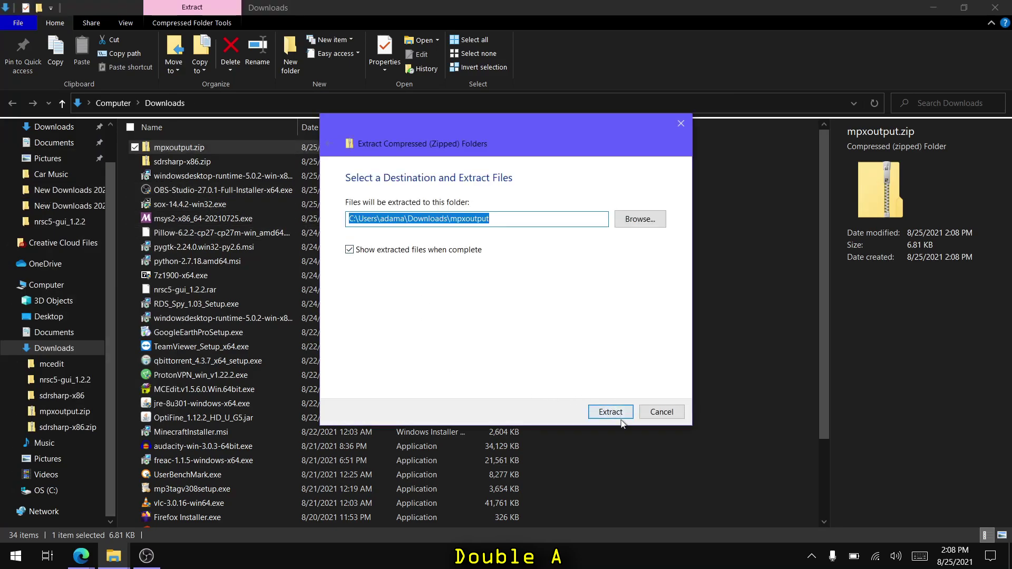
{"action": "left_click", "coordinate": [617, 414]}
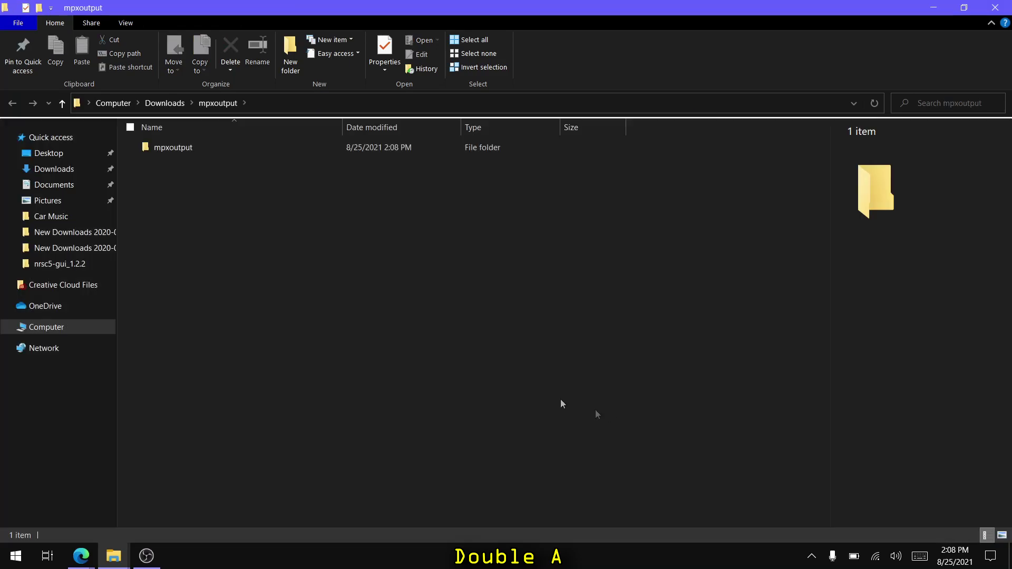
- Copy SDRSharp.OutMPX.dll from the mpxoutput folder and paste it into sdrsharp-x86
{"action": "double_click", "coordinate": [158, 146]}
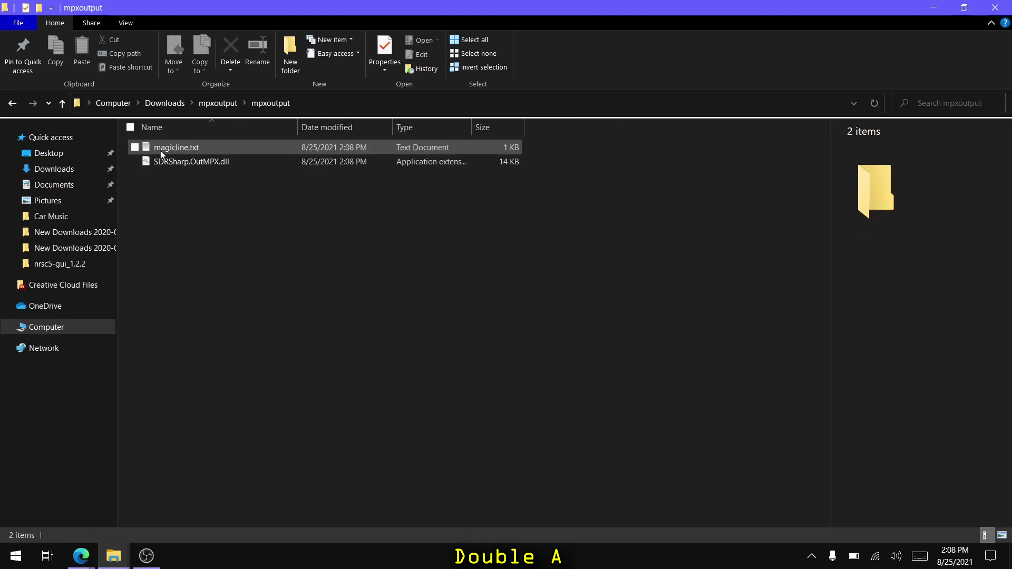
{"action": "right_click", "coordinate": [176, 162]}
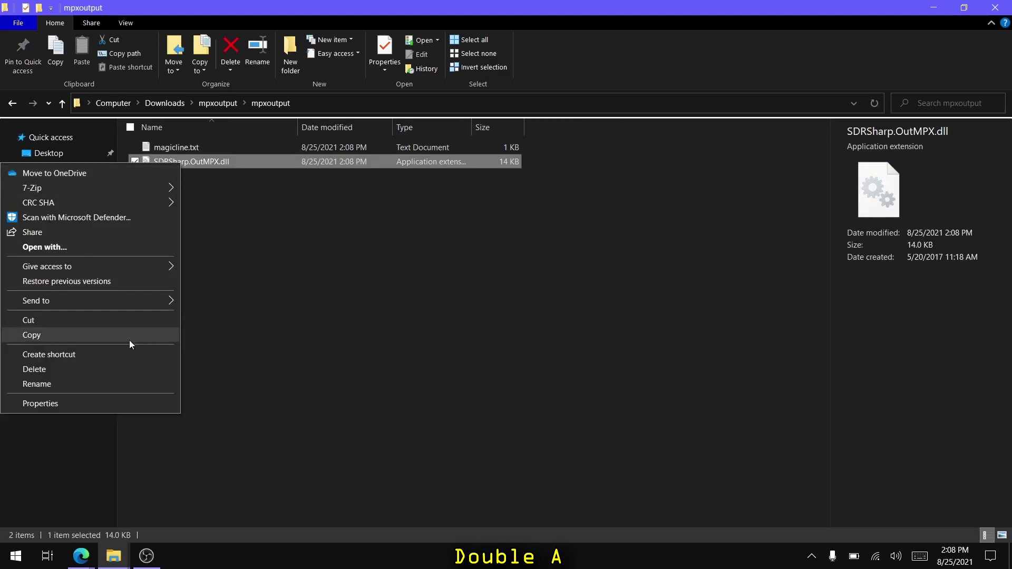
{"action": "left_click", "coordinate": [51, 336]}
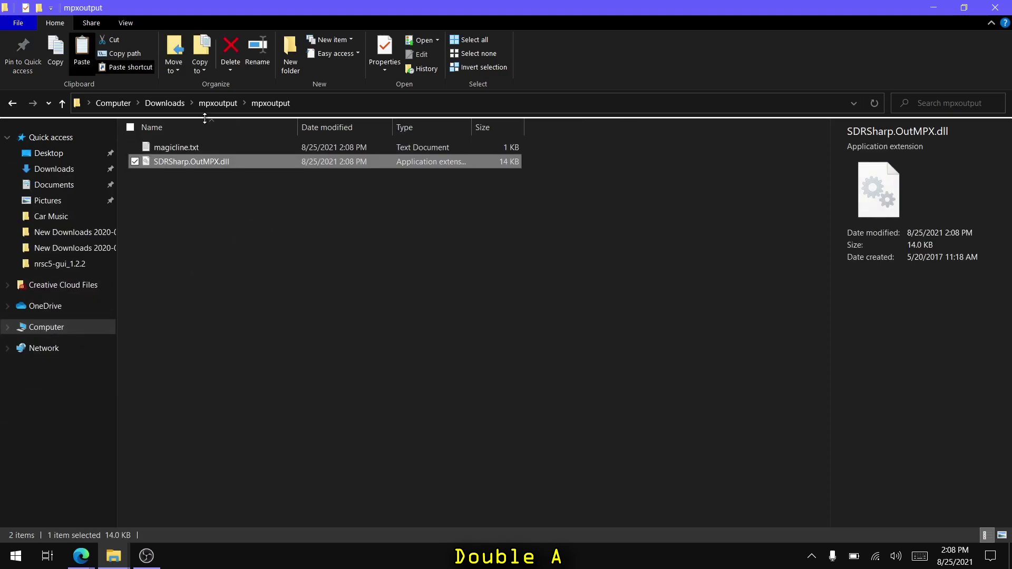
{"action": "left_click", "coordinate": [174, 103]}
{"action": "scroll", "coordinate": [267, 327], "scroll_direction": "down", "scroll_amount": 1}
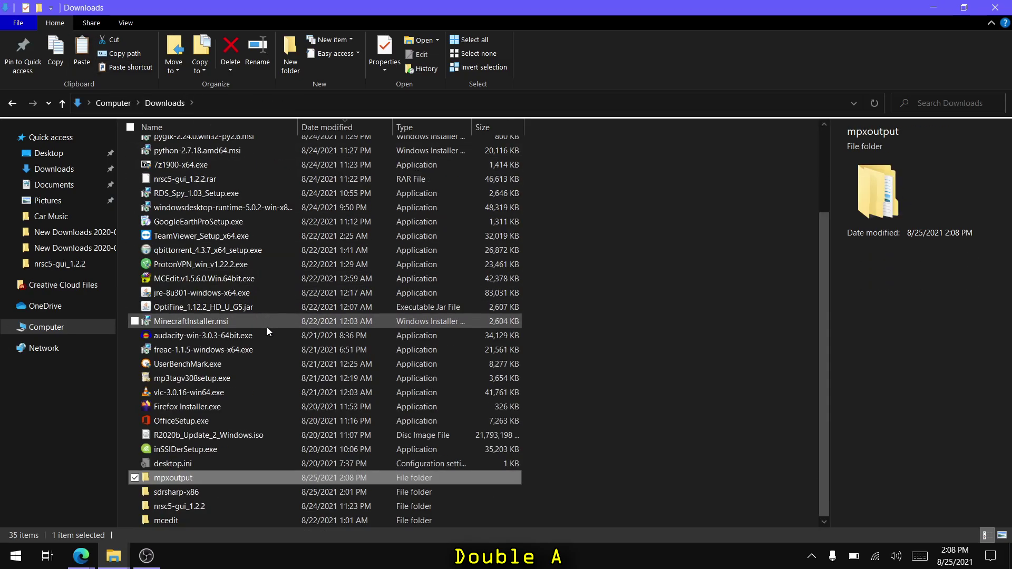
{"action": "double_click", "coordinate": [187, 495]}
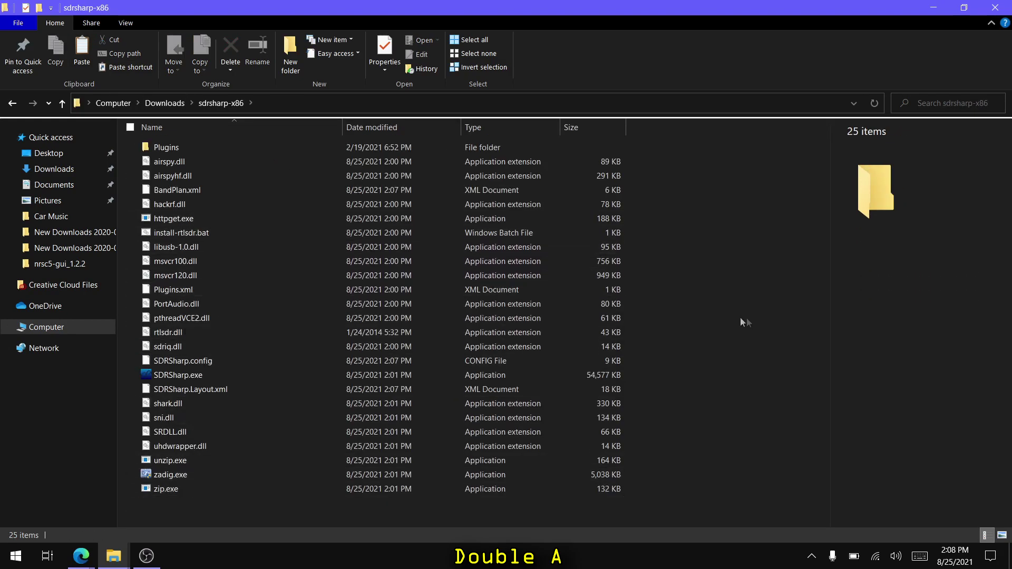
{"action": "right_click", "coordinate": [786, 294]}
{"action": "left_click", "coordinate": [667, 411]}
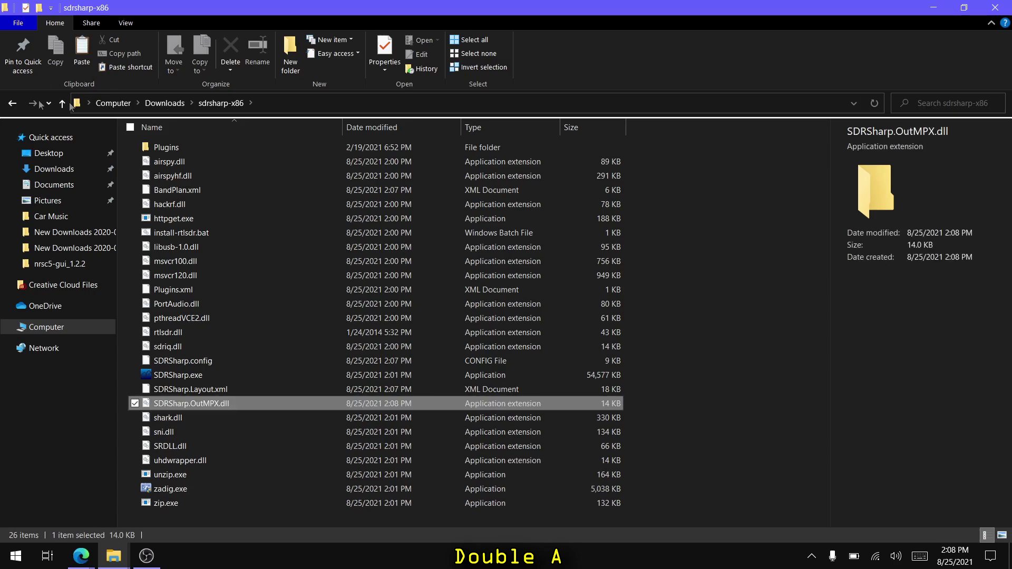
- Copy the MPX plugin line from magicline.txt in Notepad, then return to sdrsharp-x86
{"action": "left_click", "coordinate": [12, 104]}
{"action": "left_click", "coordinate": [12, 103]}
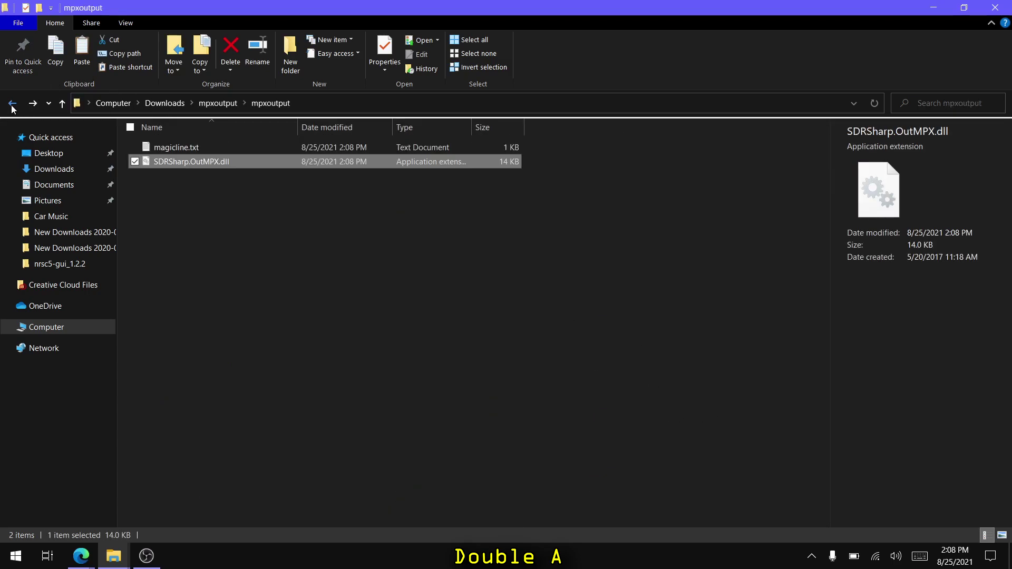
{"action": "double_click", "coordinate": [201, 148]}
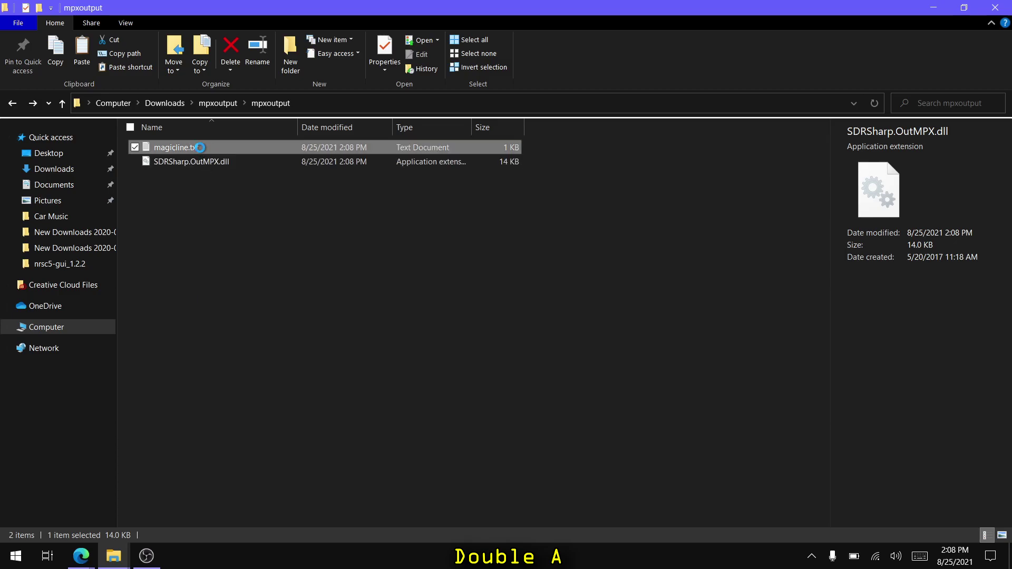
{"action": "right_click", "coordinate": [200, 148]}
{"action": "left_click", "coordinate": [113, 186]}
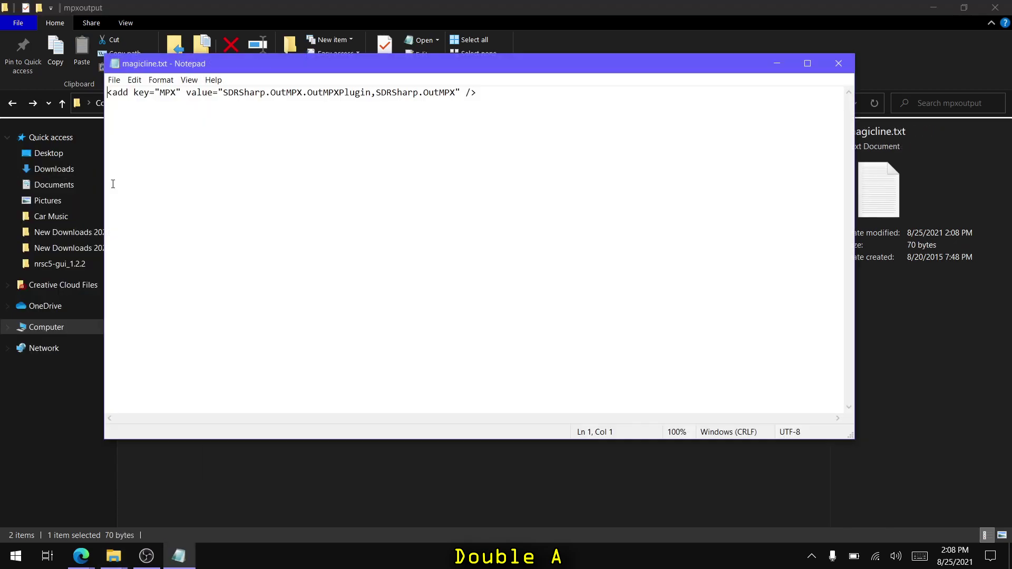
{"action": "left_click_drag", "start_coordinate": [461, 93], "coordinate": [87, 94]}
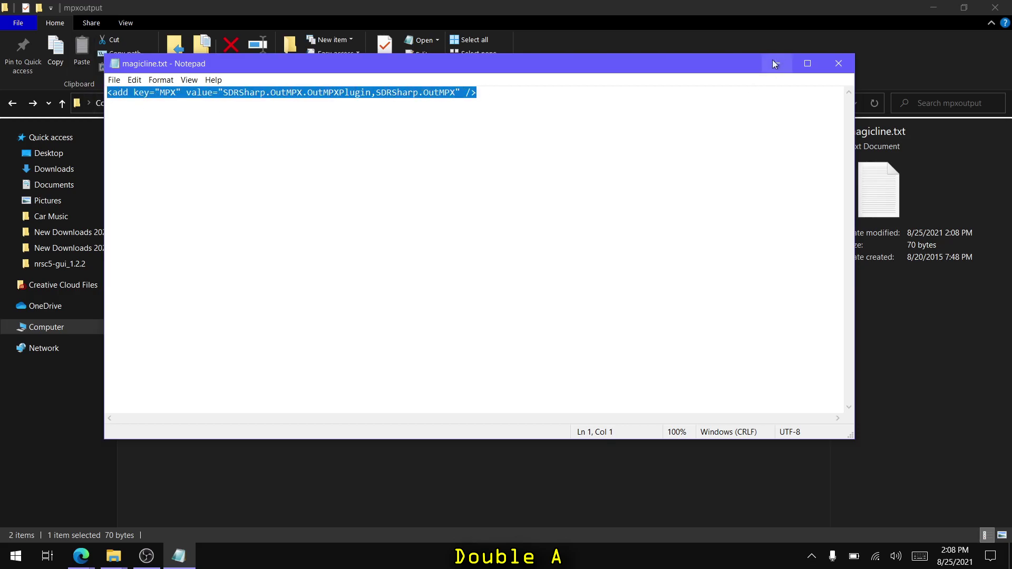
{"action": "left_click", "coordinate": [835, 65]}
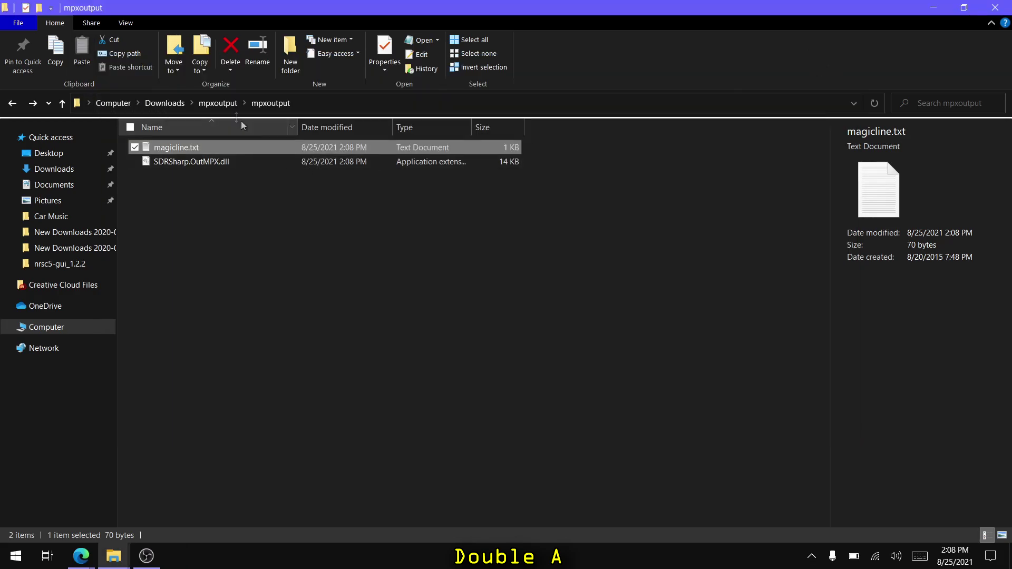
{"action": "left_click", "coordinate": [35, 104]}
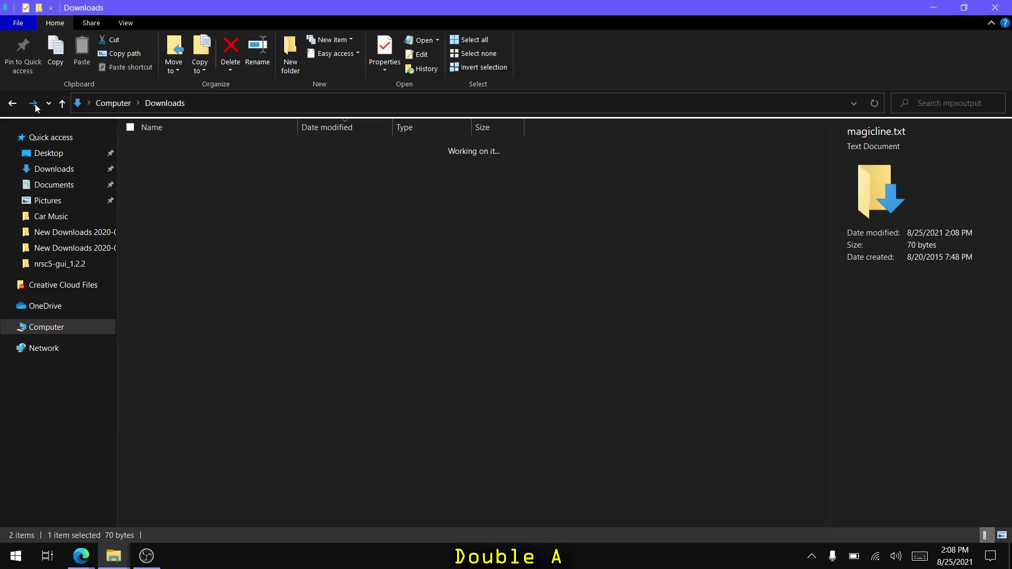
{"action": "left_click", "coordinate": [35, 103]}
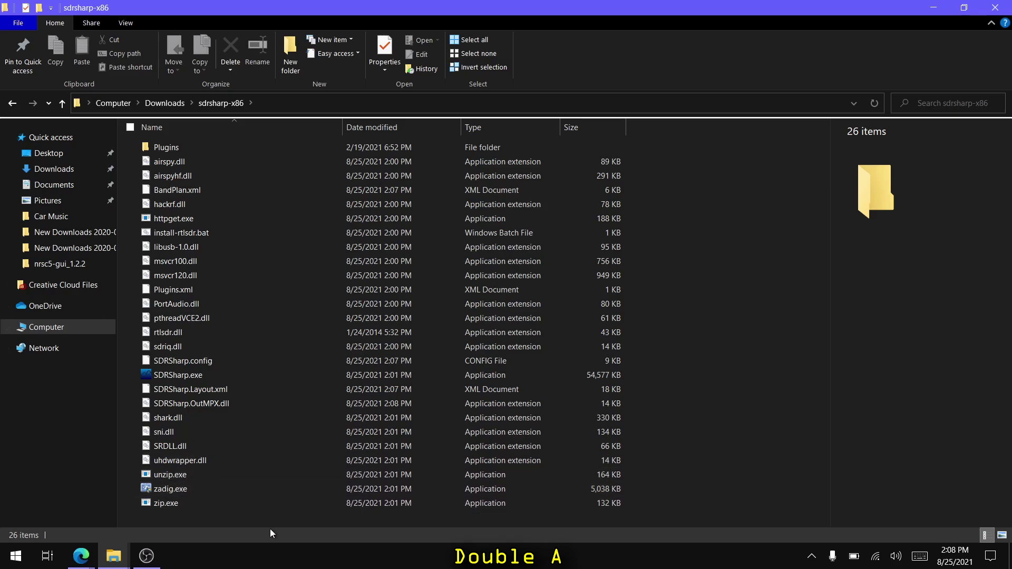
- Paste the MPX line into Plugins.xml before </sharpPlugins>, save it, and relaunch SDRSharp.exe
{"action": "left_click", "coordinate": [178, 290]}
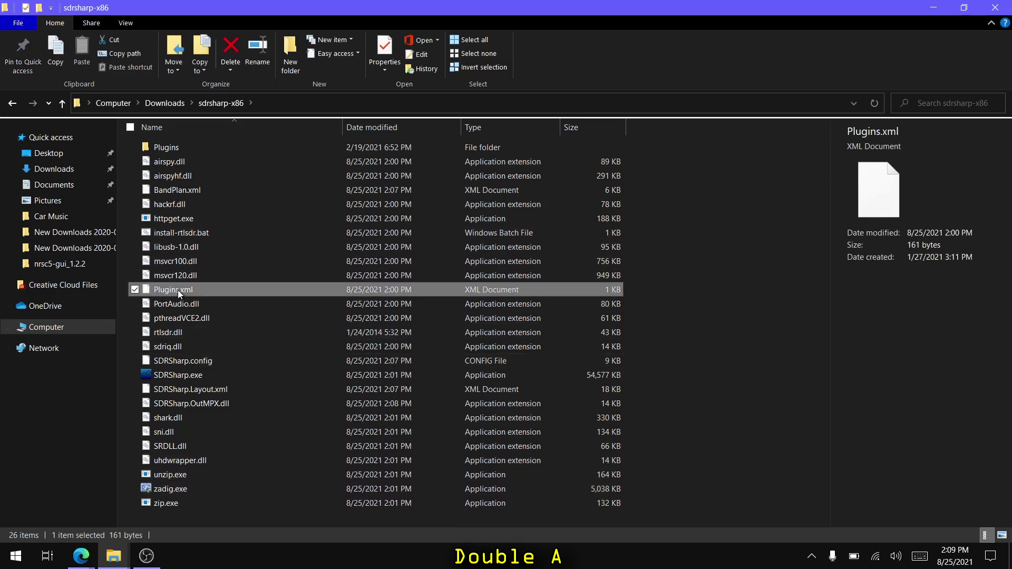
{"action": "right_click", "coordinate": [178, 290]}
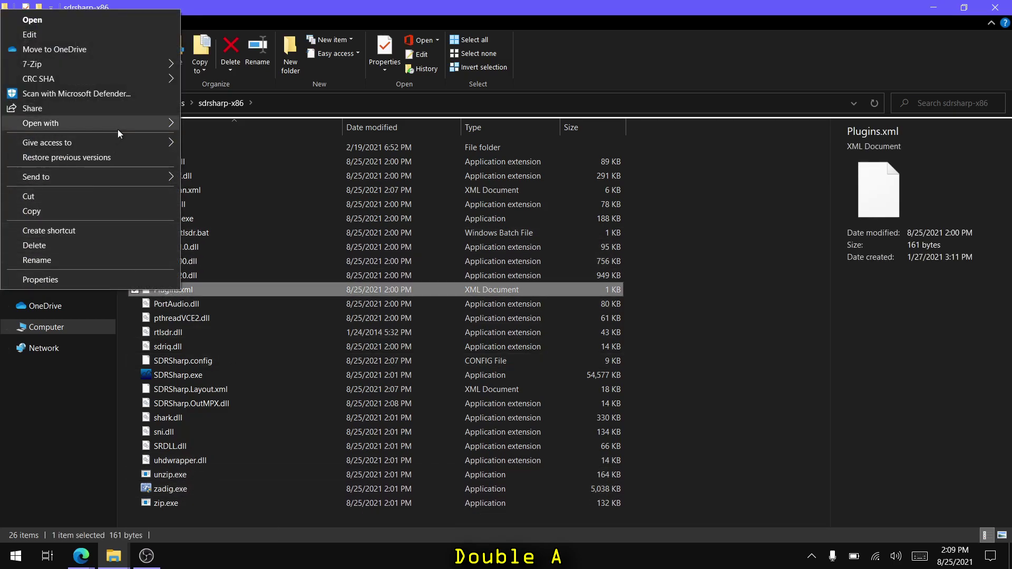
{"action": "mouse_move", "coordinate": [120, 126]}
{"action": "left_click", "coordinate": [185, 127]}
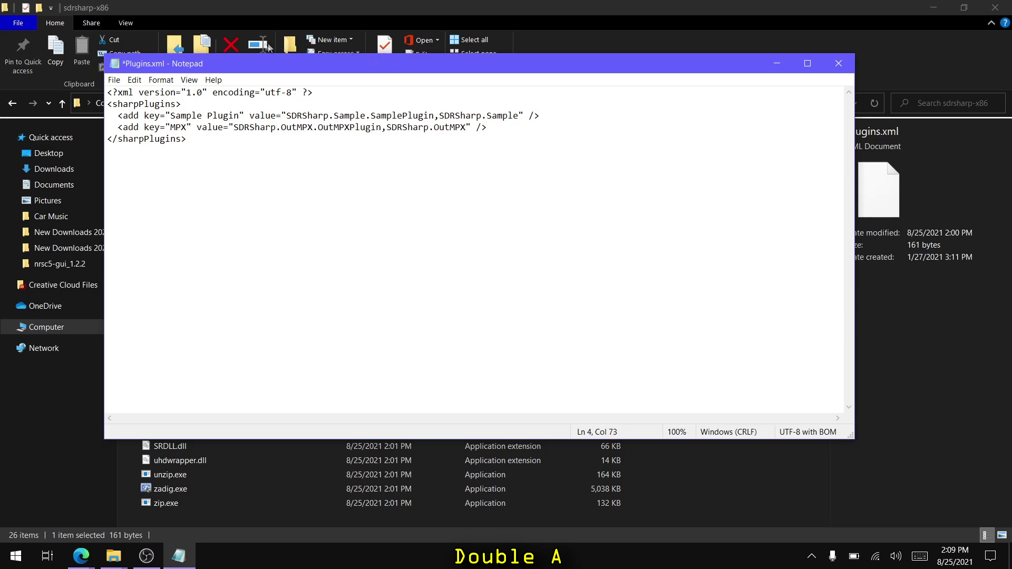
{"action": "left_click", "coordinate": [115, 80]}
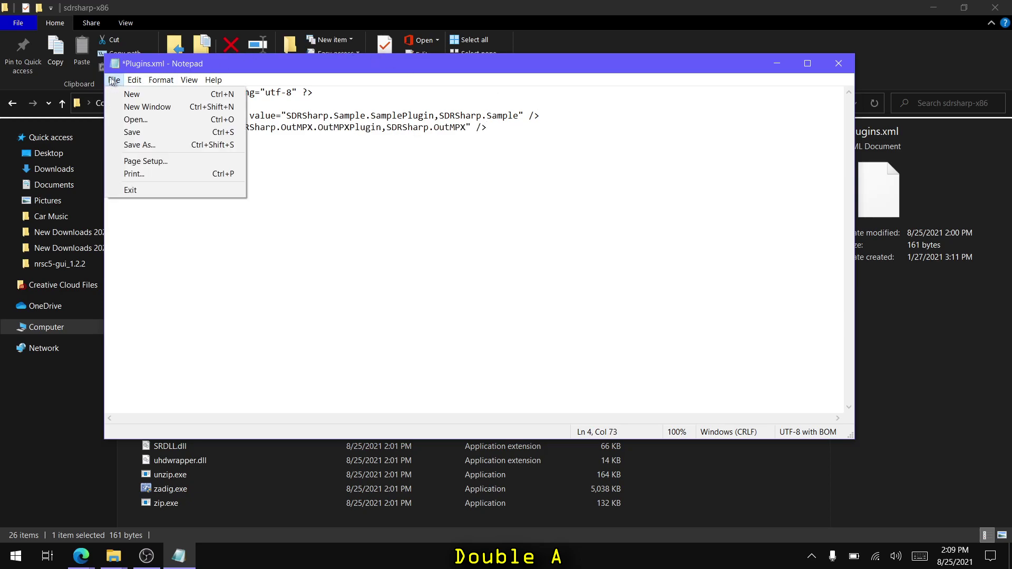
{"action": "left_click", "coordinate": [171, 133]}
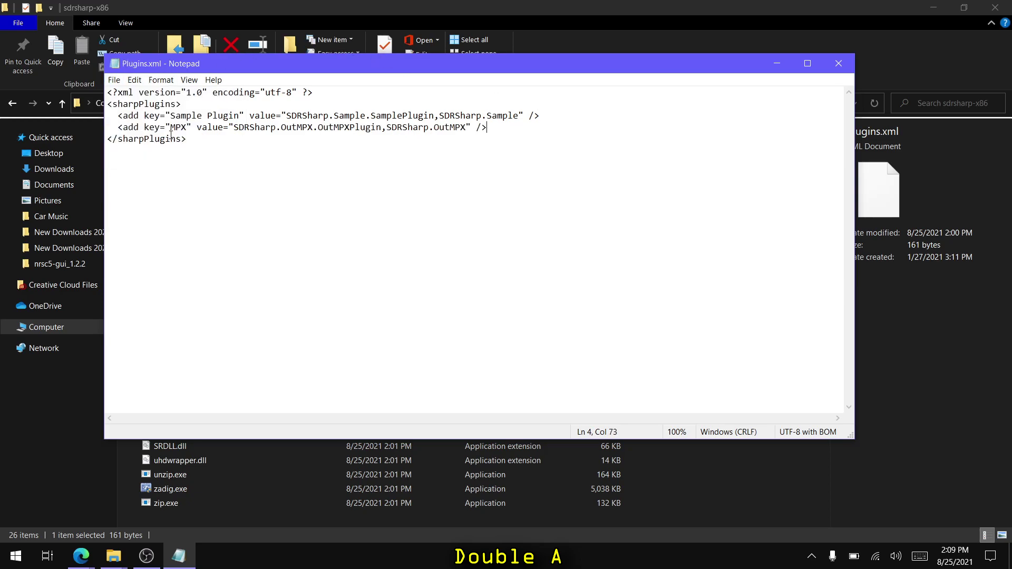
{"action": "left_click", "coordinate": [838, 64]}
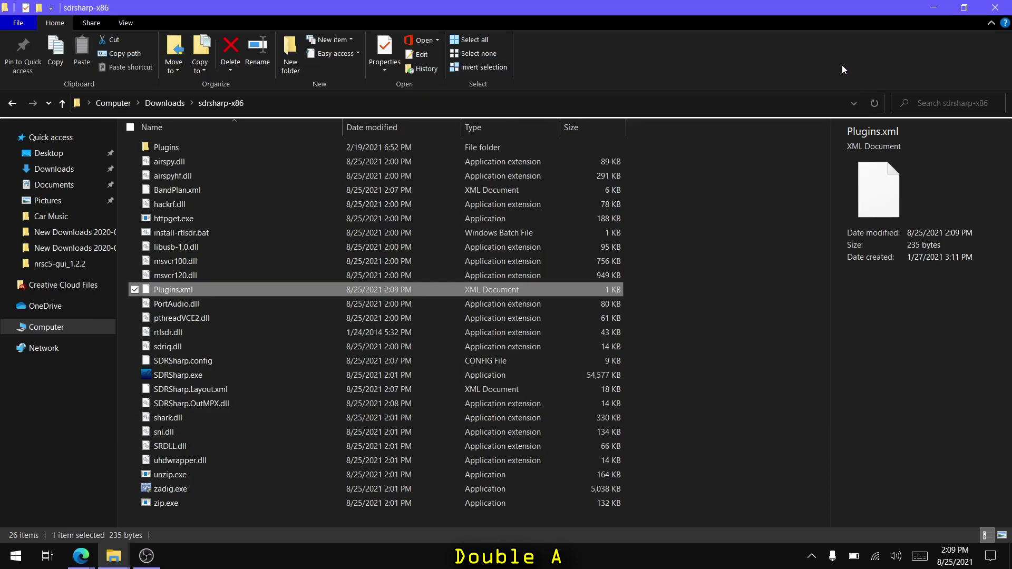
{"action": "double_click", "coordinate": [175, 375]}
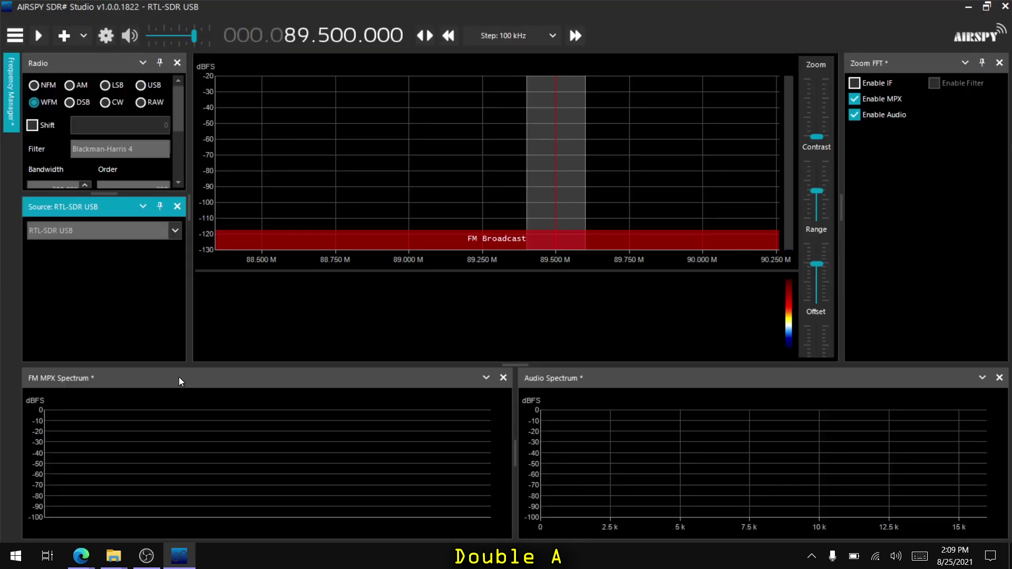
- Start receiving at 89.500 MHz and show the MPX Output panel from the panel menu
{"action": "left_click", "coordinate": [39, 36]}
{"action": "left_click", "coordinate": [15, 35]}
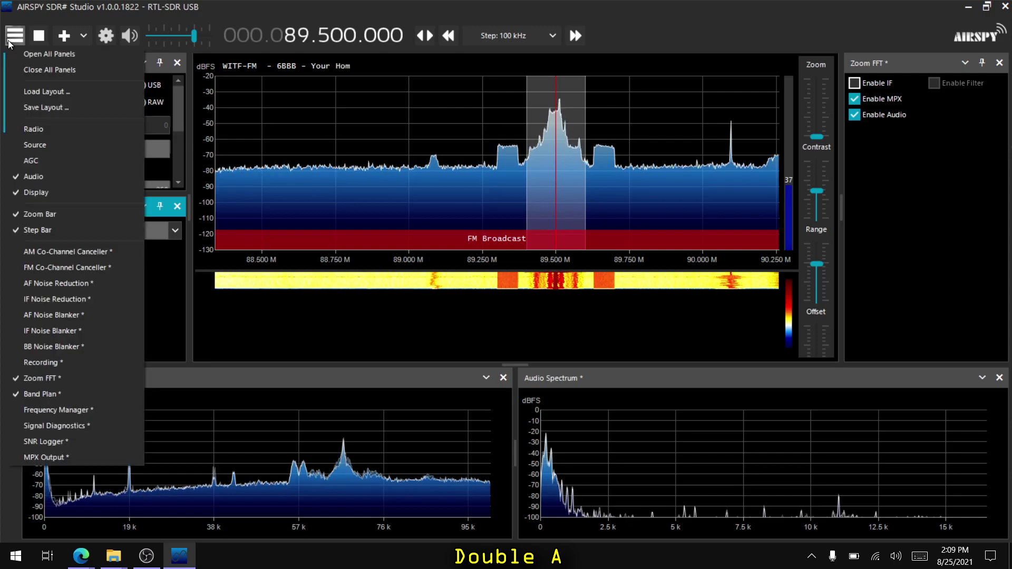
{"action": "left_click", "coordinate": [75, 458]}
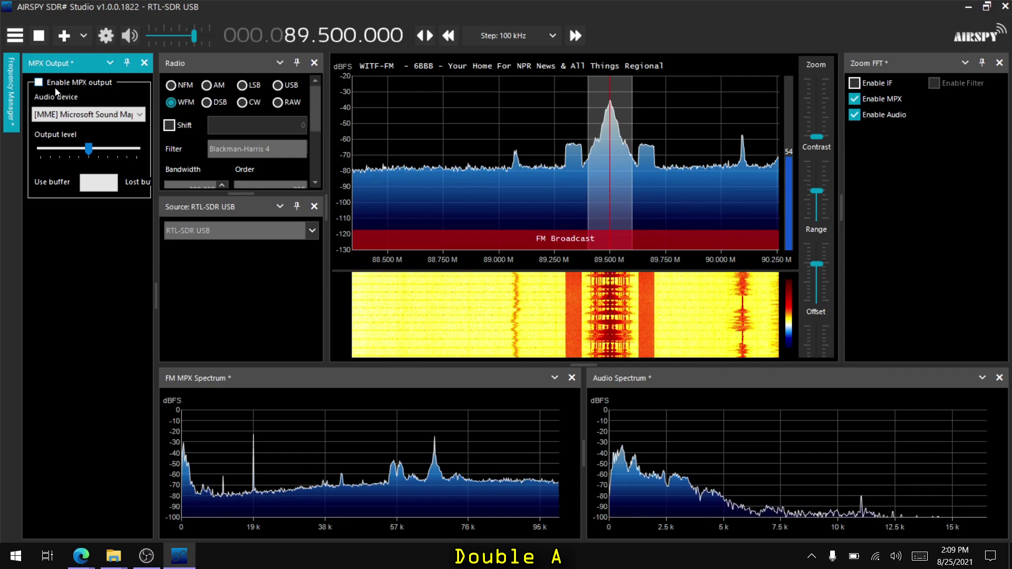
- Save HiFiCableAsioBridgeSetup_v1007.zip from the VB-Audio site and bring up the Downloads folder
{"action": "left_click", "coordinate": [969, 9]}
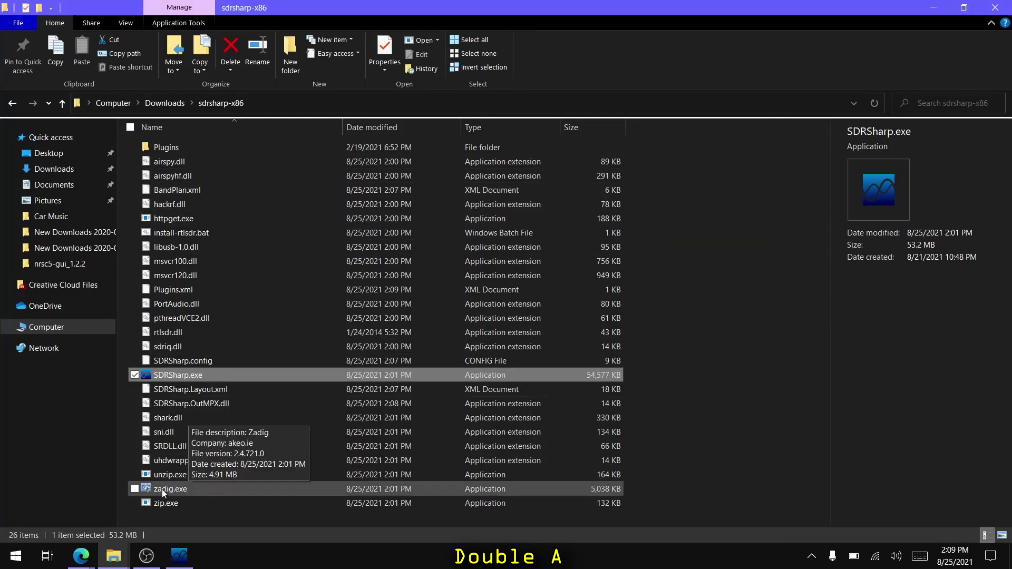
{"action": "mouse_move", "coordinate": [95, 560]}
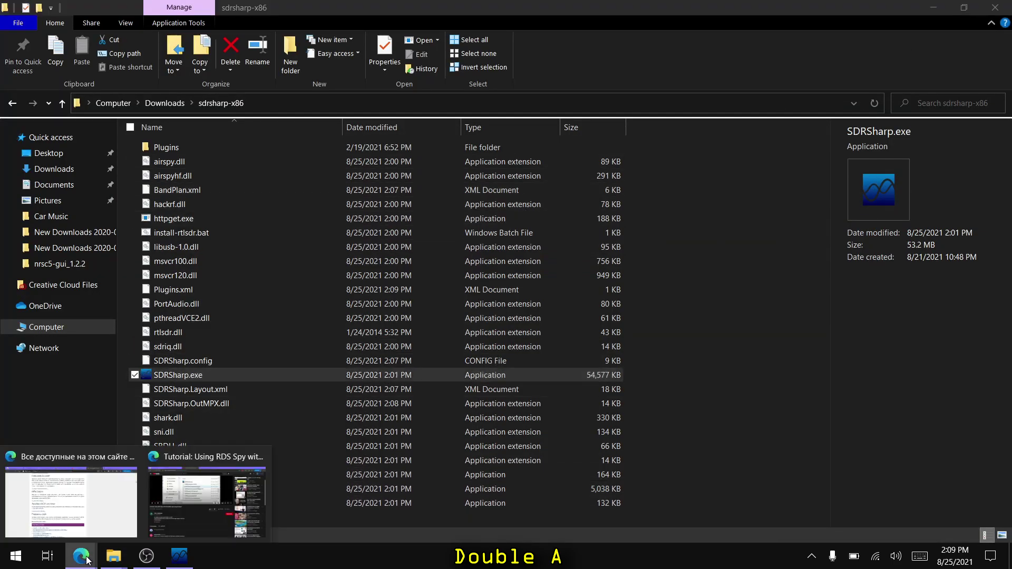
{"action": "left_click", "coordinate": [103, 505]}
{"action": "left_click", "coordinate": [444, 10]}
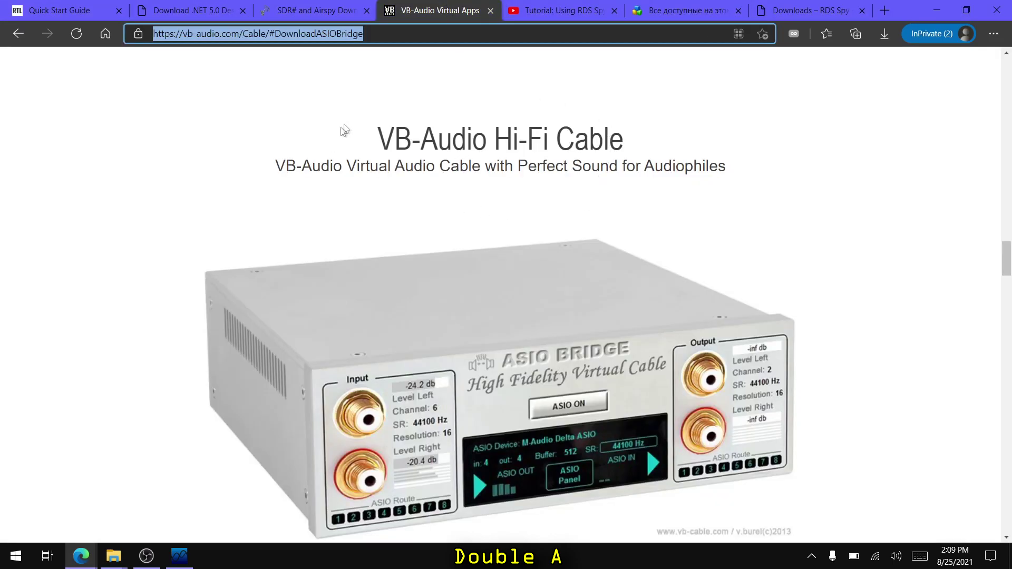
{"action": "scroll", "coordinate": [463, 205], "scroll_direction": "down", "scroll_amount": 8}
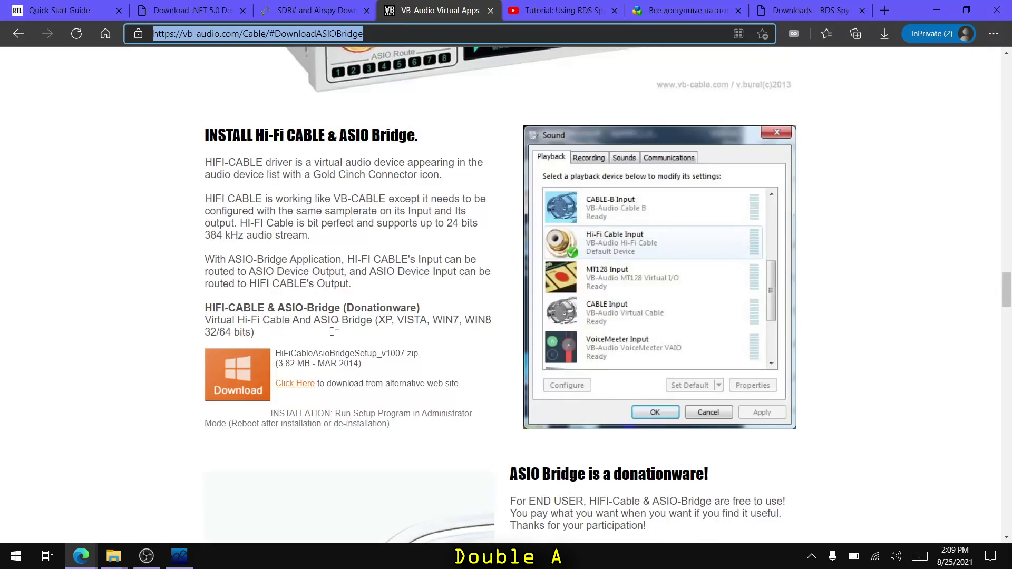
{"action": "left_click", "coordinate": [245, 376]}
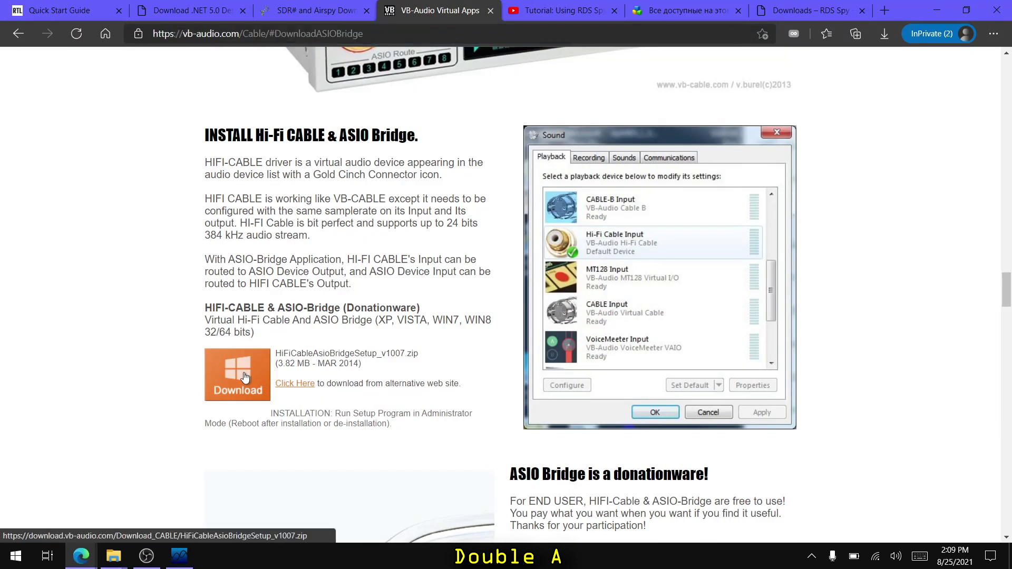
{"action": "left_click", "coordinate": [797, 106]}
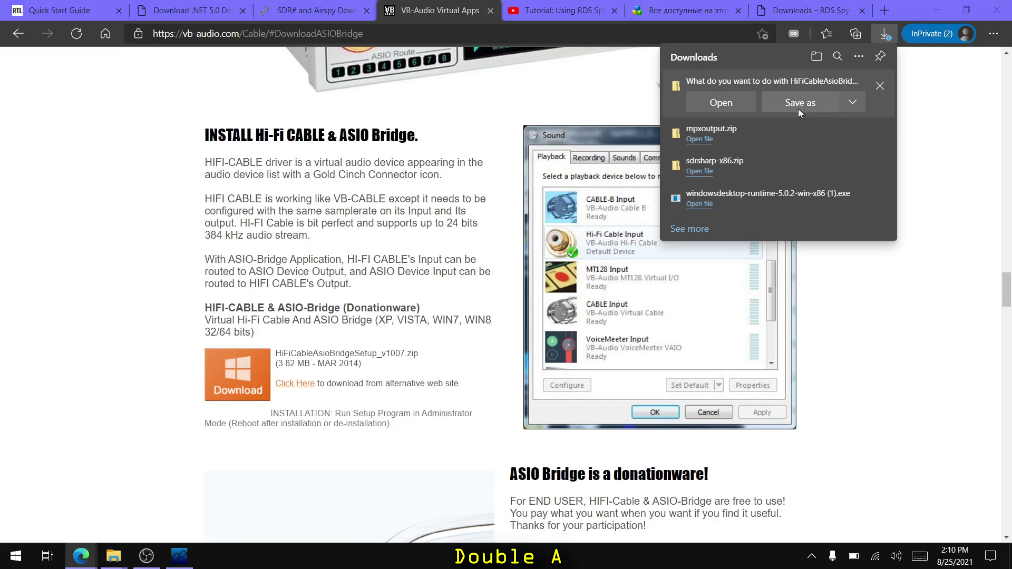
{"action": "left_click", "coordinate": [397, 296]}
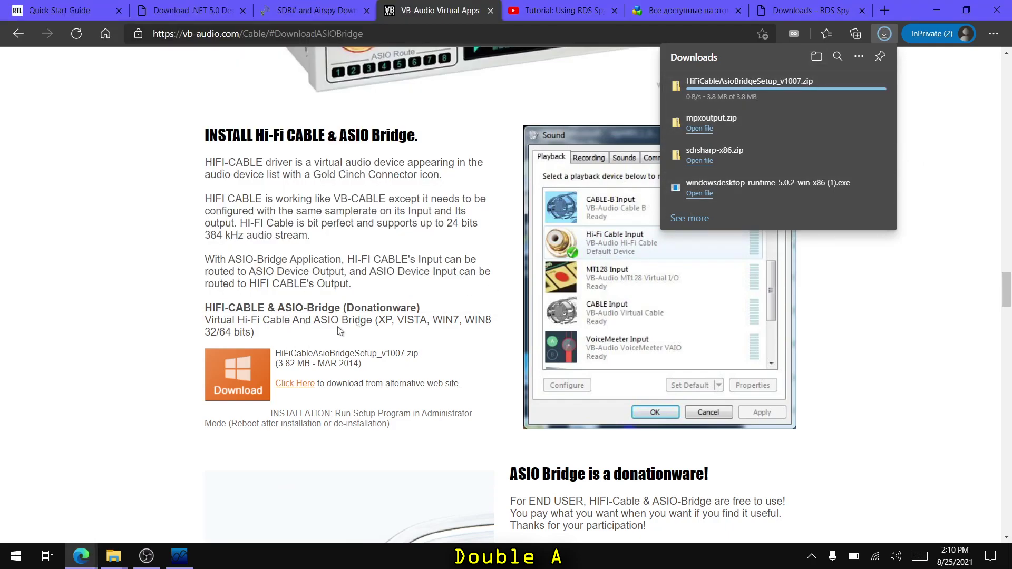
{"action": "mouse_move", "coordinate": [115, 558]}
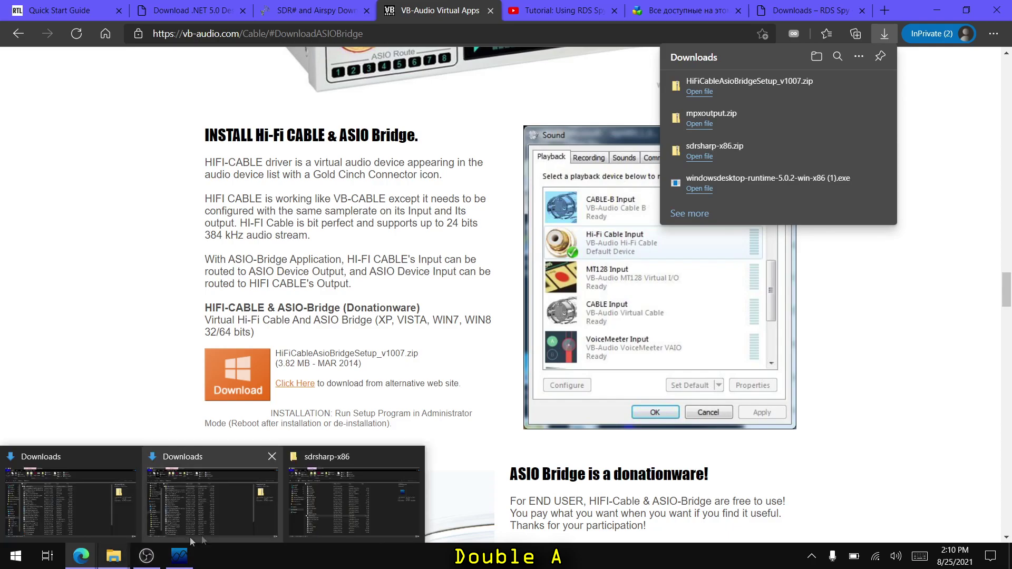
{"action": "left_click", "coordinate": [239, 517]}
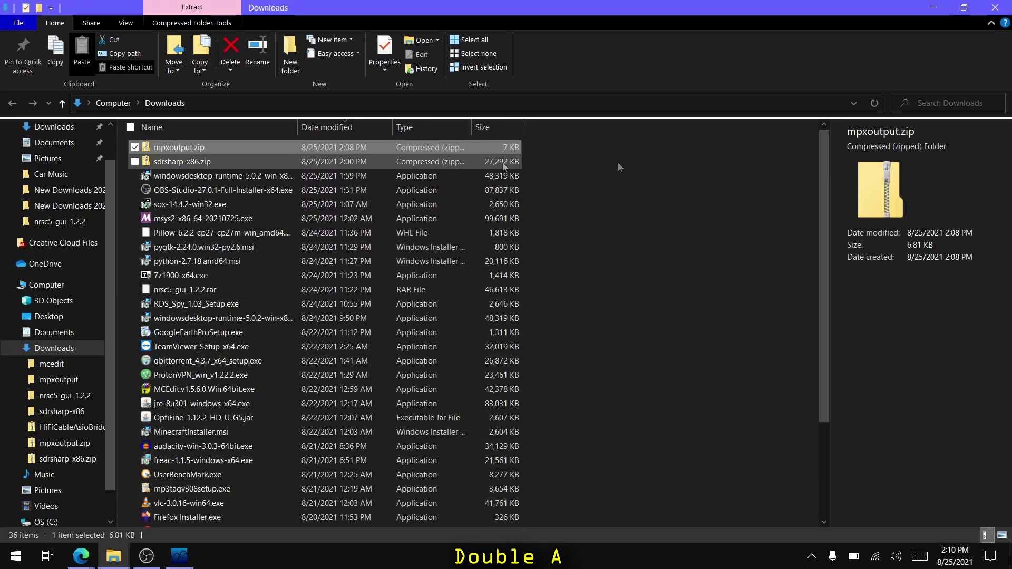
- Extract HiFiCableAsioBridgeSetup_v1007.zip into its own folder
{"action": "left_click", "coordinate": [874, 102]}
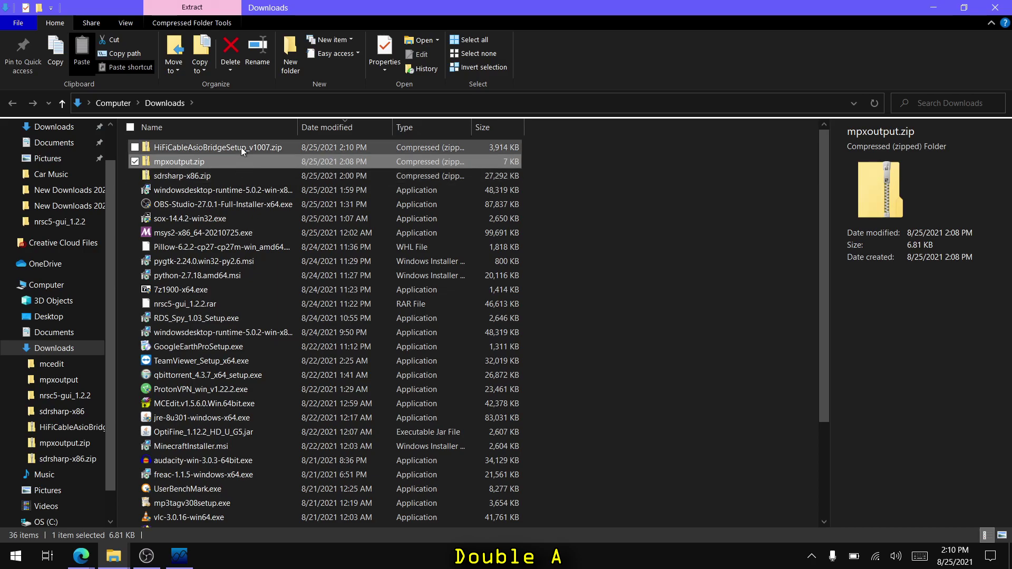
{"action": "left_click", "coordinate": [242, 147]}
{"action": "right_click", "coordinate": [242, 150]}
{"action": "left_click", "coordinate": [105, 195]}
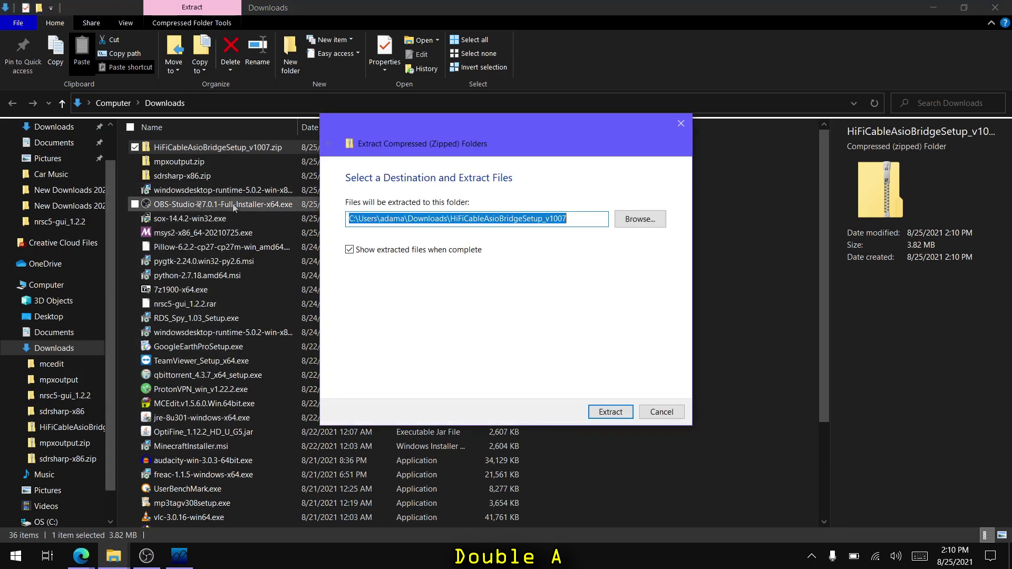
{"action": "left_click", "coordinate": [611, 415]}
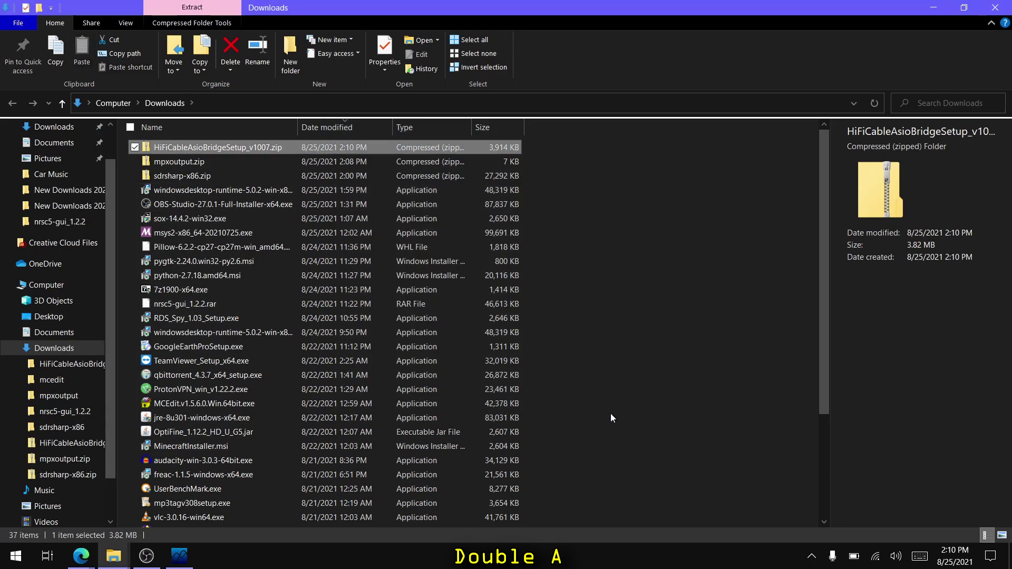
- Run HiFiCableAsioBridgeSetup.exe to install the Hi-Fi Cable driver, then open Start's power options
{"action": "double_click", "coordinate": [228, 148]}
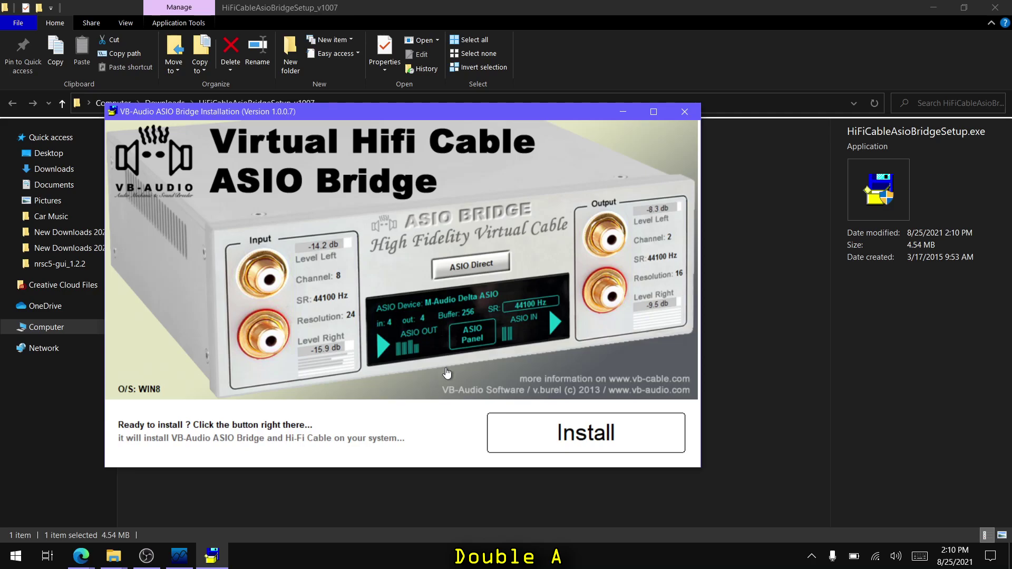
{"action": "left_click", "coordinate": [554, 437]}
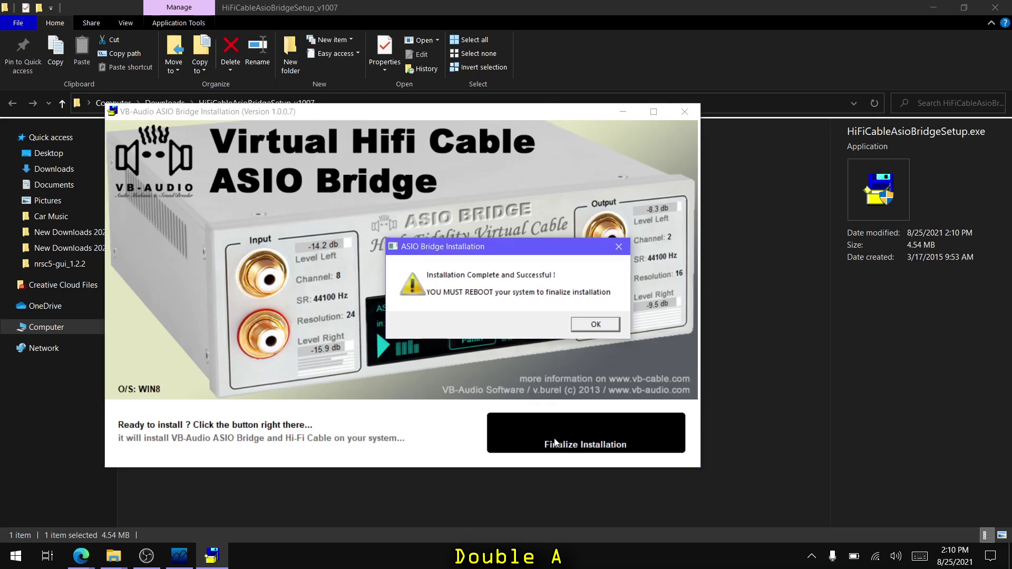
{"action": "left_click", "coordinate": [595, 324]}
{"action": "left_click", "coordinate": [434, 373]}
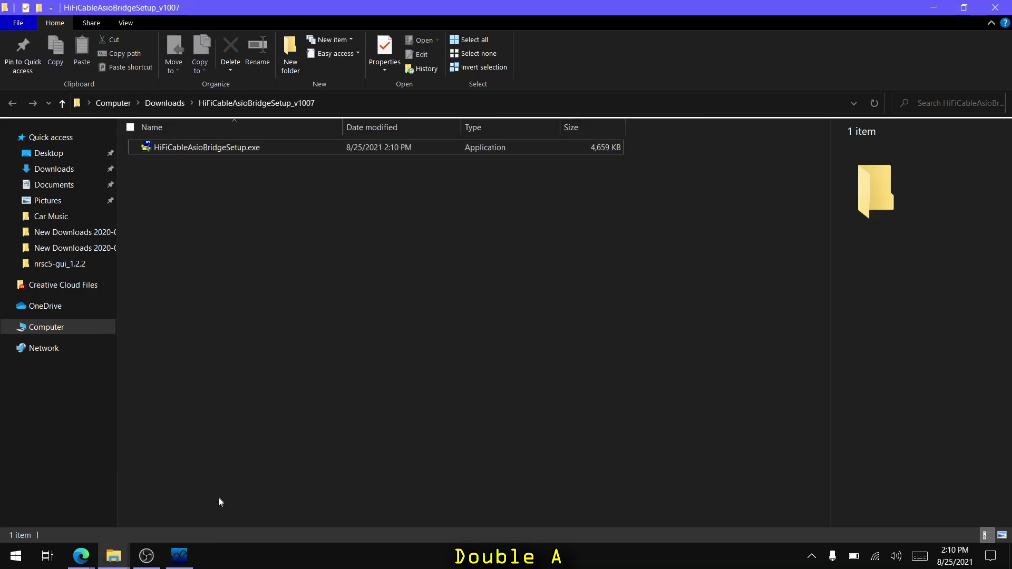
{"action": "key", "text": "super"}
{"action": "left_click", "coordinate": [7, 529]}
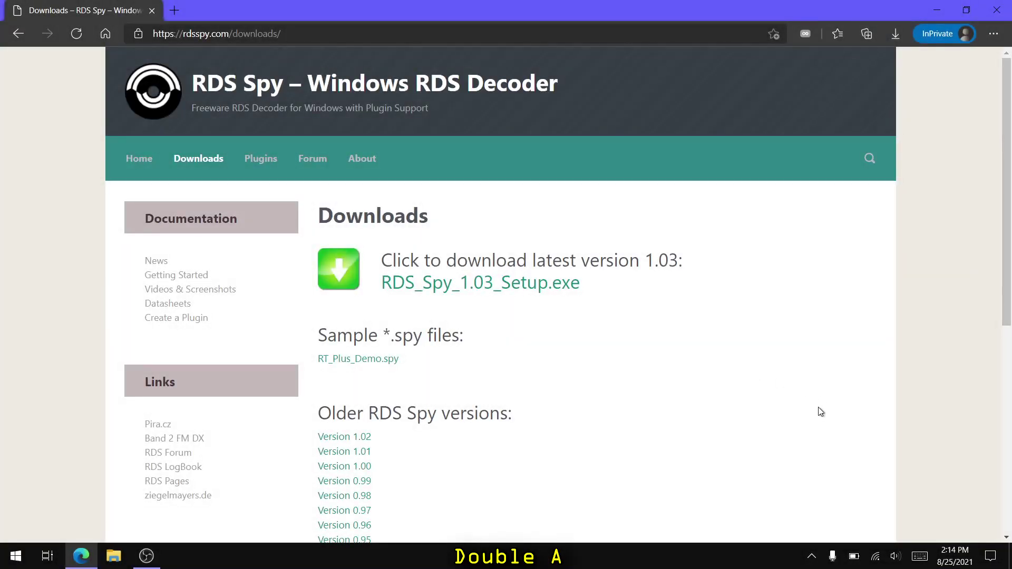
- Set the Hi-Fi Cable Input playback device's default format to 24 bit, 192000 Hz
{"action": "right_click", "coordinate": [887, 560]}
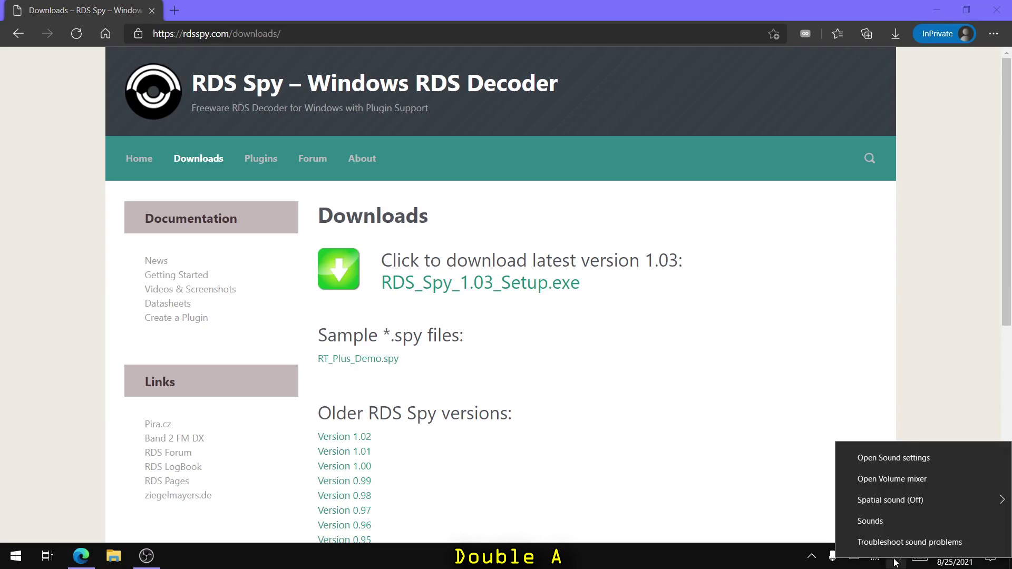
{"action": "left_click", "coordinate": [894, 522]}
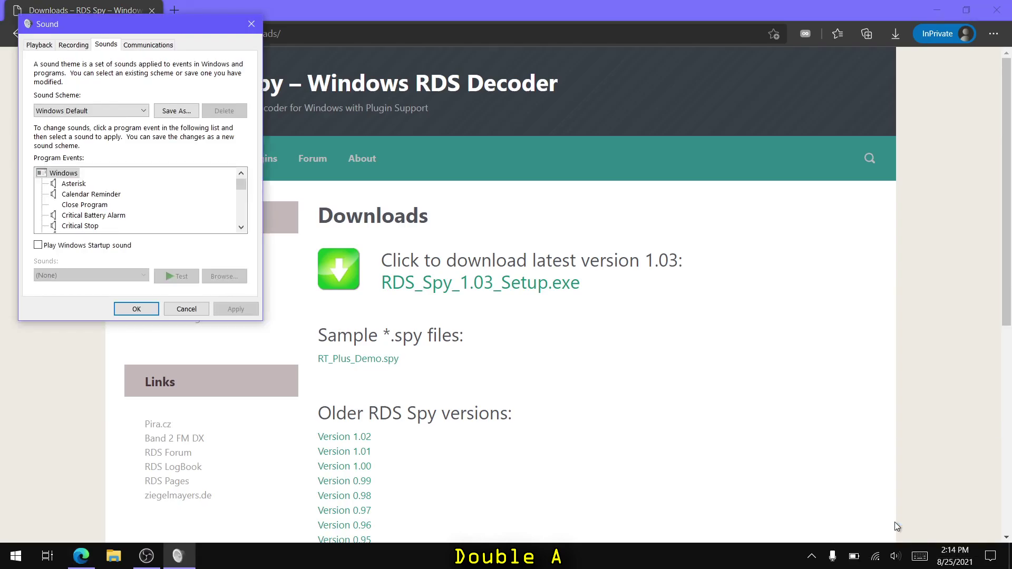
{"action": "left_click", "coordinate": [40, 44]}
{"action": "scroll", "coordinate": [120, 148], "scroll_direction": "down", "scroll_amount": 3}
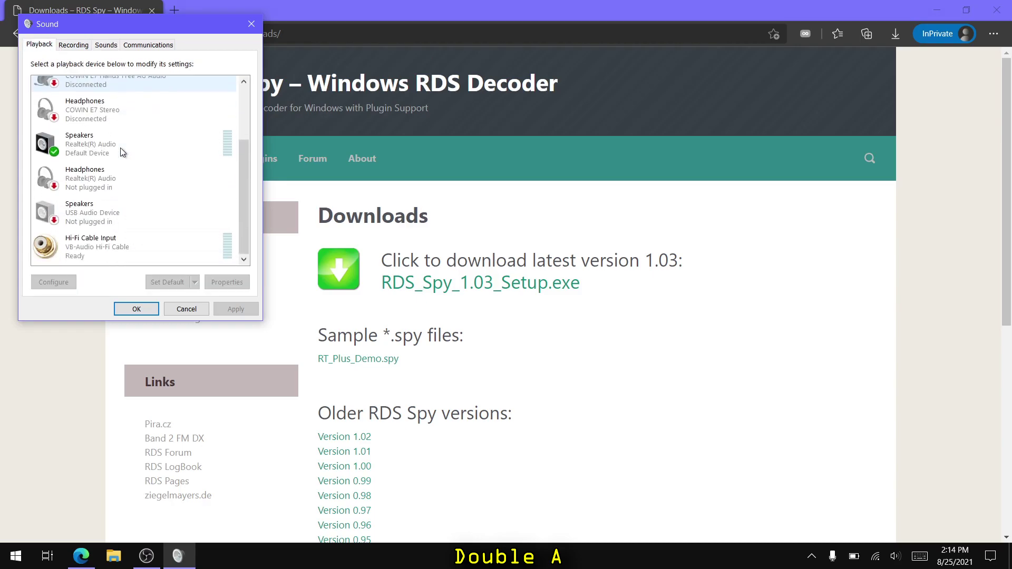
{"action": "left_click", "coordinate": [146, 246]}
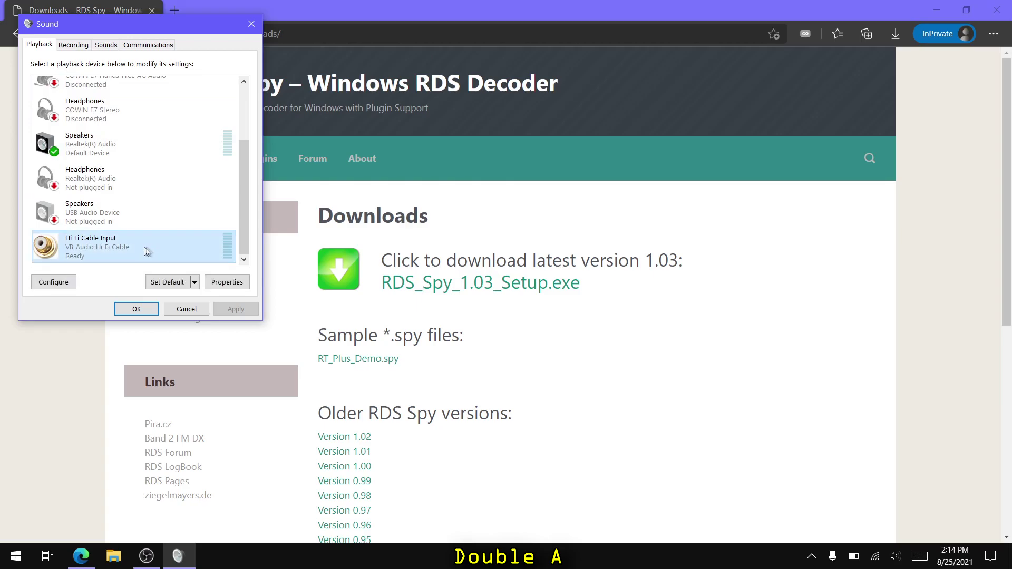
{"action": "left_click", "coordinate": [227, 284]}
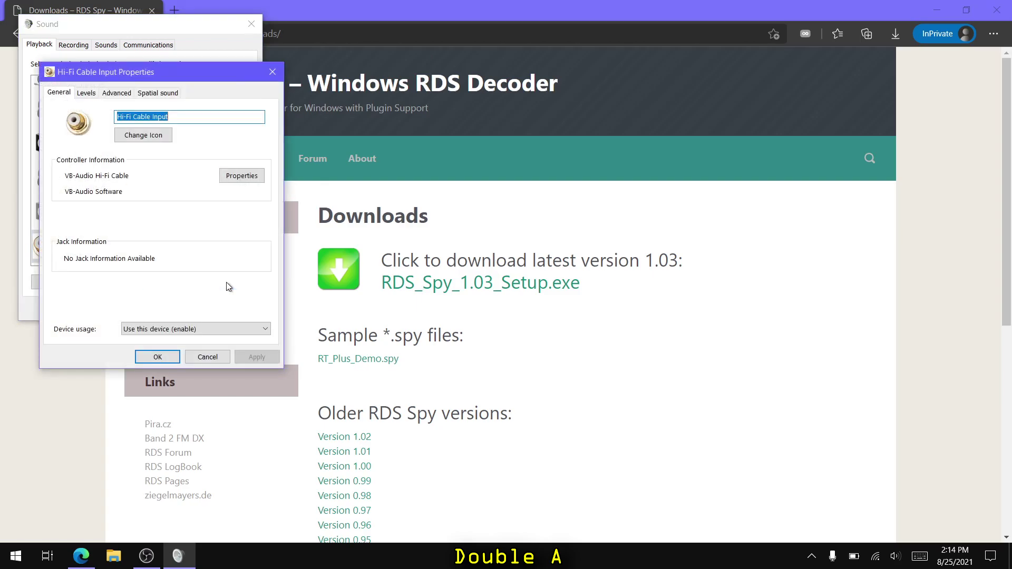
{"action": "left_click", "coordinate": [117, 94]}
{"action": "left_click", "coordinate": [121, 154]}
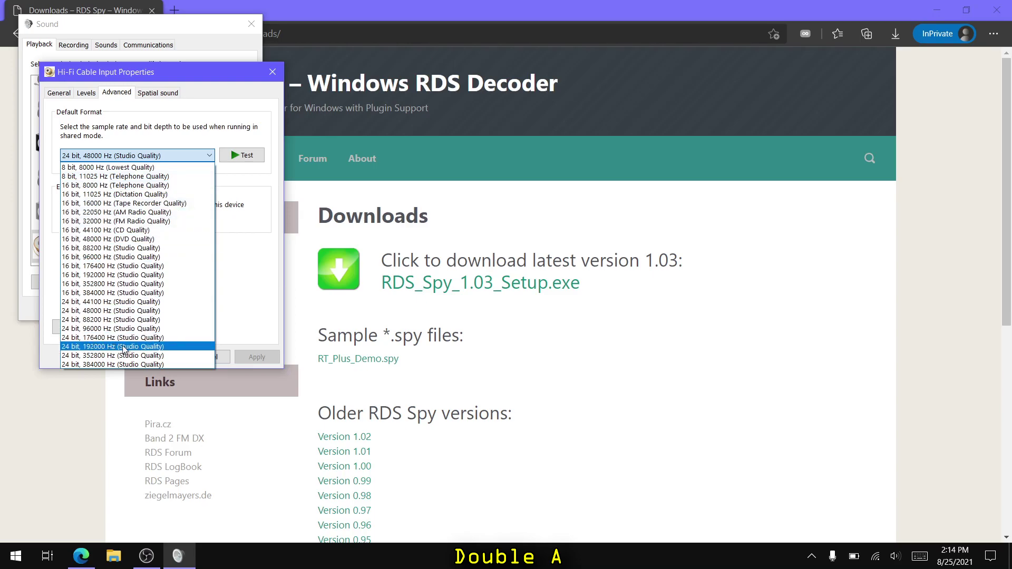
{"action": "left_click", "coordinate": [153, 347]}
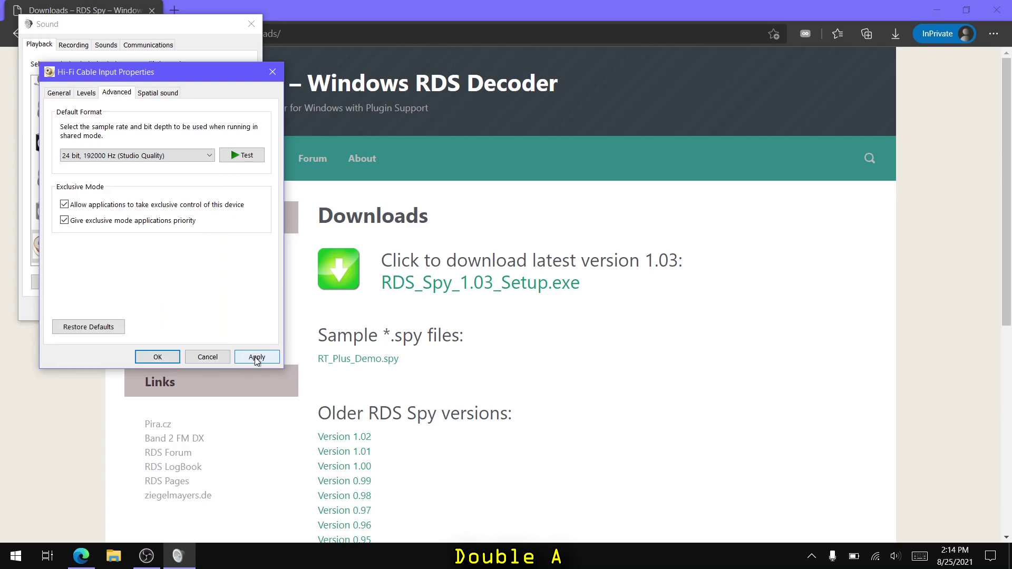
{"action": "left_click", "coordinate": [157, 357]}
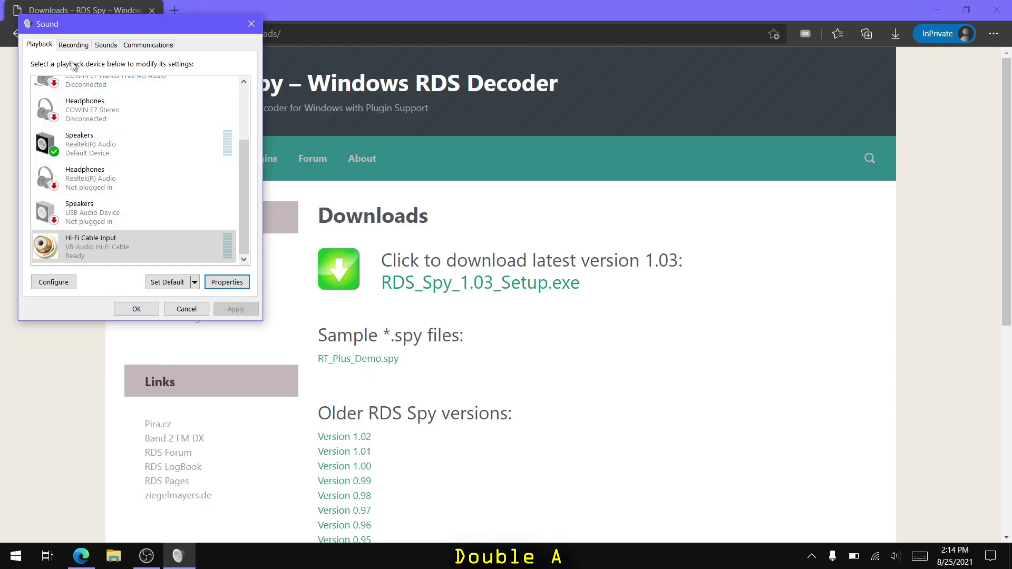
- Set the Hi-Fi Cable Output recording device to 2 channel, 24 bit, 192000 Hz and close Sound
{"action": "left_click", "coordinate": [73, 44]}
{"action": "scroll", "coordinate": [131, 168], "scroll_direction": "down", "scroll_amount": 2}
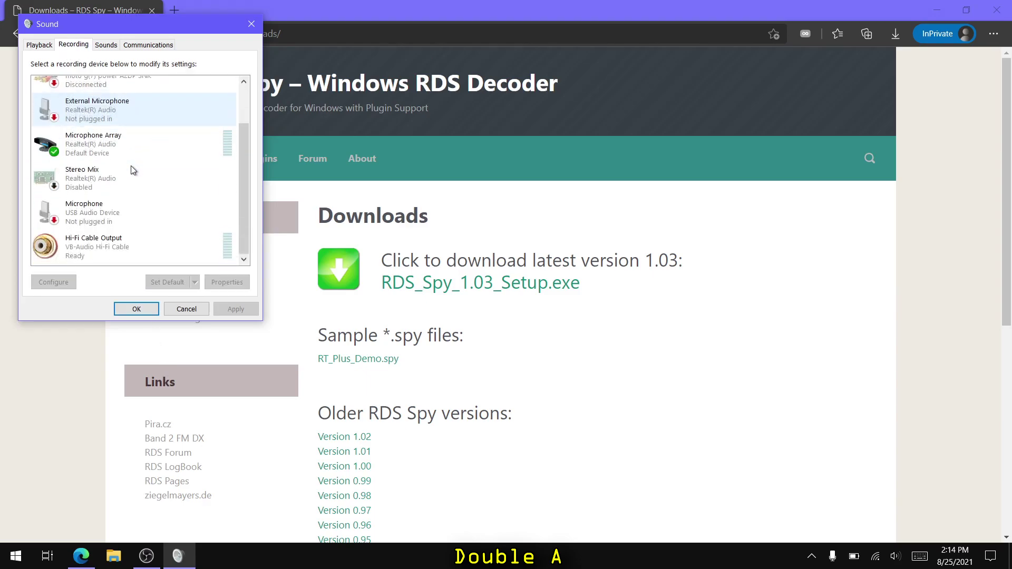
{"action": "left_click", "coordinate": [160, 253]}
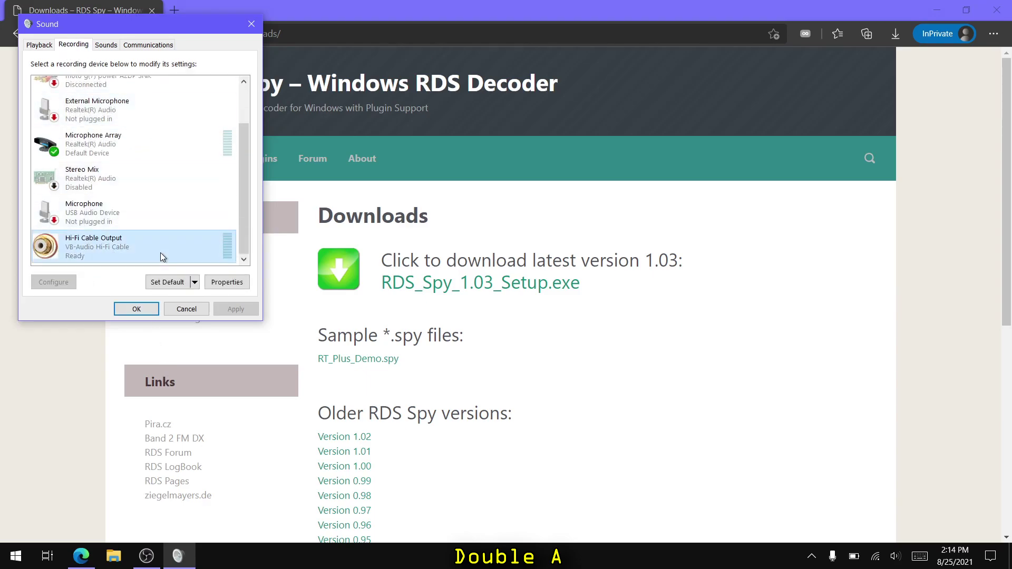
{"action": "left_click", "coordinate": [227, 282]}
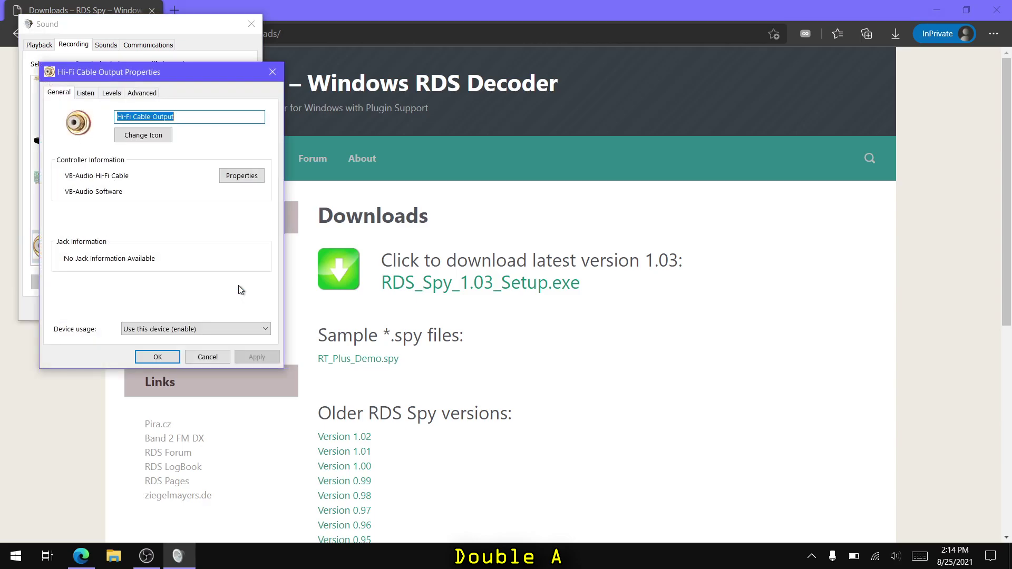
{"action": "left_click", "coordinate": [140, 94]}
{"action": "left_click", "coordinate": [177, 156]}
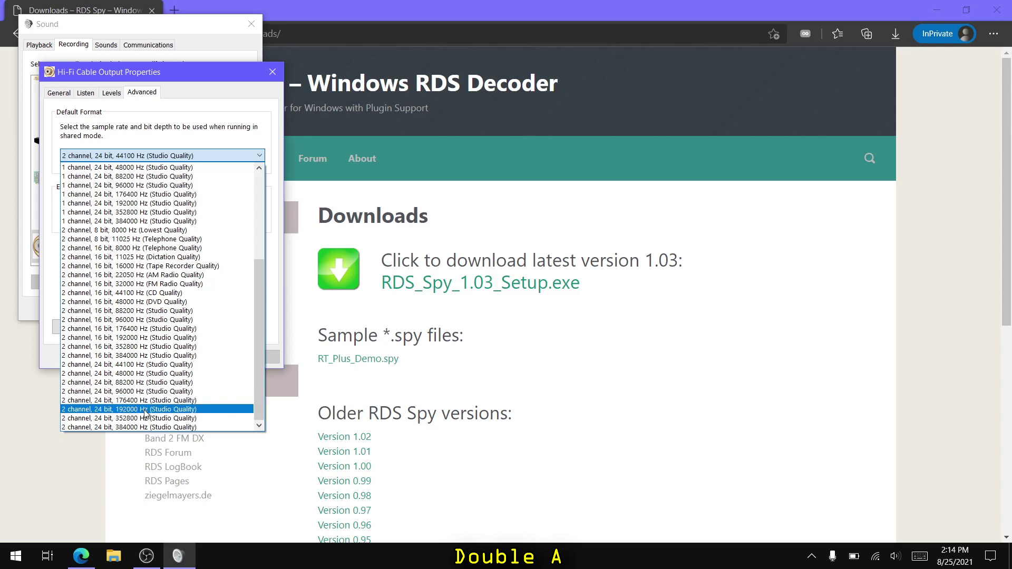
{"action": "left_click", "coordinate": [185, 410]}
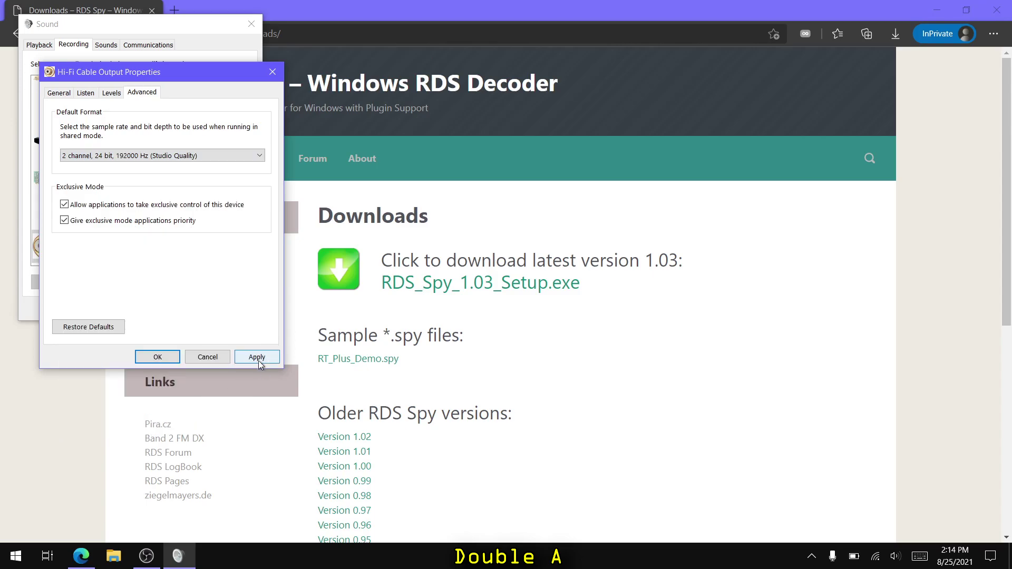
{"action": "left_click", "coordinate": [161, 356]}
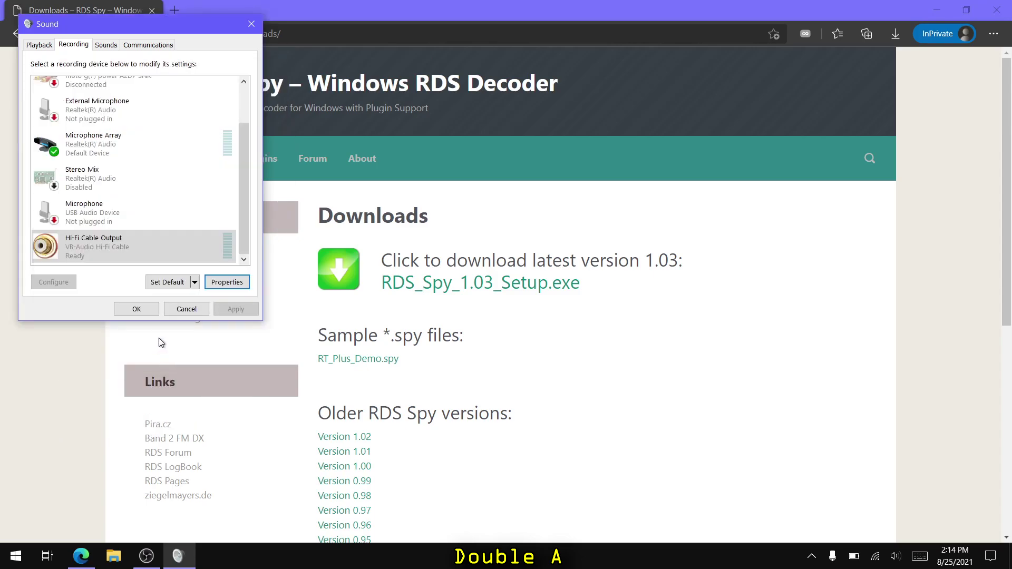
{"action": "left_click", "coordinate": [145, 311]}
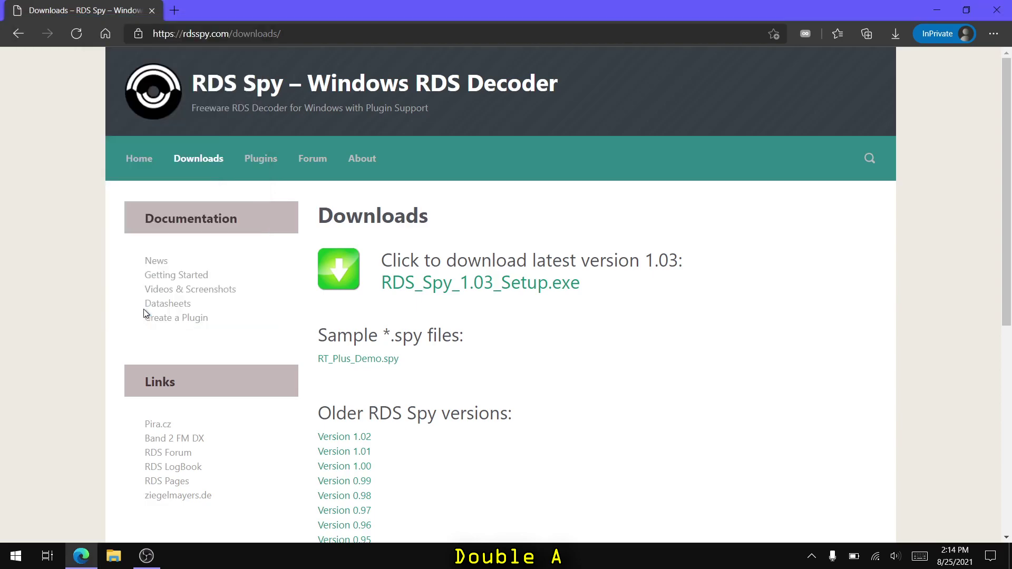
{"action": "left_click", "coordinate": [107, 561]}
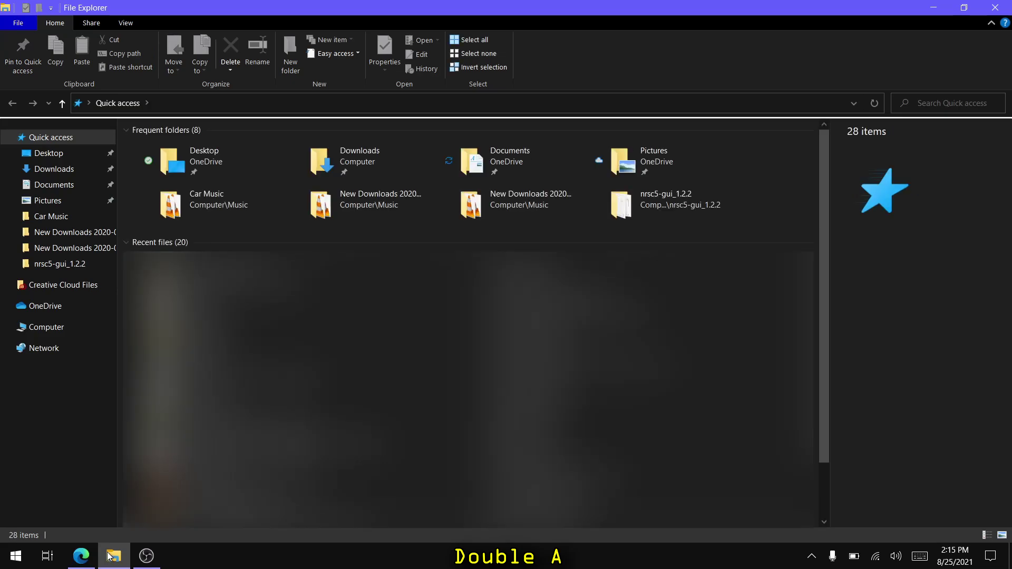
- Launch a second SDRSharp.exe instance from Downloads > sdrsharp-x86
{"action": "left_click", "coordinate": [53, 169]}
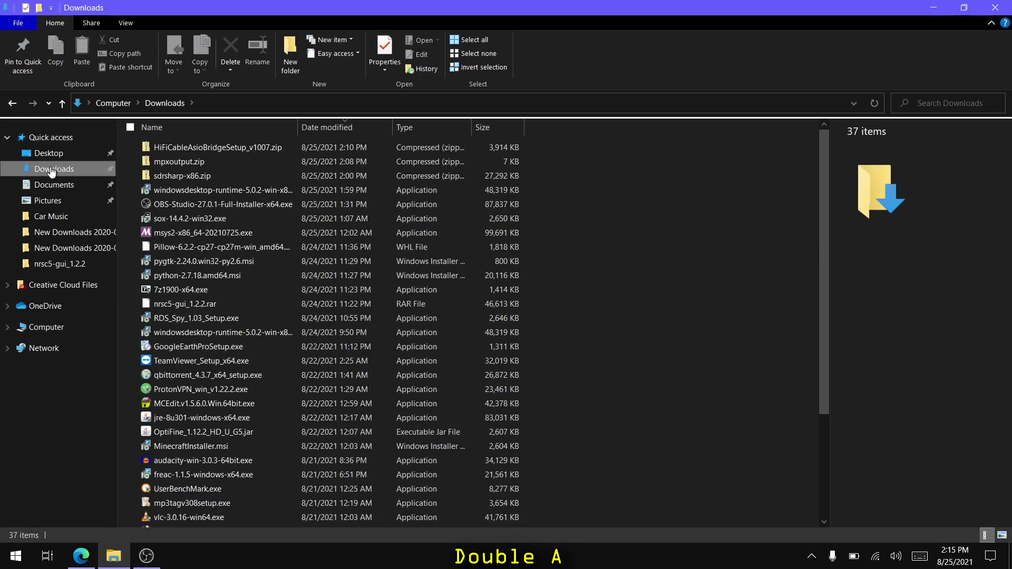
{"action": "scroll", "coordinate": [224, 178], "scroll_direction": "down", "scroll_amount": 4}
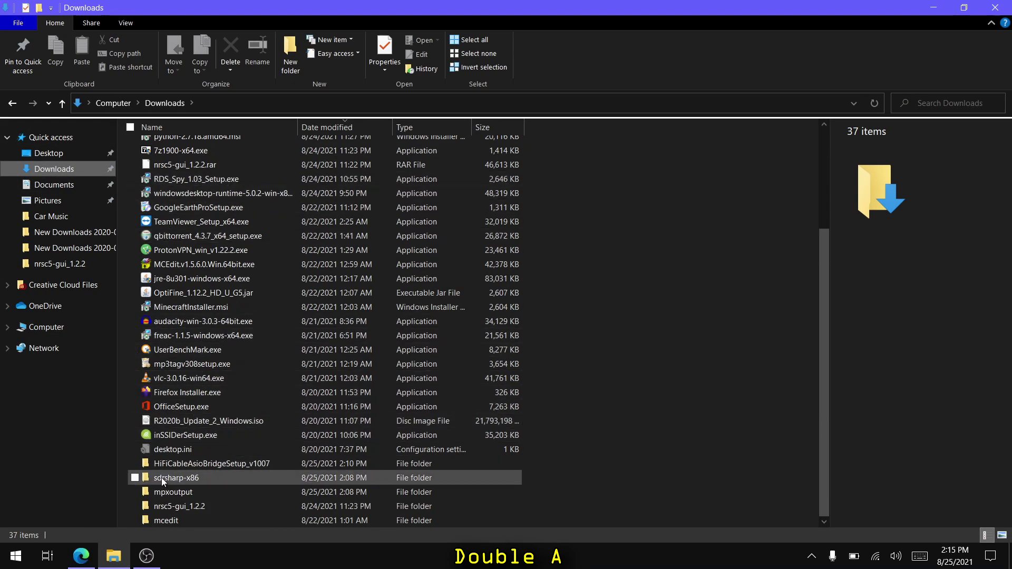
{"action": "double_click", "coordinate": [191, 477]}
{"action": "double_click", "coordinate": [187, 376]}
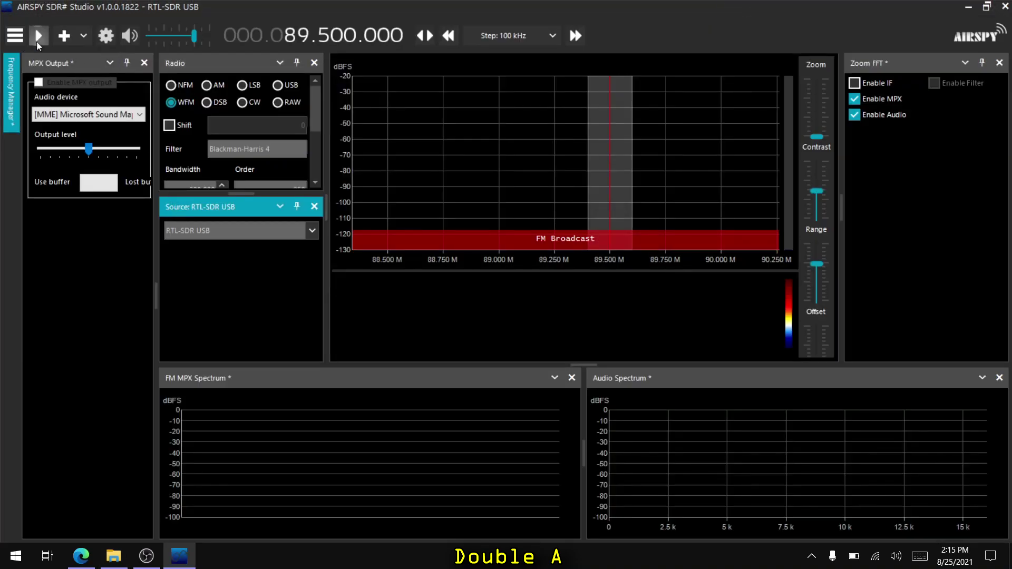
- Start receiving the 89.5 MHz station and turn the volume all the way down
{"action": "left_click", "coordinate": [40, 40]}
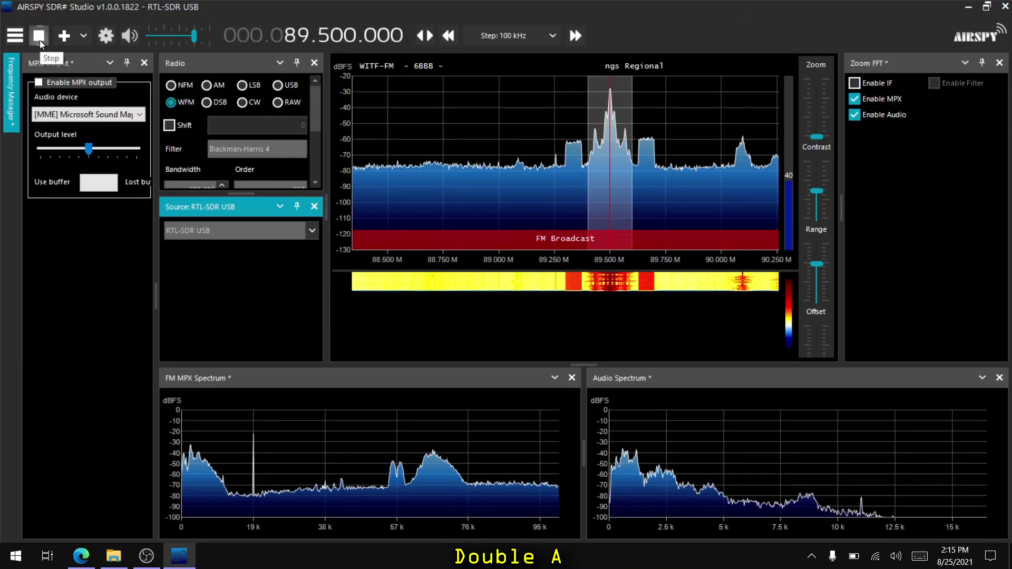
{"action": "mouse_move", "coordinate": [39, 40]}
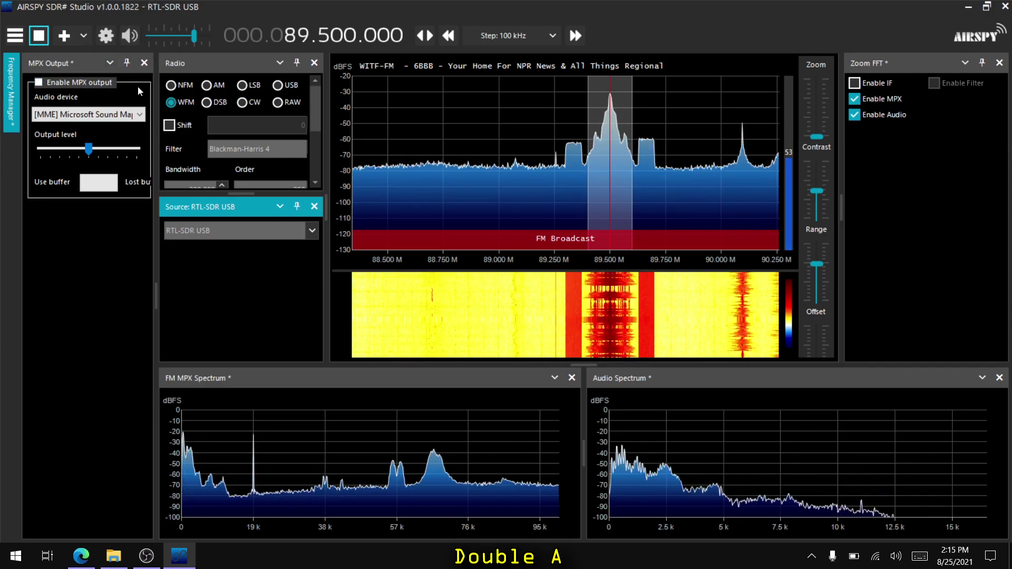
{"action": "left_click_drag", "start_coordinate": [195, 39], "coordinate": [149, 37]}
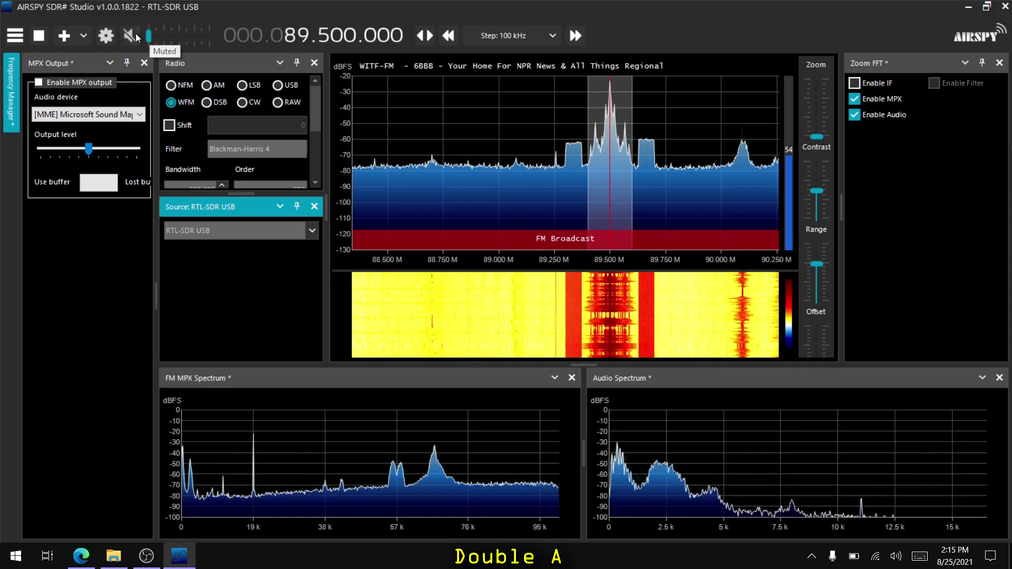
- Route MPX output to the DirectSound Hi-Fi Cable Input device and enable it
{"action": "left_click", "coordinate": [73, 117]}
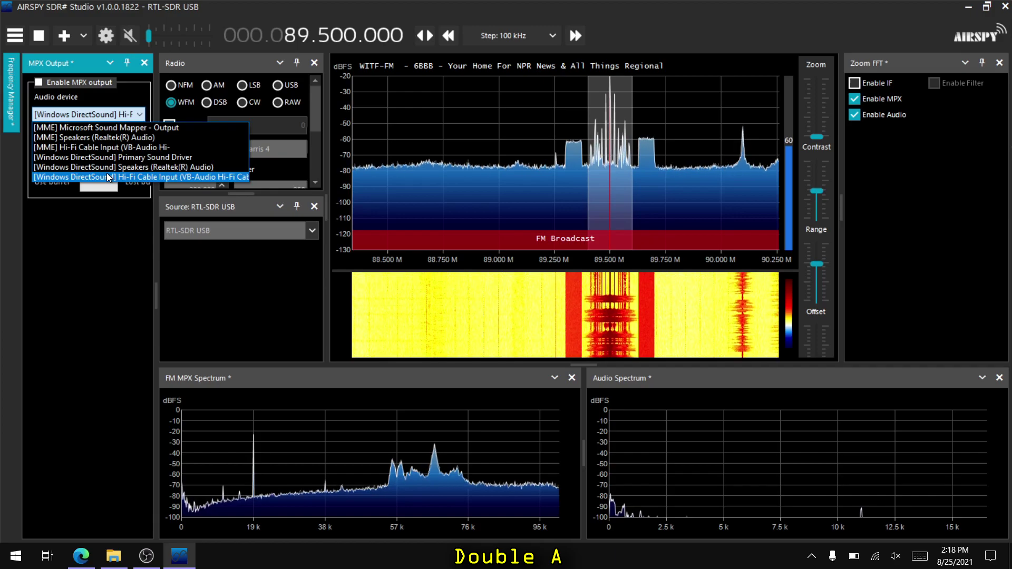
{"action": "left_click", "coordinate": [76, 295]}
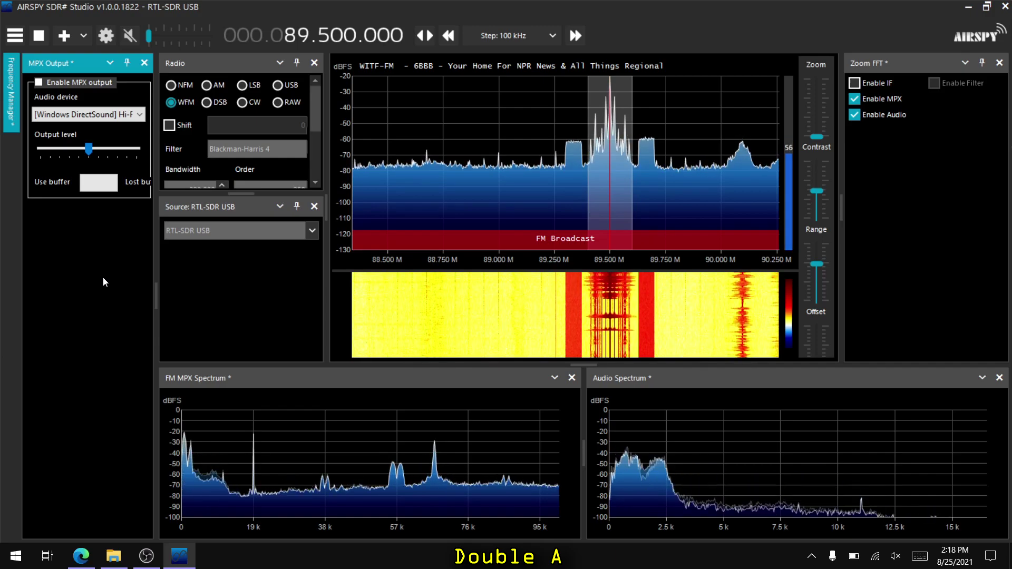
{"action": "left_click", "coordinate": [71, 84]}
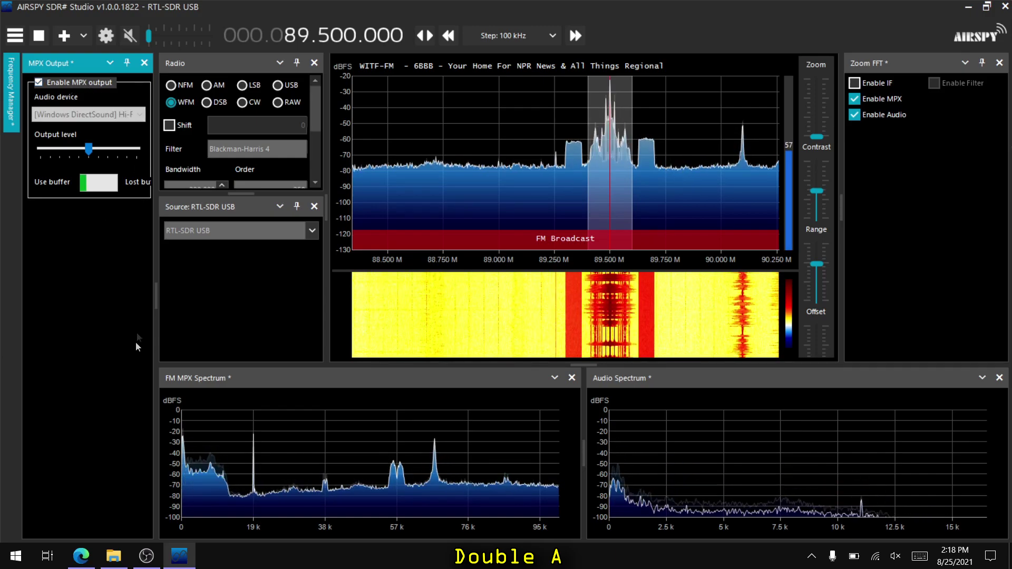
{"action": "left_click", "coordinate": [169, 374]}
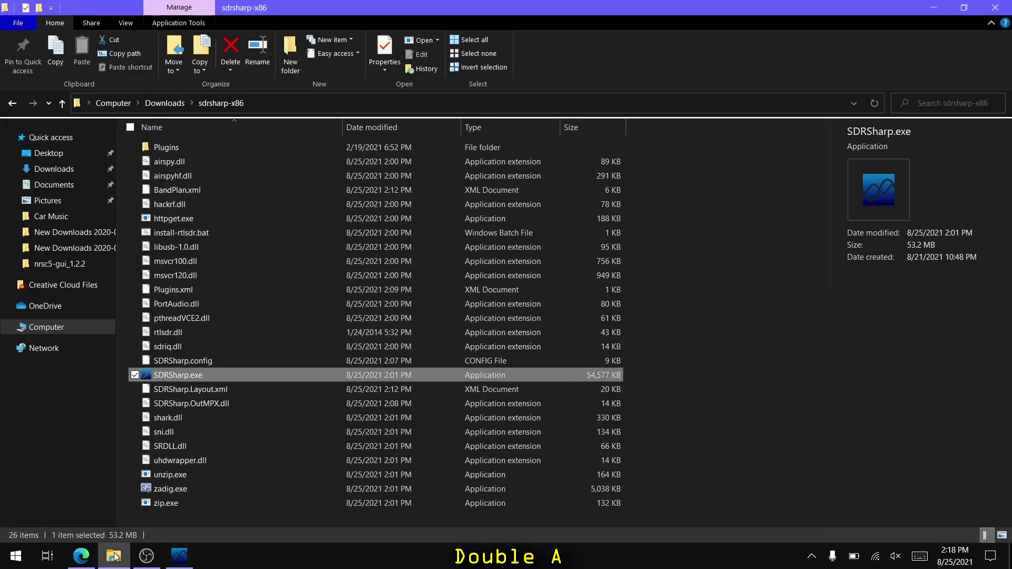
- Launch a second SDR# instance with Baseband from Sound Card as its source
{"action": "double_click", "coordinate": [168, 375]}
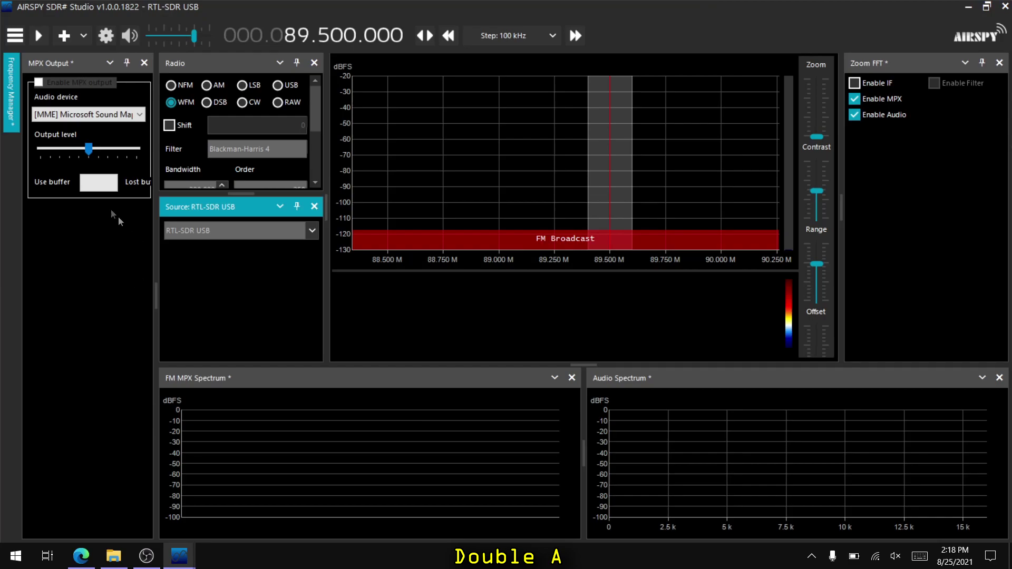
{"action": "left_click", "coordinate": [17, 39]}
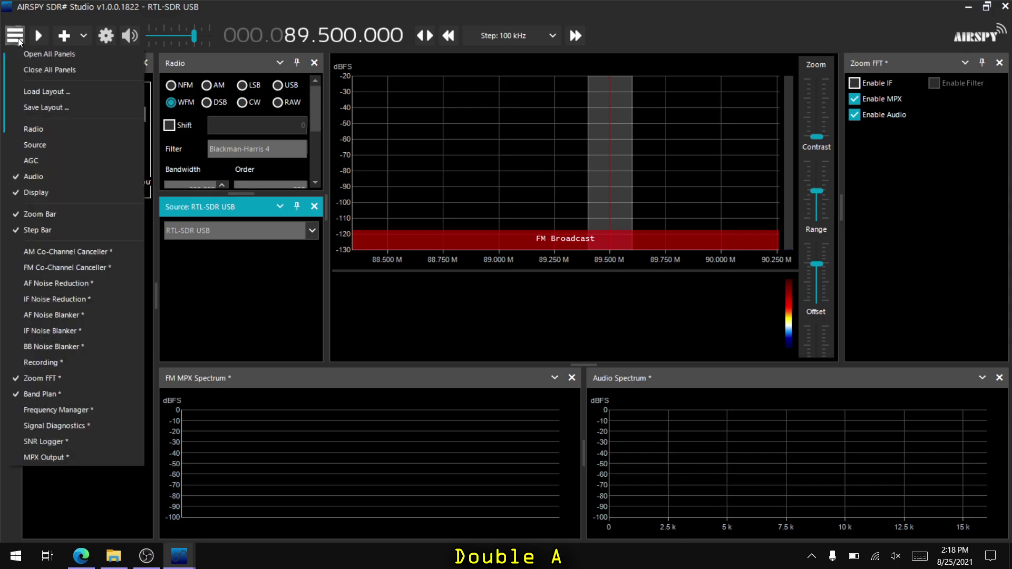
{"action": "left_click", "coordinate": [35, 146]}
{"action": "left_click", "coordinate": [208, 236]}
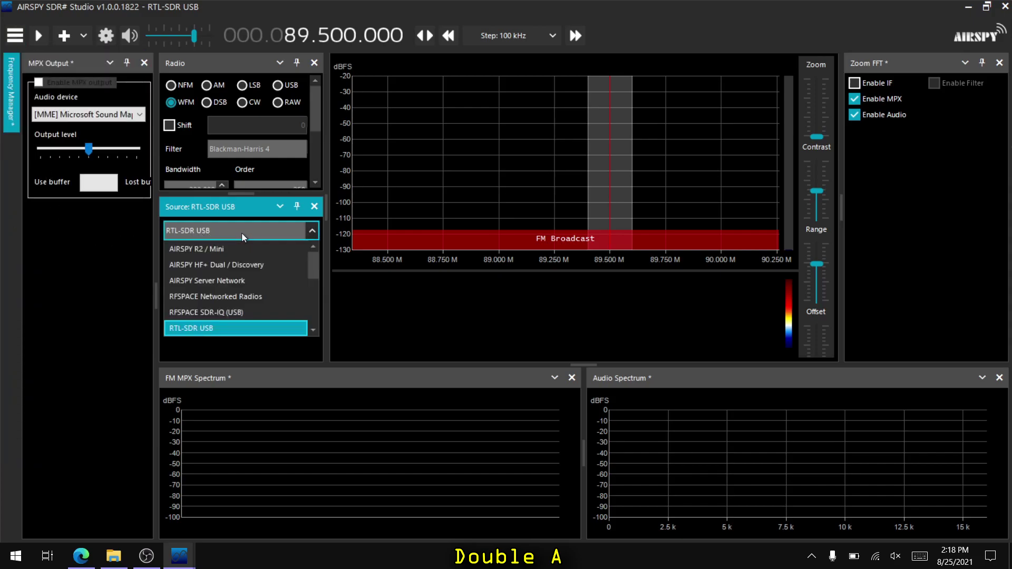
{"action": "scroll", "coordinate": [240, 282], "scroll_direction": "down", "scroll_amount": 2}
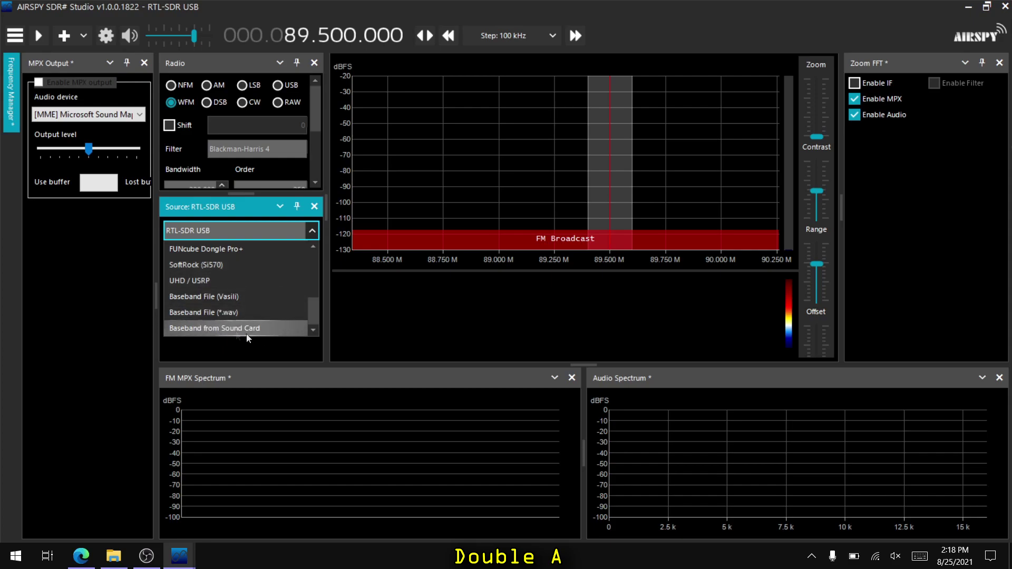
{"action": "left_click", "coordinate": [269, 330]}
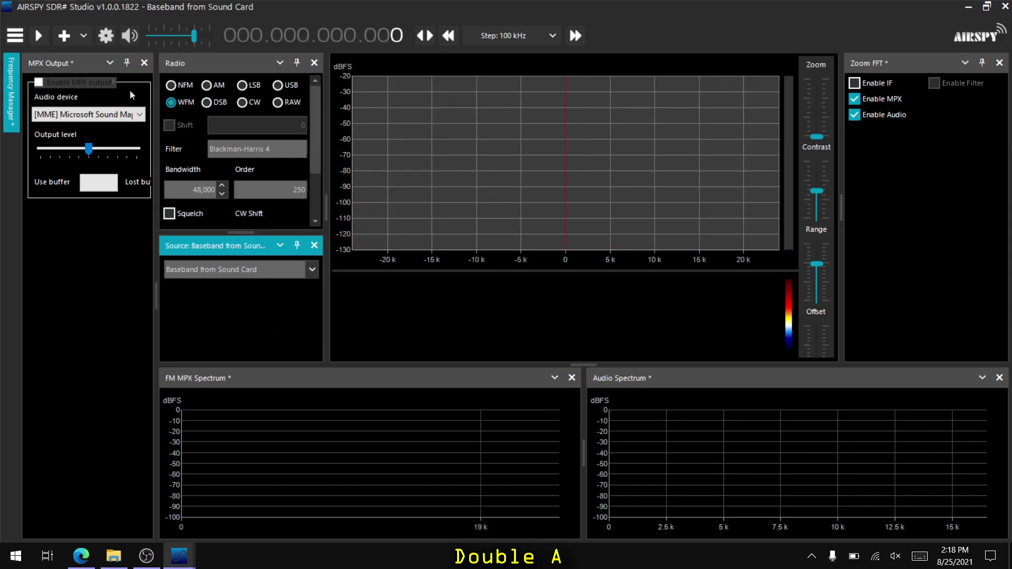
- Set the audio input to DirectSound Hi-Fi Cable at 192000 sample/sec
{"action": "left_click", "coordinate": [16, 36]}
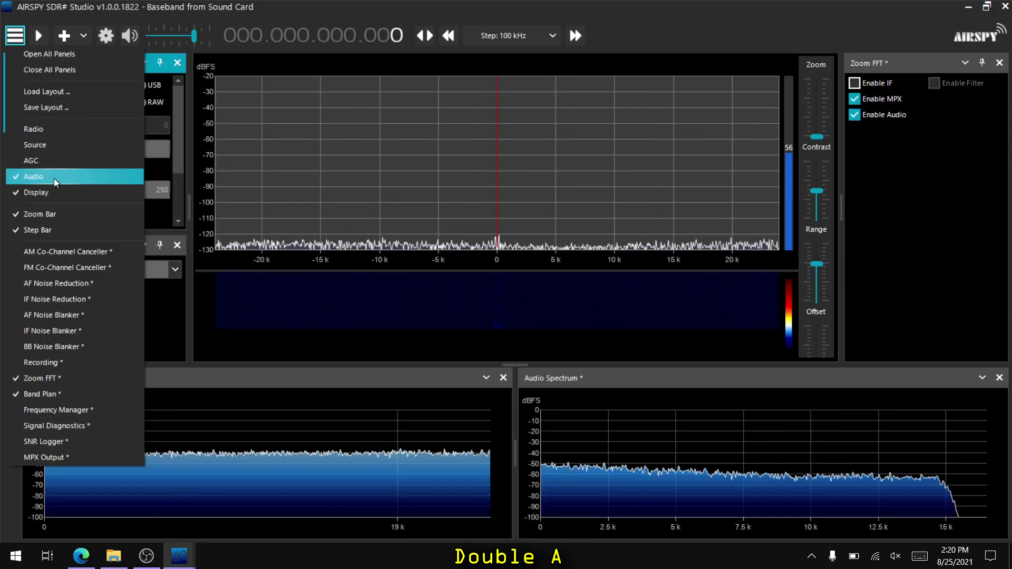
{"action": "left_click", "coordinate": [54, 178]}
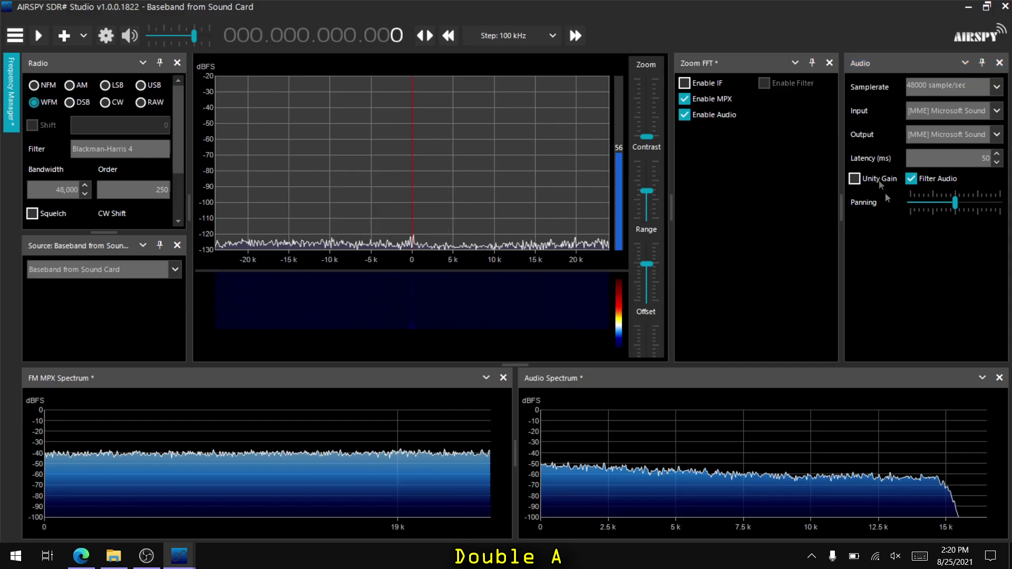
{"action": "left_click", "coordinate": [960, 112]}
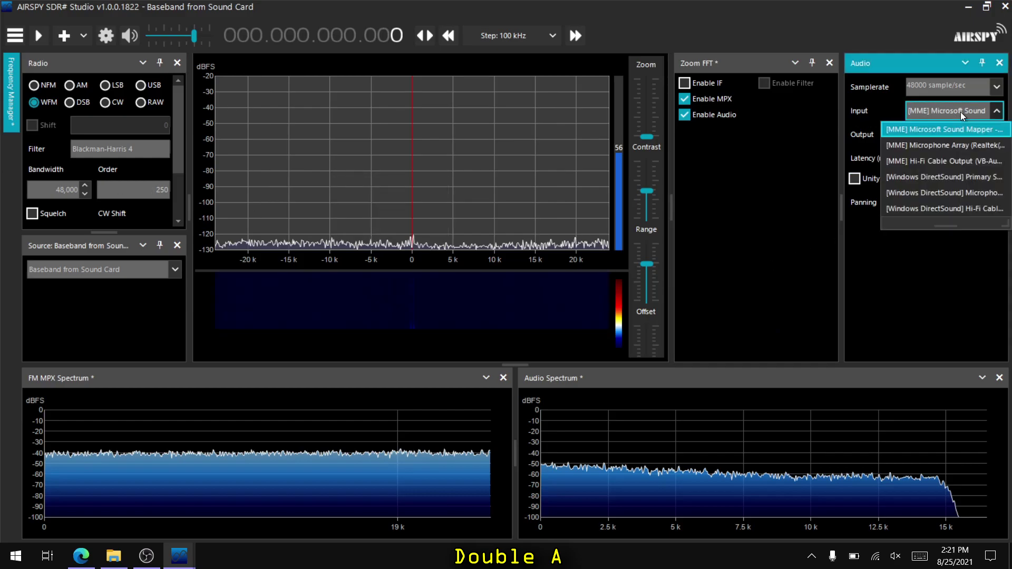
{"action": "left_click", "coordinate": [947, 208]}
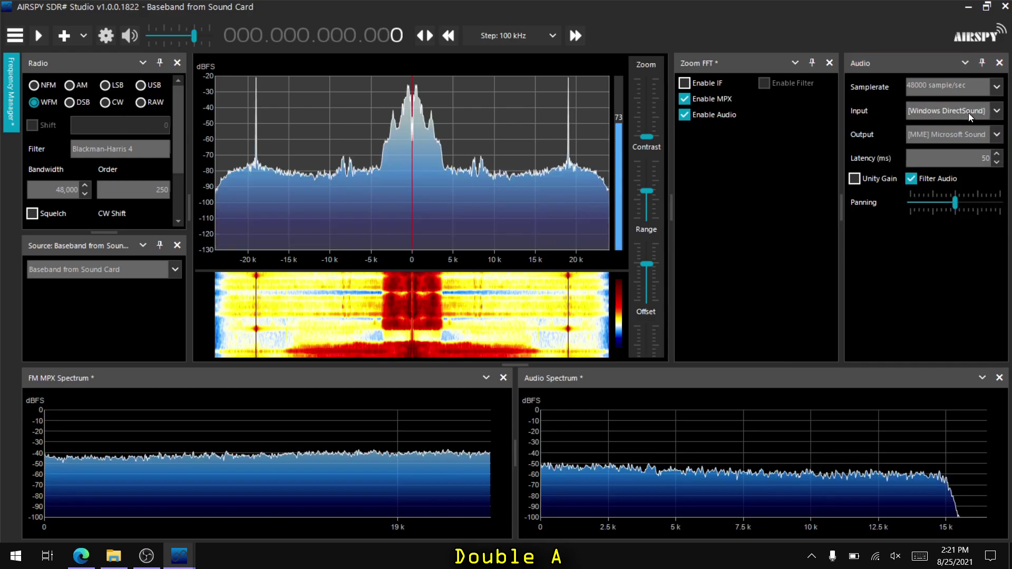
{"action": "left_click", "coordinate": [985, 92]}
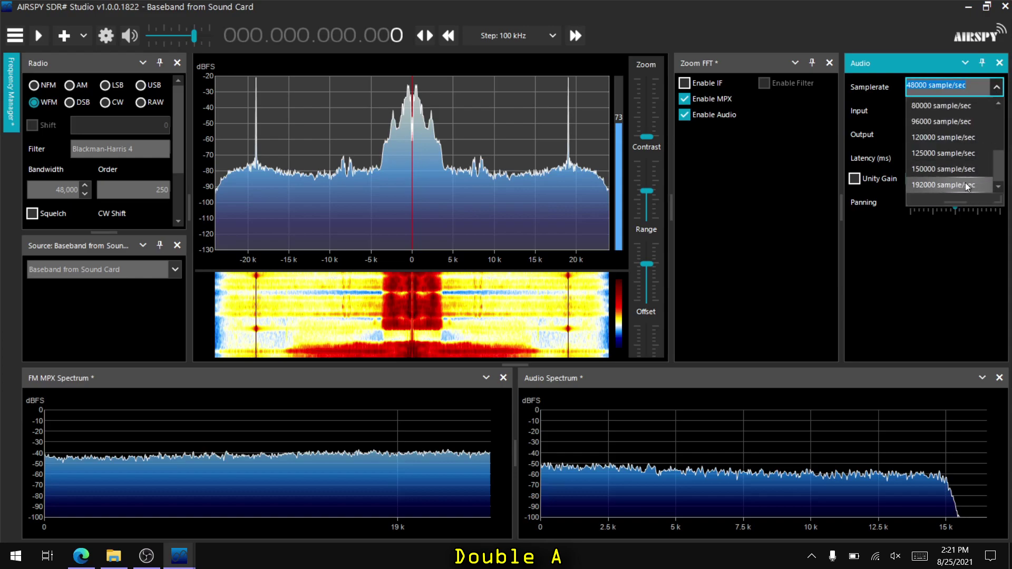
{"action": "left_click", "coordinate": [965, 184]}
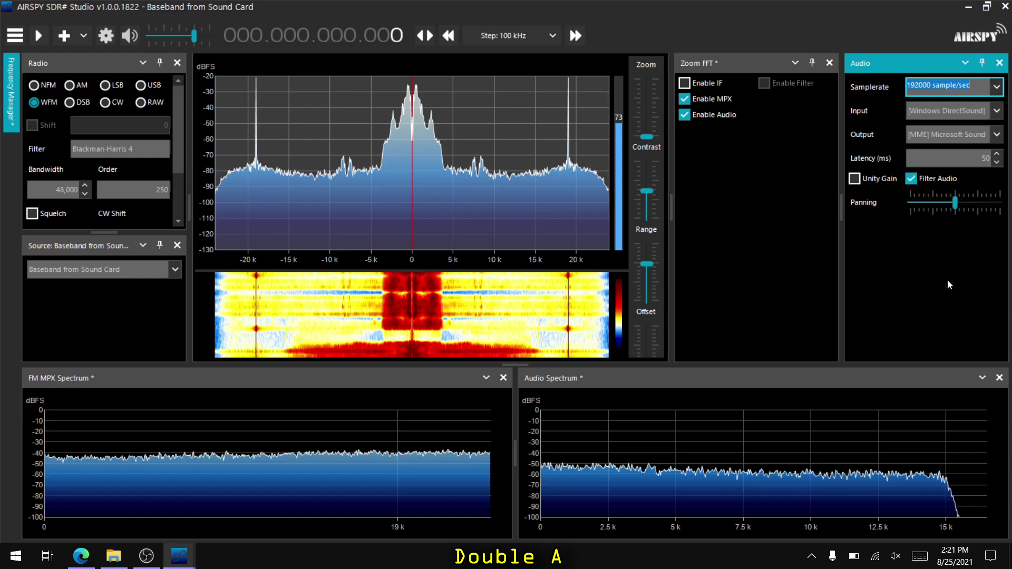
- Start the second receiver and tune its frequency up to 67.000 kHz
{"action": "left_click", "coordinate": [39, 36]}
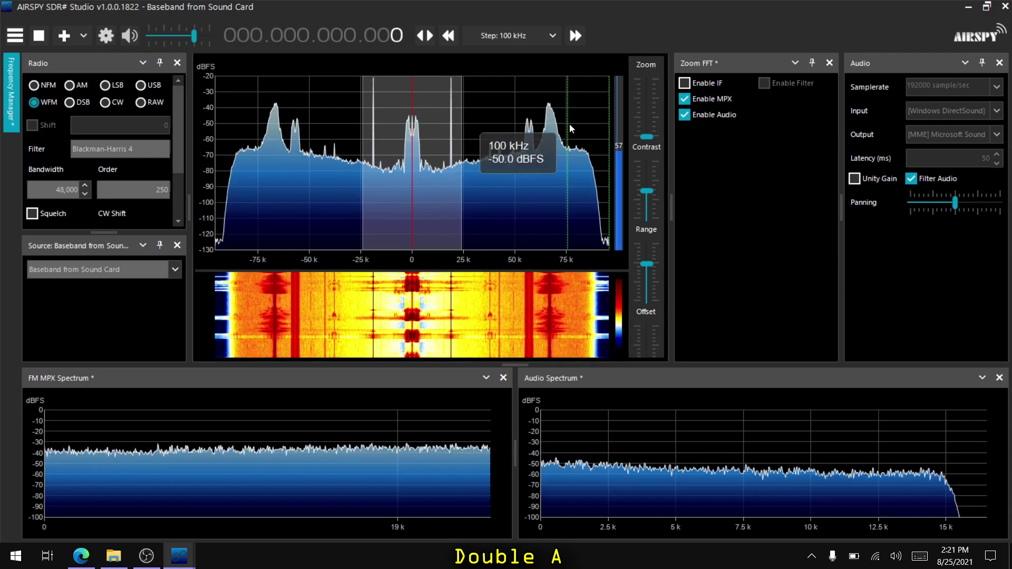
{"action": "scroll", "coordinate": [338, 33], "scroll_direction": "up", "scroll_amount": 4}
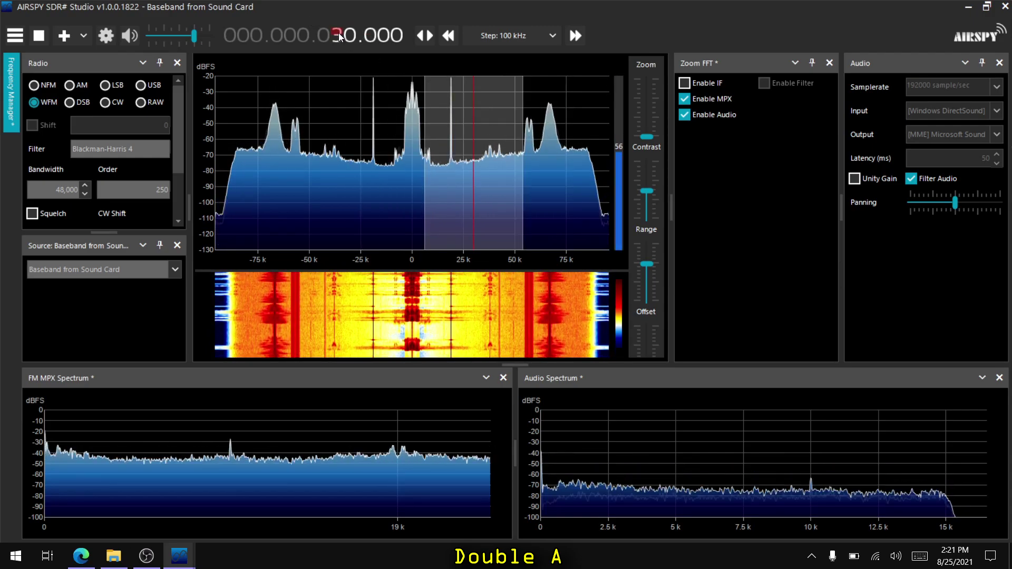
{"action": "scroll", "coordinate": [338, 33], "scroll_direction": "up", "scroll_amount": 2}
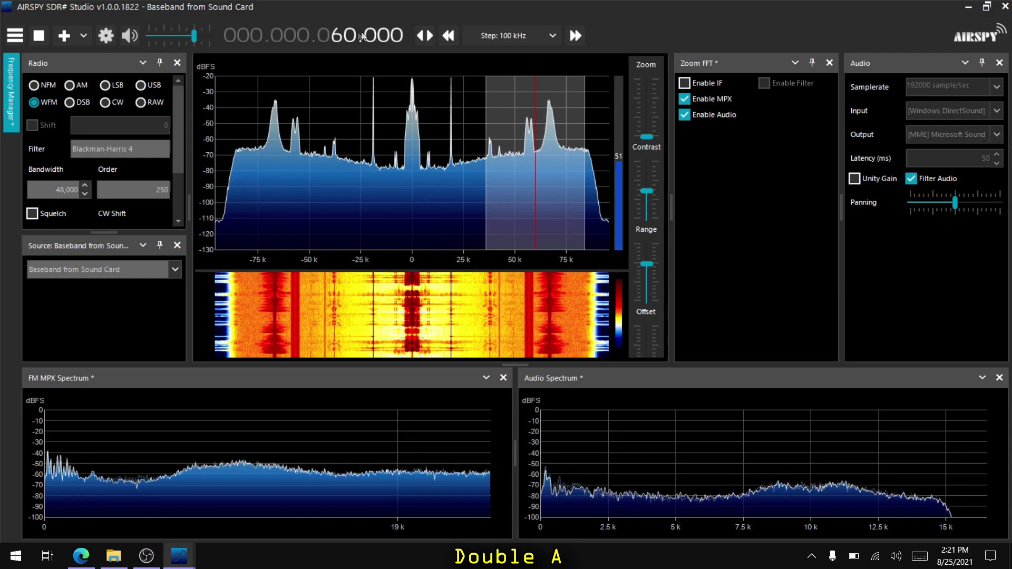
{"action": "scroll", "coordinate": [353, 35], "scroll_direction": "up", "scroll_amount": 1}
{"action": "scroll", "coordinate": [353, 35], "scroll_direction": "up", "scroll_amount": 6}
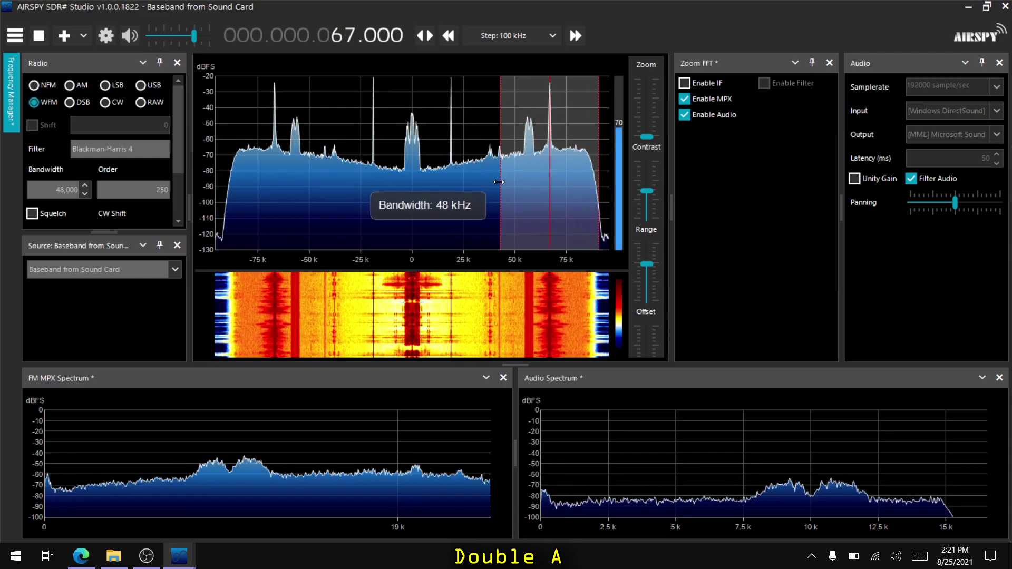
- Narrow the WFM filter to 13.32 kHz around the 67 kHz peak and raise system volume
{"action": "left_click_drag", "start_coordinate": [500, 183], "coordinate": [534, 188]}
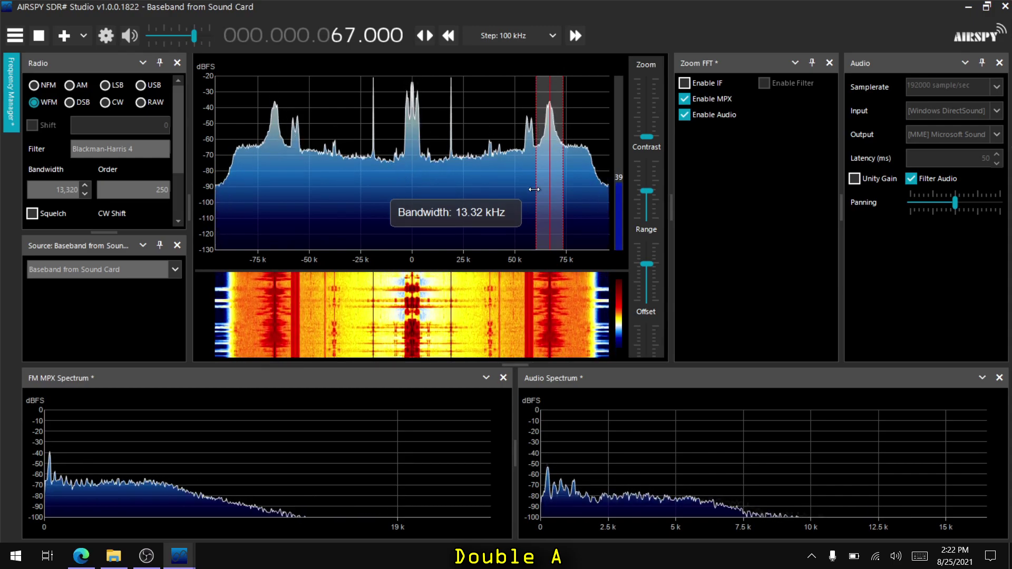
{"action": "key", "text": "XF86AudioRaiseVolume"}
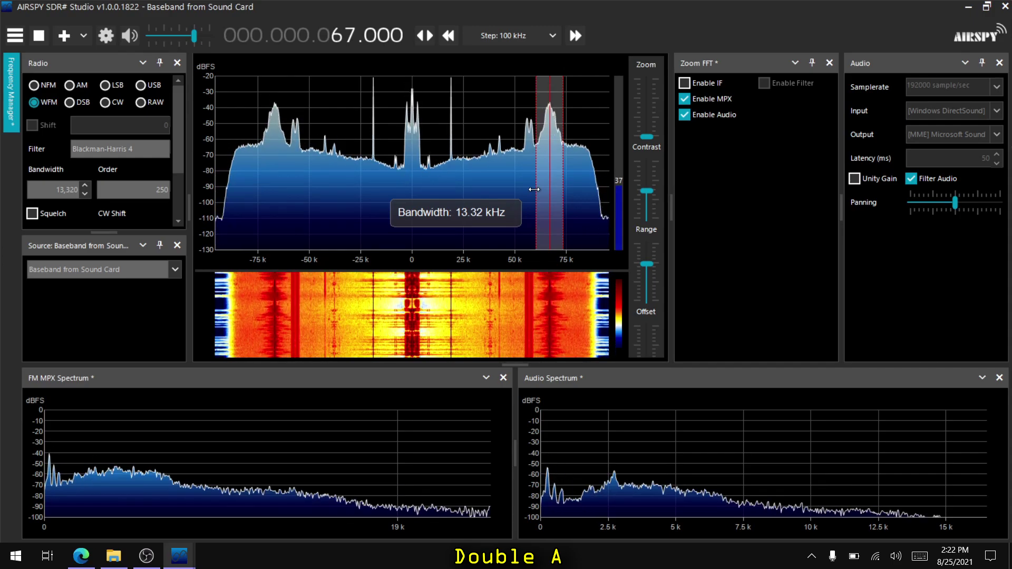
{"action": "mouse_move", "coordinate": [195, 37]}
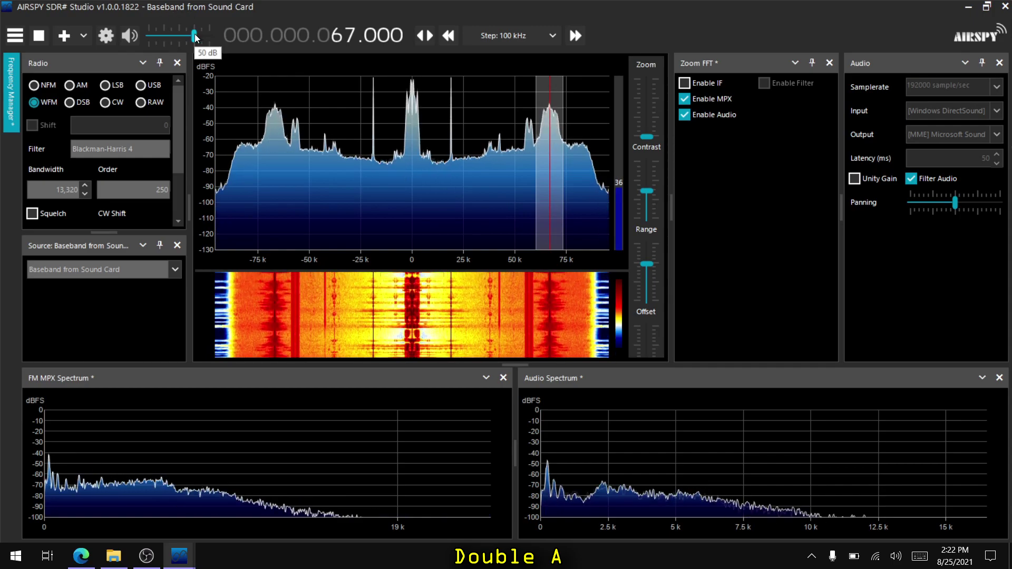
{"action": "left_click_drag", "start_coordinate": [195, 37], "coordinate": [149, 36]}
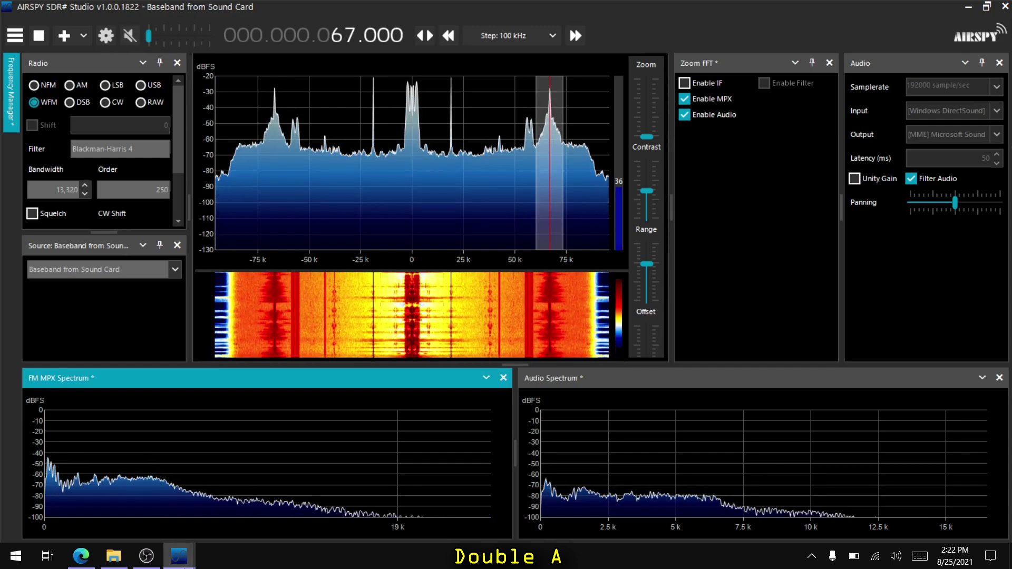
{"action": "mouse_move", "coordinate": [180, 556]}
{"action": "left_click", "coordinate": [154, 510]}
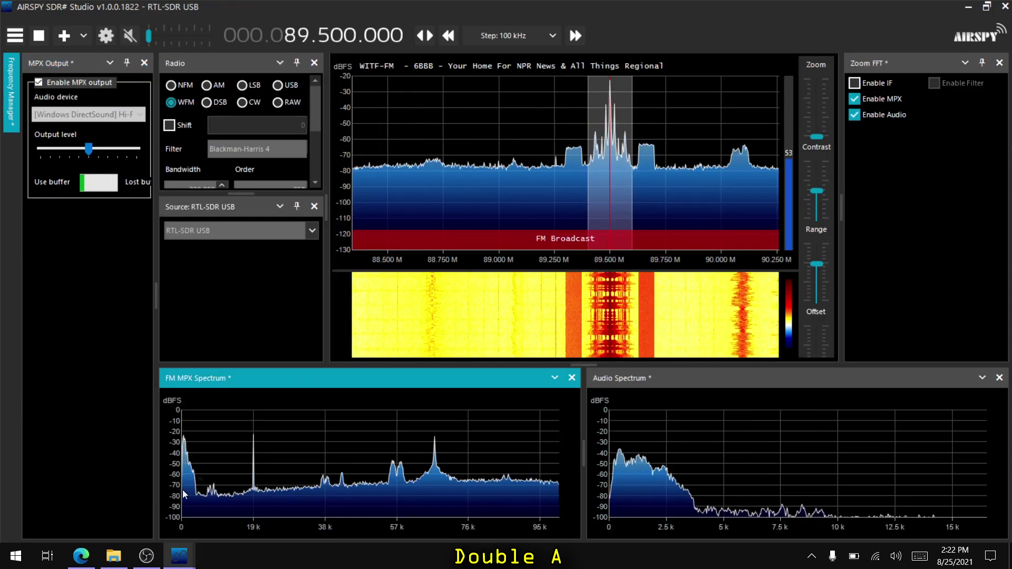
{"action": "left_click_drag", "start_coordinate": [150, 36], "coordinate": [194, 38]}
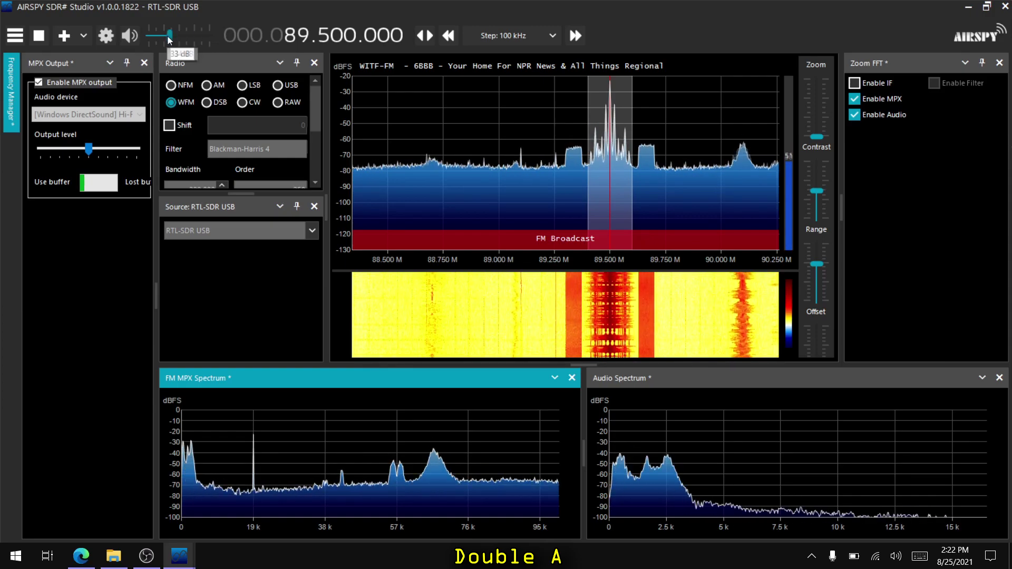
{"action": "left_click_drag", "start_coordinate": [195, 36], "coordinate": [144, 37]}
{"action": "mouse_move", "coordinate": [179, 556]}
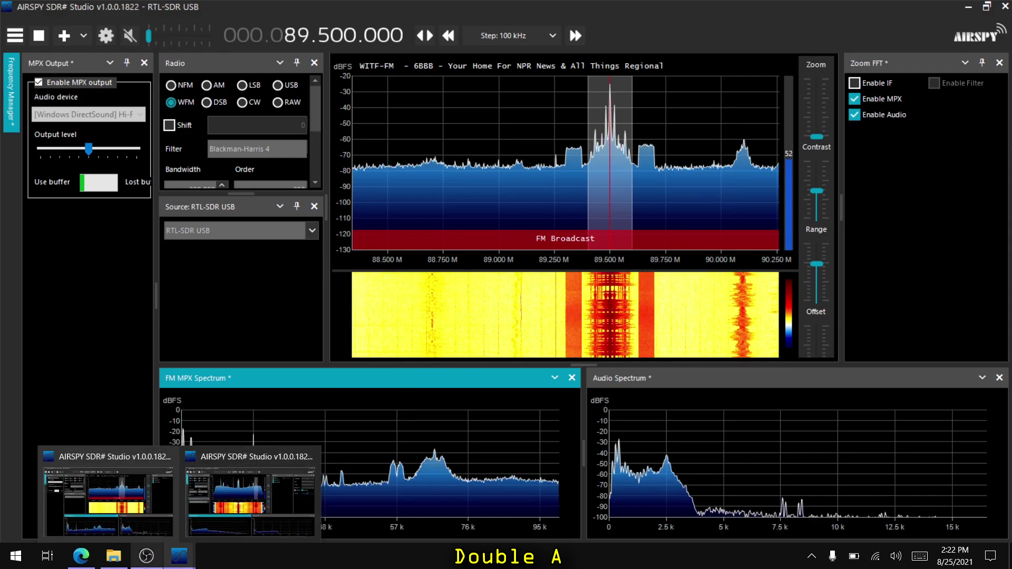
{"action": "left_click", "coordinate": [209, 525]}
{"action": "left_click_drag", "start_coordinate": [151, 39], "coordinate": [181, 42]}
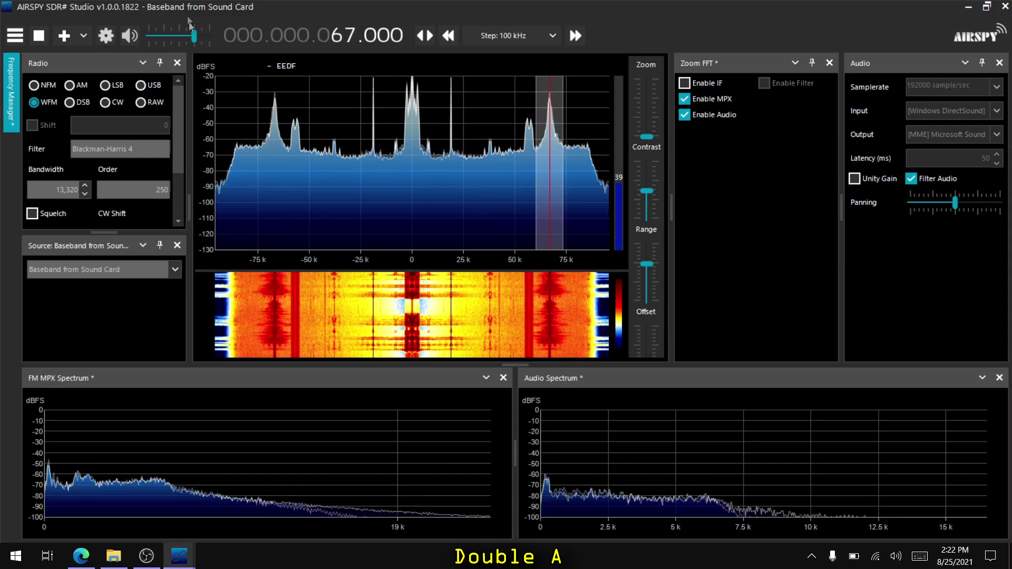
- Mute the subcarrier receiver's audio and stop the baseband radio
{"action": "mouse_move", "coordinate": [193, 36]}
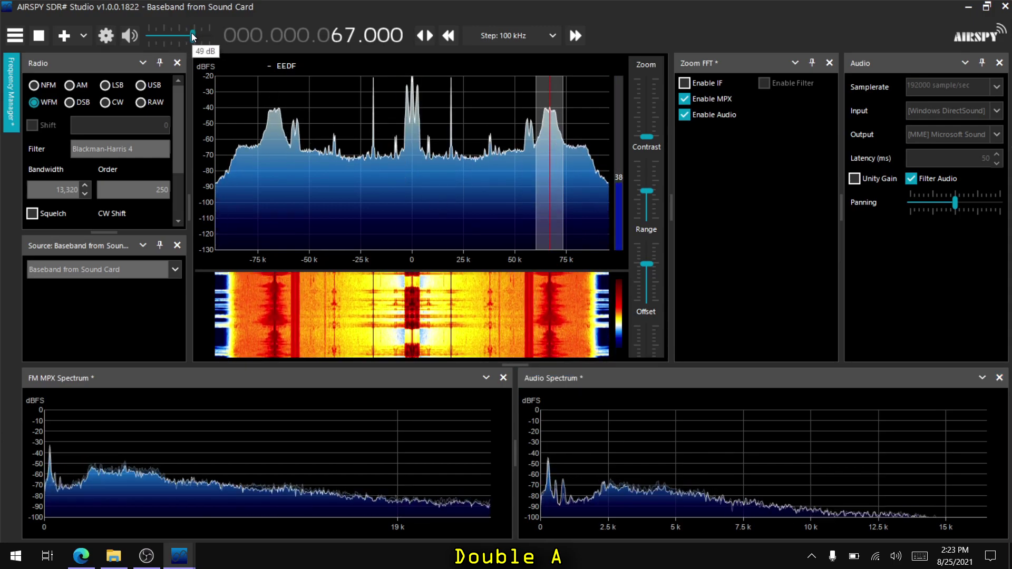
{"action": "left_click_drag", "start_coordinate": [194, 36], "coordinate": [132, 36]}
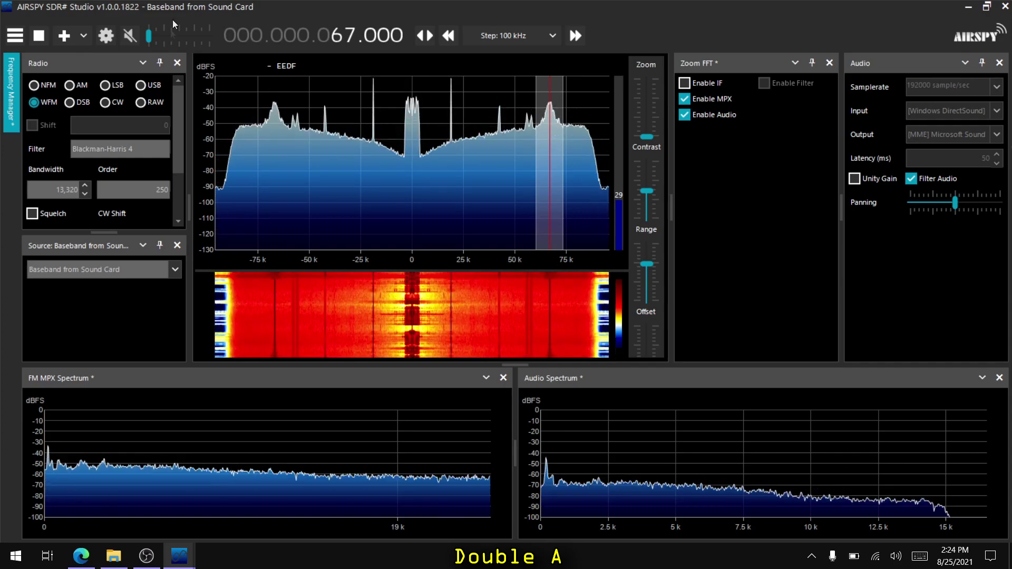
{"action": "left_click", "coordinate": [42, 39]}
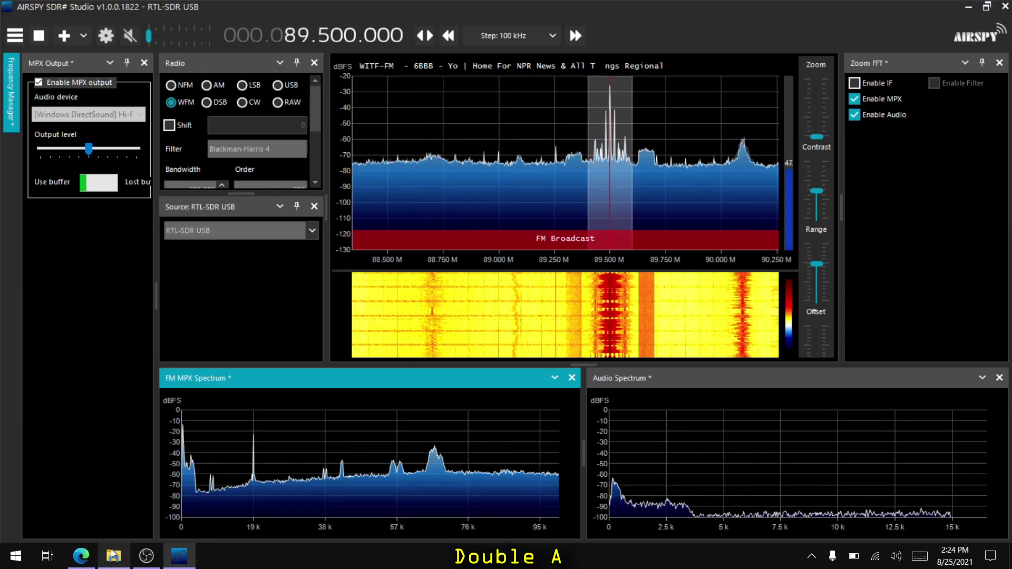
- Download RDS_Spy_1.03_Setup.exe and save it into the Downloads folder
{"action": "left_click", "coordinate": [89, 562]}
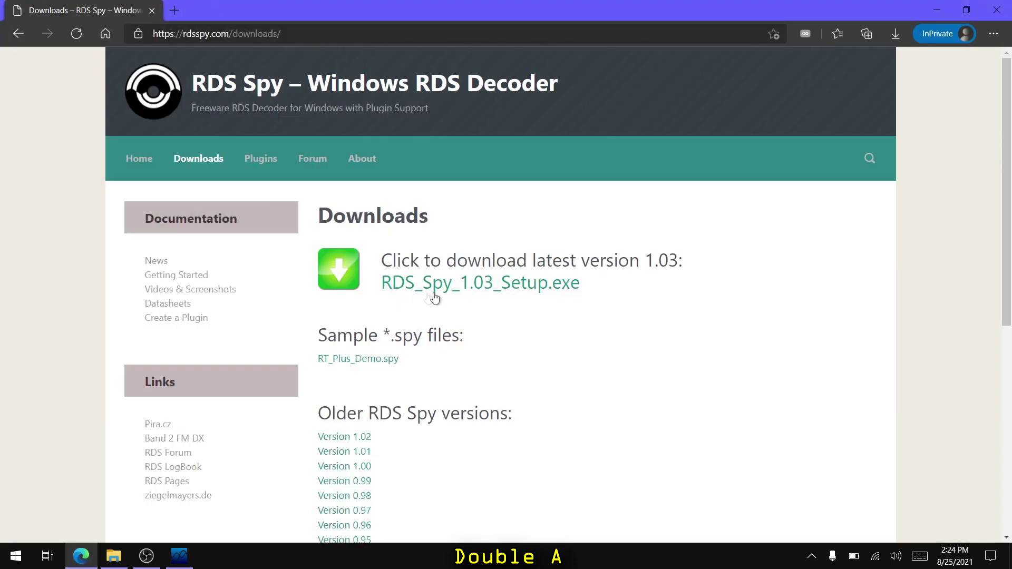
{"action": "left_click", "coordinate": [454, 288]}
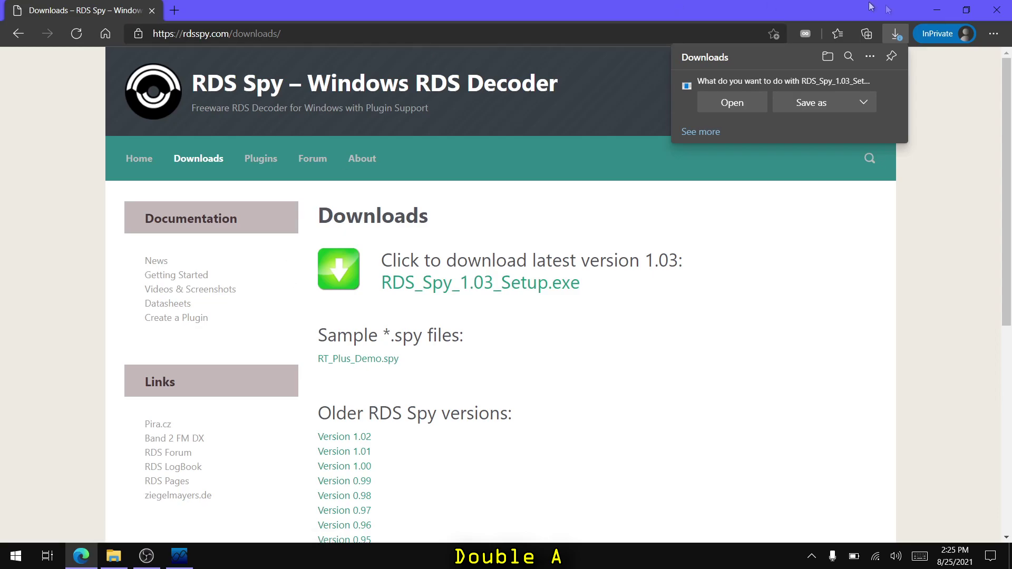
{"action": "left_click", "coordinate": [825, 100]}
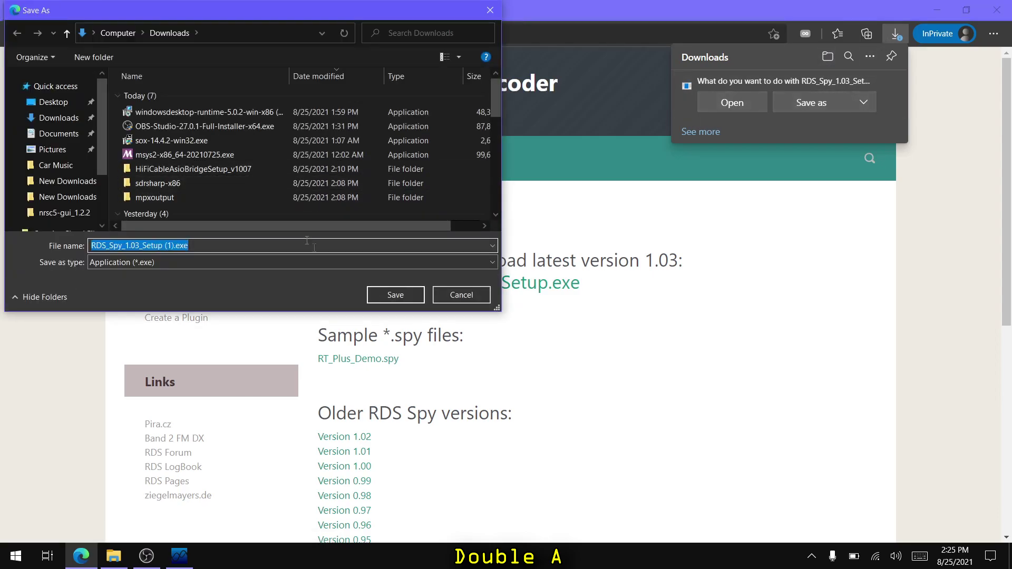
{"action": "left_click", "coordinate": [394, 296]}
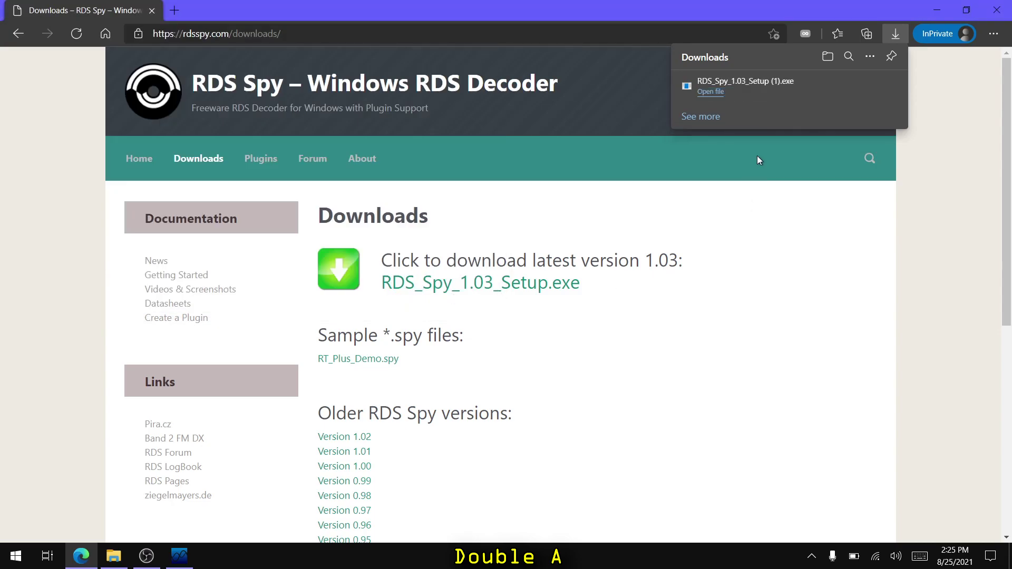
- Run the installer, keeping default folder, start menu and tasks, and finish setup
{"action": "left_click", "coordinate": [746, 93]}
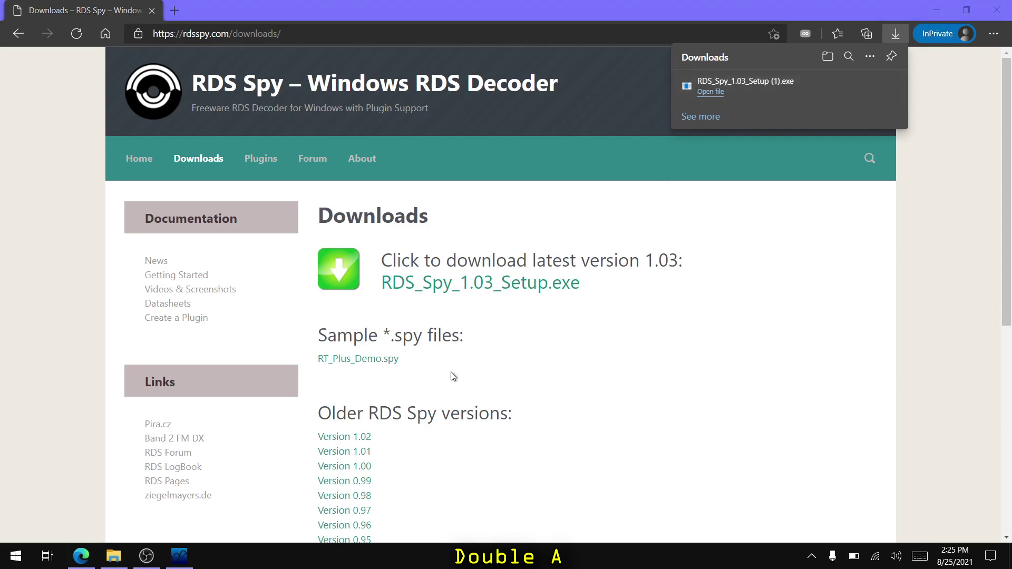
{"action": "left_click", "coordinate": [521, 310]}
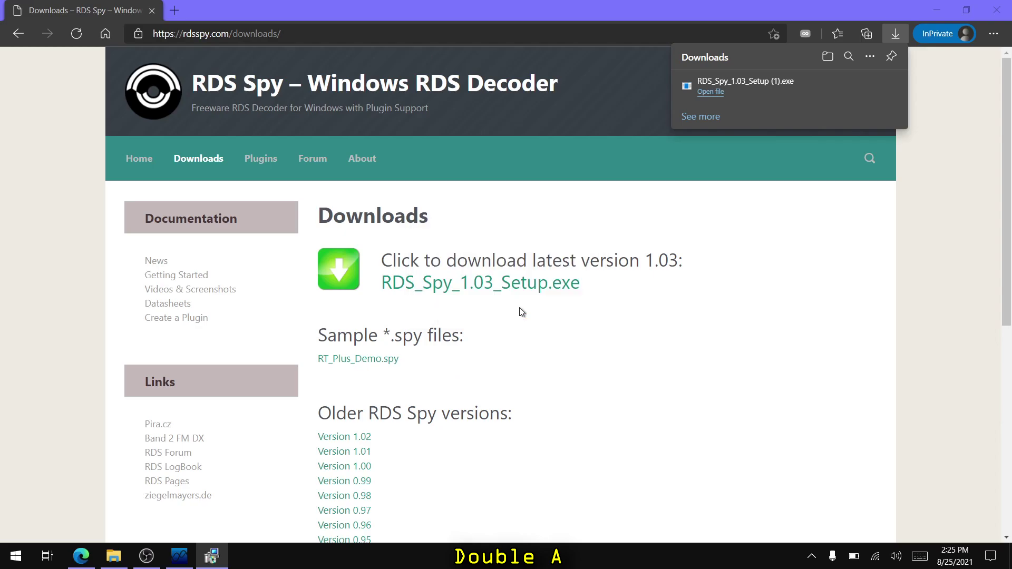
{"action": "left_click", "coordinate": [573, 381]}
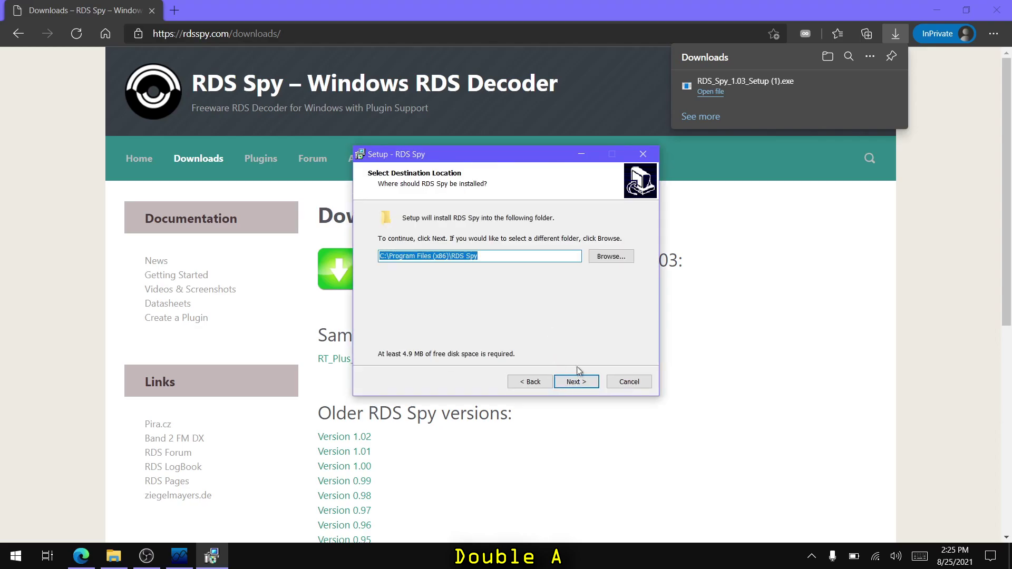
{"action": "left_click", "coordinate": [576, 382]}
{"action": "left_click", "coordinate": [576, 382]}
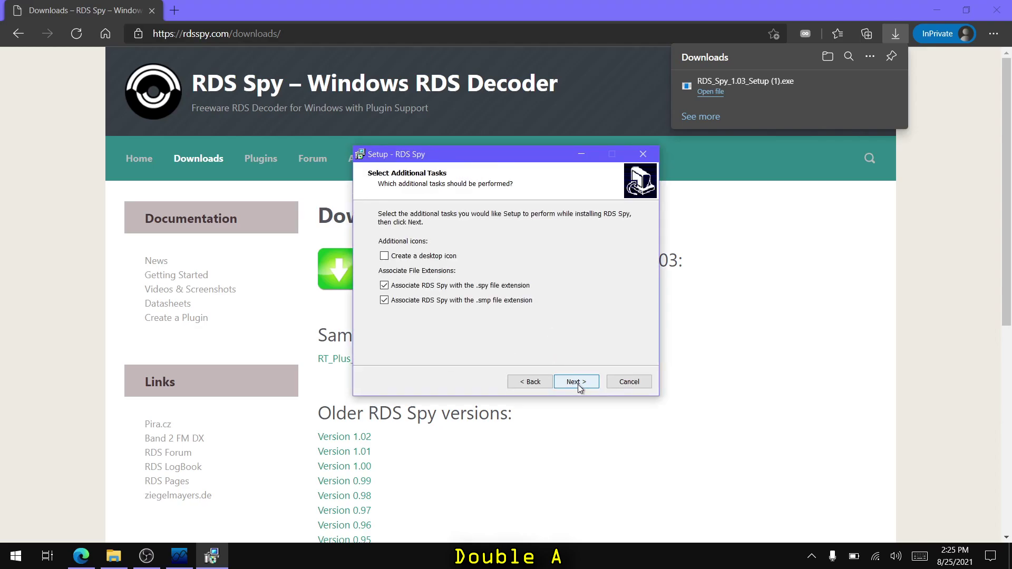
{"action": "left_click", "coordinate": [576, 381]}
{"action": "left_click", "coordinate": [576, 382]}
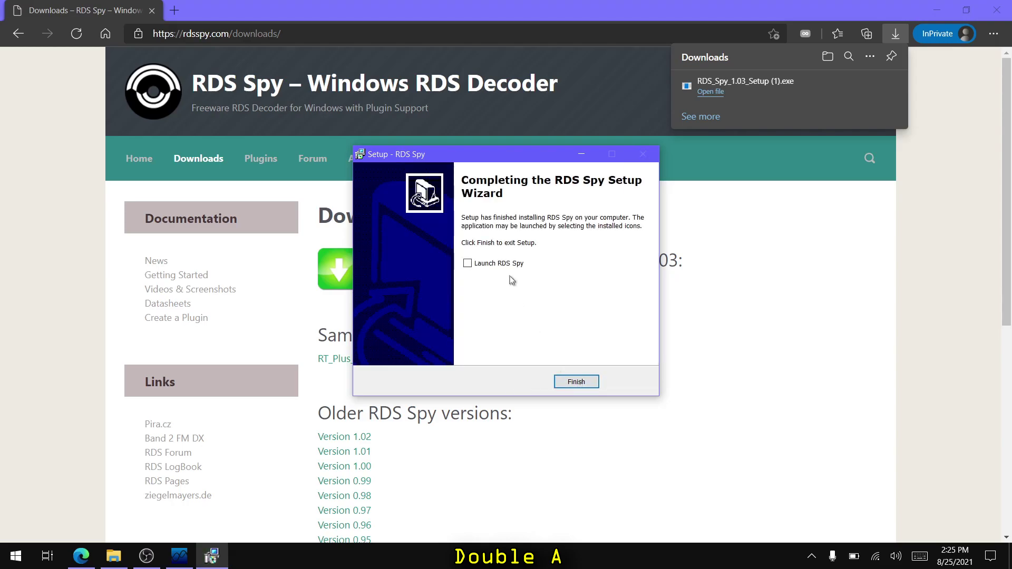
{"action": "left_click", "coordinate": [589, 382]}
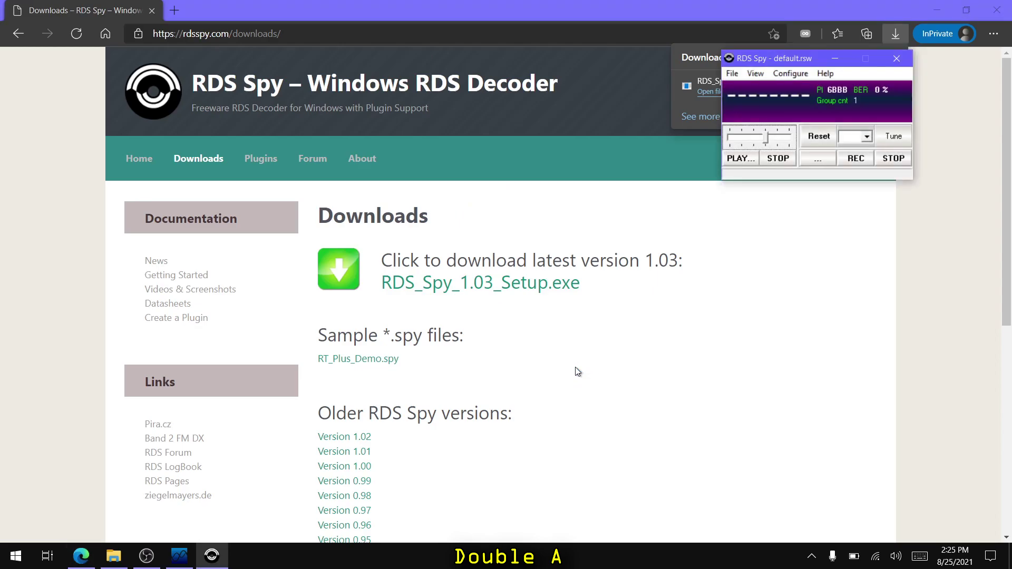
- Set RDS Spy's source to the Hi-Fi Cable Output sound card in Direct RDS/MPX (192 kHz) mode
{"action": "left_click", "coordinate": [790, 74]}
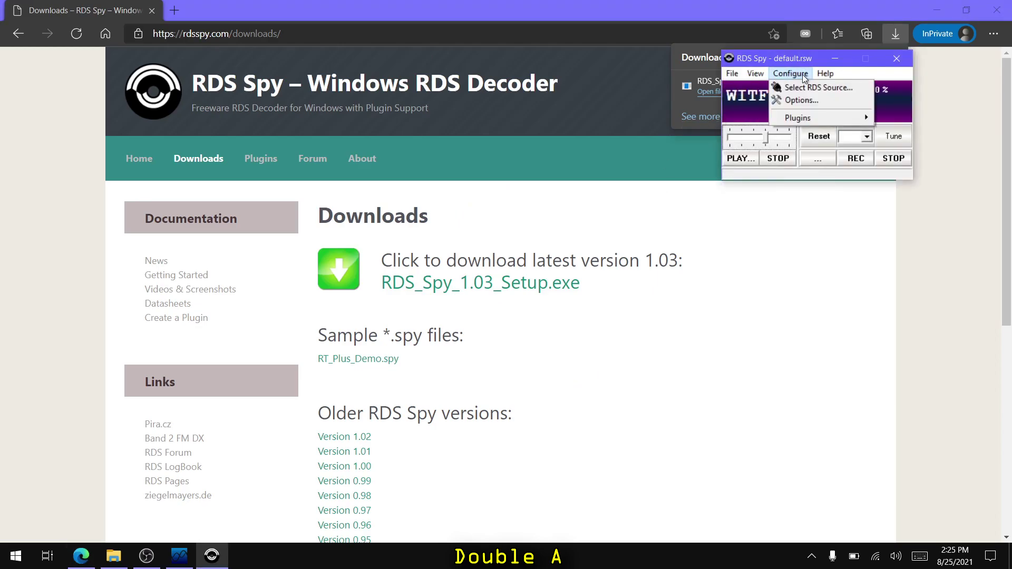
{"action": "left_click", "coordinate": [804, 83]}
{"action": "left_click", "coordinate": [415, 225]}
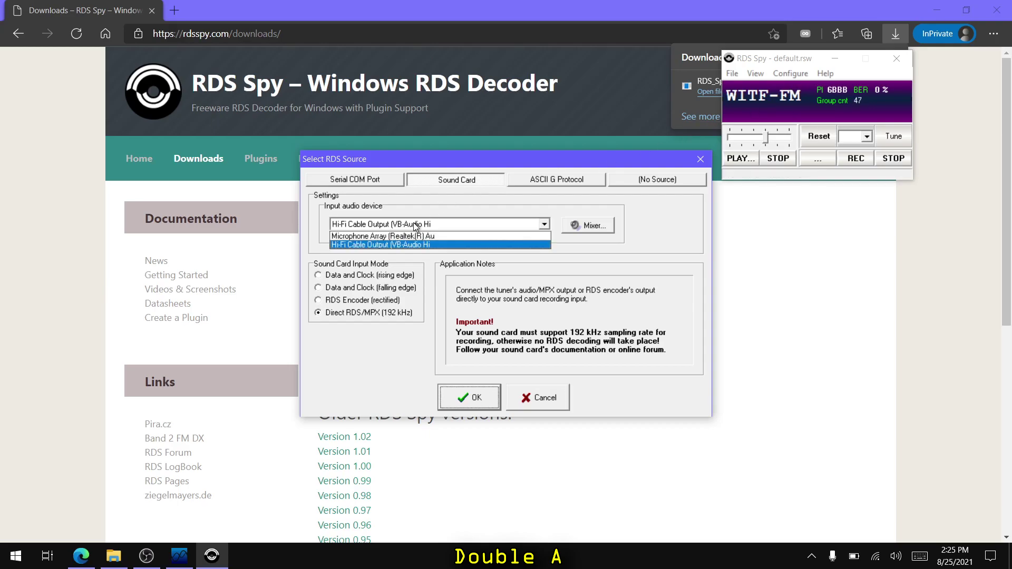
{"action": "left_click", "coordinate": [464, 248]}
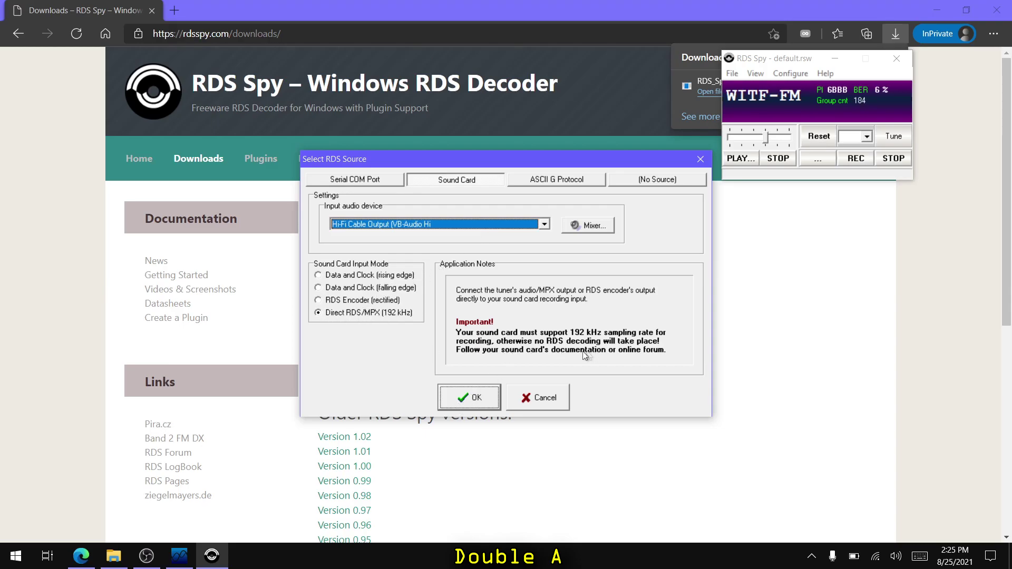
{"action": "left_click", "coordinate": [476, 398]}
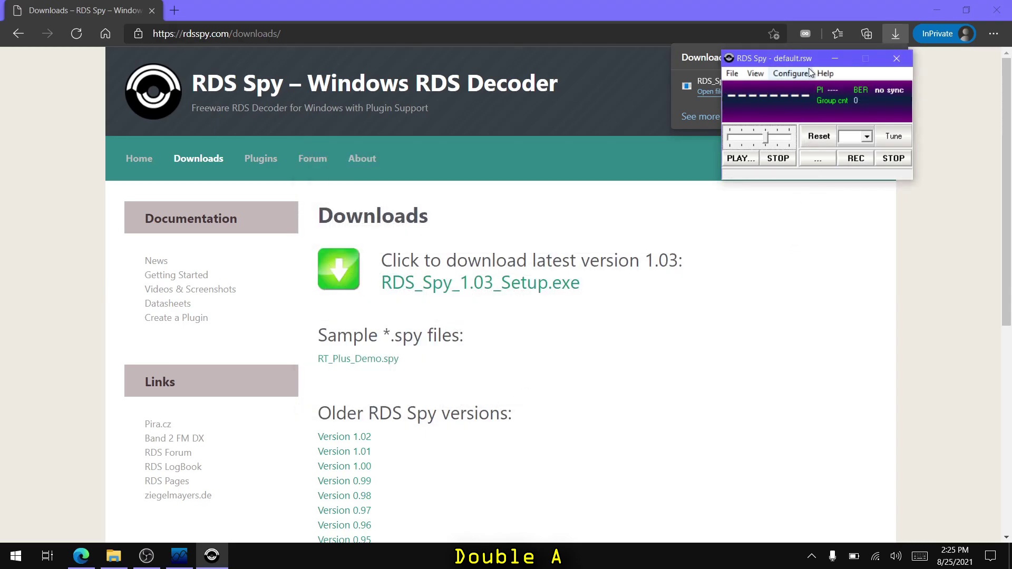
- Move the RDS Spy window left and open its Decoder Data records
{"action": "left_click_drag", "start_coordinate": [799, 64], "coordinate": [659, 68]}
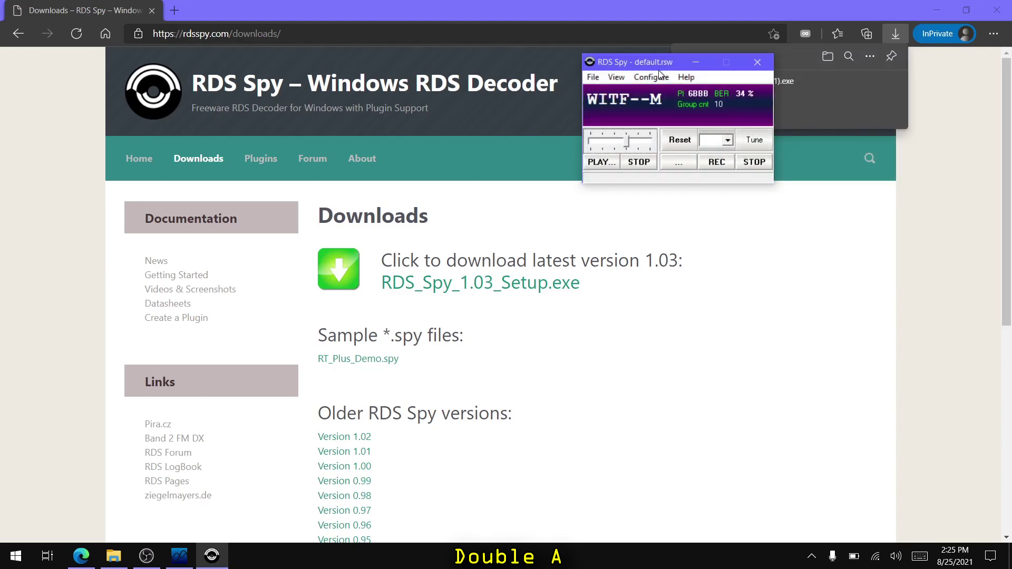
{"action": "left_click", "coordinate": [617, 78]}
{"action": "left_click", "coordinate": [627, 91]}
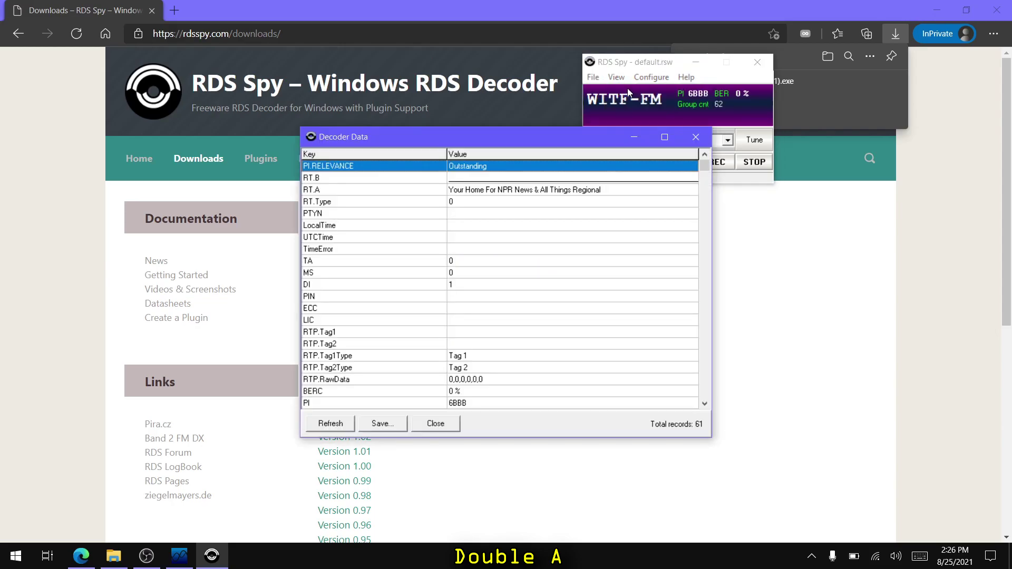
{"action": "left_click", "coordinate": [577, 229]}
- Step through WITF-FM's decoded records (PI 6BBB) and close the Decoder Data window
{"action": "key", "text": "Down"}
{"action": "key", "text": "Down"}
{"action": "key", "text": "Down"}
{"action": "key", "text": "Down"}
{"action": "key", "text": "Down"}
{"action": "key", "text": "Down"}
{"action": "key", "text": "Down"}
{"action": "key", "text": "Down"}
{"action": "key", "text": "Down"}
{"action": "key", "text": "Down"}
{"action": "key", "text": "Down"}
{"action": "key", "text": "Down"}
{"action": "key", "text": "Down"}
{"action": "key", "text": "Down"}
{"action": "key", "text": "Down"}
{"action": "key", "text": "Down"}
{"action": "key", "text": "Down"}
{"action": "key", "text": "Down"}
{"action": "key", "text": "Down"}
{"action": "key", "text": "Down"}
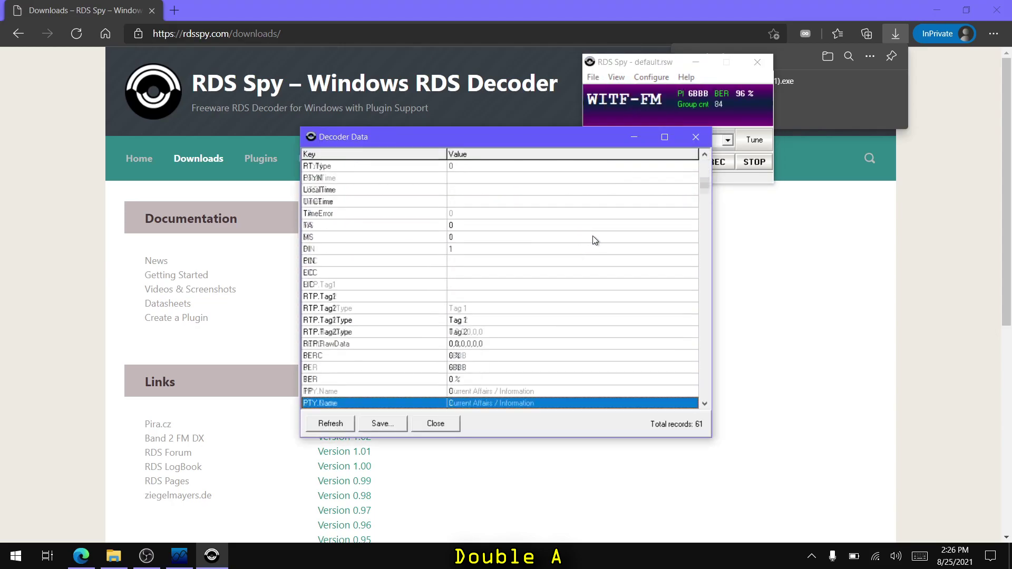
{"action": "key", "text": "Down"}
{"action": "key", "text": "Down"}
{"action": "key", "text": "Down"}
{"action": "key", "text": "Down"}
{"action": "key", "text": "Down"}
{"action": "key", "text": "Down"}
{"action": "key", "text": "Down"}
{"action": "key", "text": "Down"}
{"action": "key", "text": "Down"}
{"action": "key", "text": "Down"}
{"action": "key", "text": "Down"}
{"action": "key", "text": "Down"}
{"action": "key", "text": "Down"}
{"action": "key", "text": "Down"}
{"action": "key", "text": "Down"}
{"action": "key", "text": "Down"}
{"action": "key", "text": "Down"}
{"action": "key", "text": "Down"}
{"action": "key", "text": "Down"}
{"action": "key", "text": "Down"}
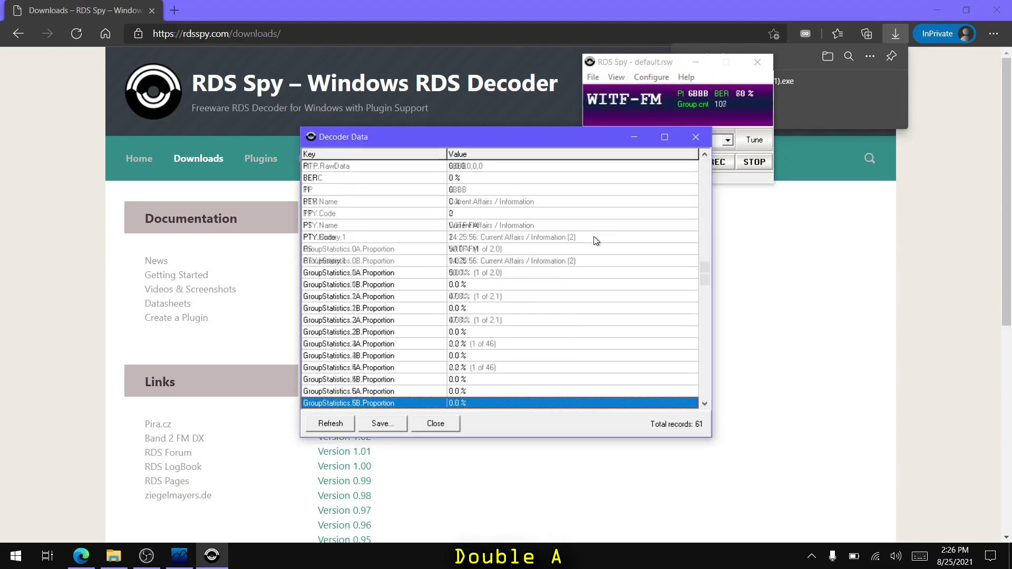
{"action": "key", "text": "Down"}
{"action": "key", "text": "Down"}
{"action": "key", "text": "Down"}
{"action": "key", "text": "Down"}
{"action": "key", "text": "Down"}
{"action": "key", "text": "Down"}
{"action": "key", "text": "Down"}
{"action": "key", "text": "Down"}
{"action": "key", "text": "Up"}
{"action": "key", "text": "Up"}
{"action": "key", "text": "Up"}
{"action": "key", "text": "Up"}
{"action": "key", "text": "Up"}
{"action": "key", "text": "Up"}
{"action": "key", "text": "Up"}
{"action": "key", "text": "Up"}
{"action": "key", "text": "Up"}
{"action": "key", "text": "Up"}
{"action": "key", "text": "Up"}
{"action": "key", "text": "Up"}
{"action": "key", "text": "Up"}
{"action": "key", "text": "Up"}
{"action": "key", "text": "Up"}
{"action": "key", "text": "Up"}
{"action": "key", "text": "Up"}
{"action": "key", "text": "Up"}
{"action": "key", "text": "Up"}
{"action": "key", "text": "Up"}
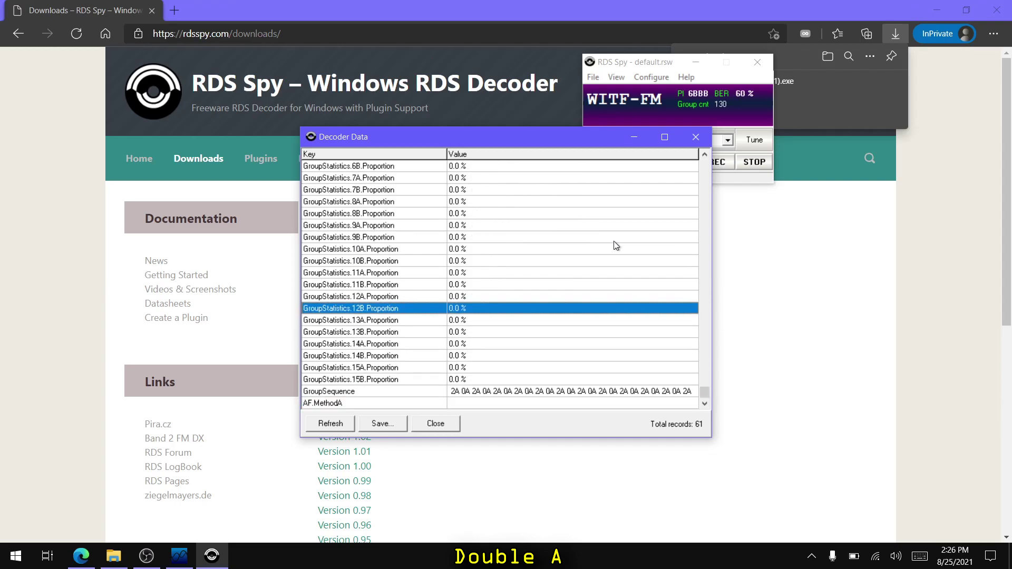
{"action": "key", "text": "Up"}
{"action": "key", "text": "Up"}
{"action": "key", "text": "Up"}
{"action": "key", "text": "Up"}
{"action": "key", "text": "Up"}
{"action": "key", "text": "Up"}
{"action": "key", "text": "Up"}
{"action": "key", "text": "Up"}
{"action": "key", "text": "Up"}
{"action": "key", "text": "Up"}
{"action": "key", "text": "Up"}
{"action": "key", "text": "Up"}
{"action": "key", "text": "Up"}
{"action": "key", "text": "Up"}
{"action": "key", "text": "Up"}
{"action": "key", "text": "Up"}
{"action": "key", "text": "Up"}
{"action": "key", "text": "Up"}
{"action": "key", "text": "Up"}
{"action": "key", "text": "Up"}
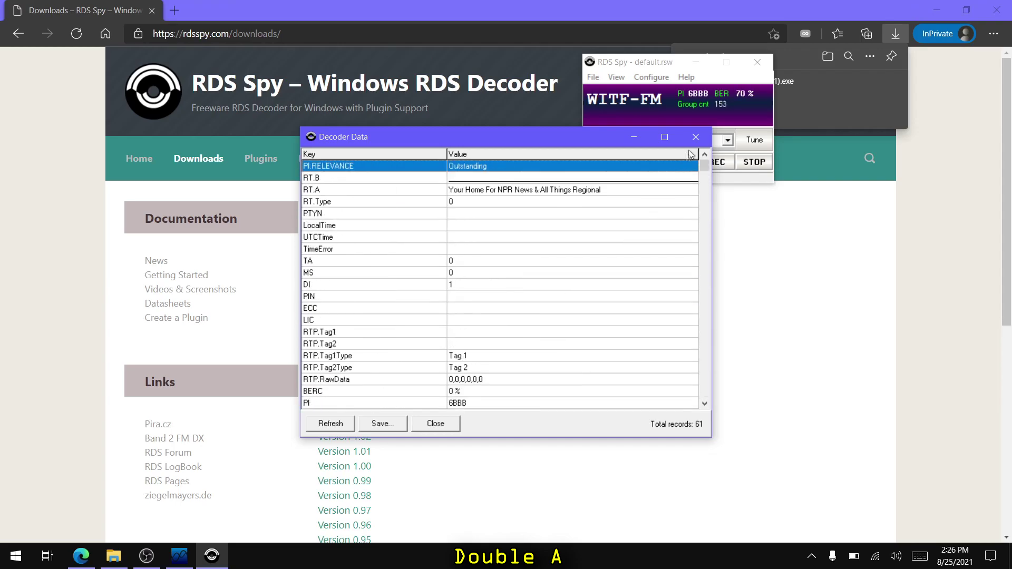
{"action": "left_click", "coordinate": [695, 136]}
{"action": "left_click", "coordinate": [616, 76]}
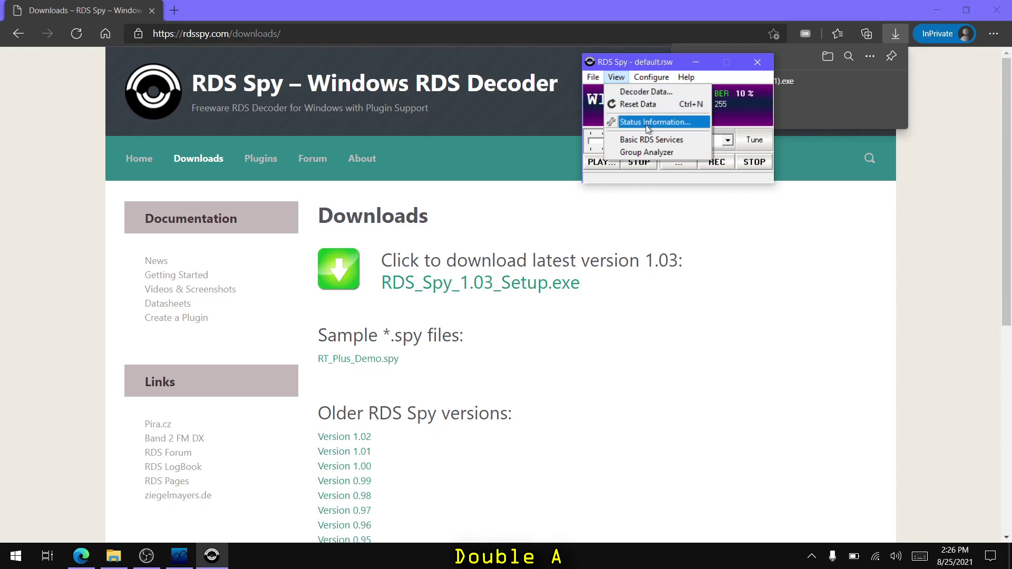
- Open the Basic RDS Decoder, move it left, and view WITF-FM's programme details and radiotext
{"action": "left_click", "coordinate": [646, 140]}
{"action": "left_click_drag", "start_coordinate": [730, 208], "coordinate": [641, 219]}
{"action": "left_click", "coordinate": [664, 229]}
{"action": "left_click", "coordinate": [605, 228]}
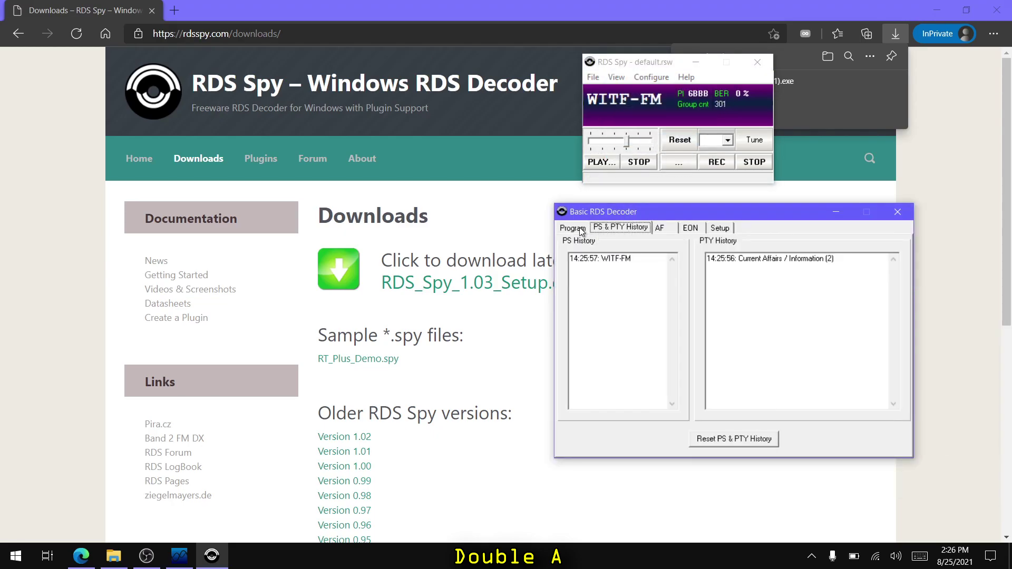
{"action": "left_click", "coordinate": [574, 229]}
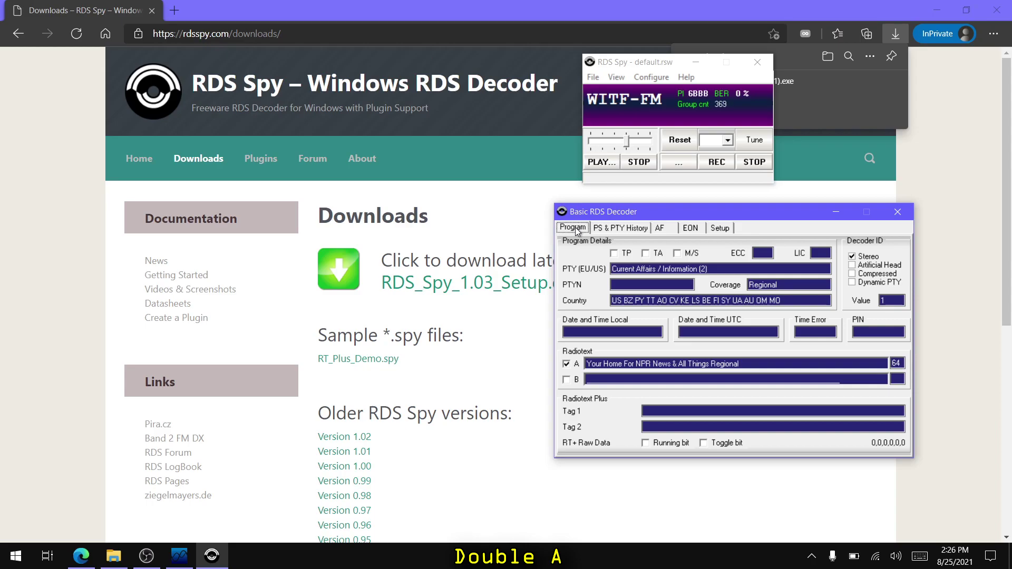
- Browse the PS & PTY History, AF, EON and Setup tabs, then return to Program
{"action": "left_click", "coordinate": [621, 228]}
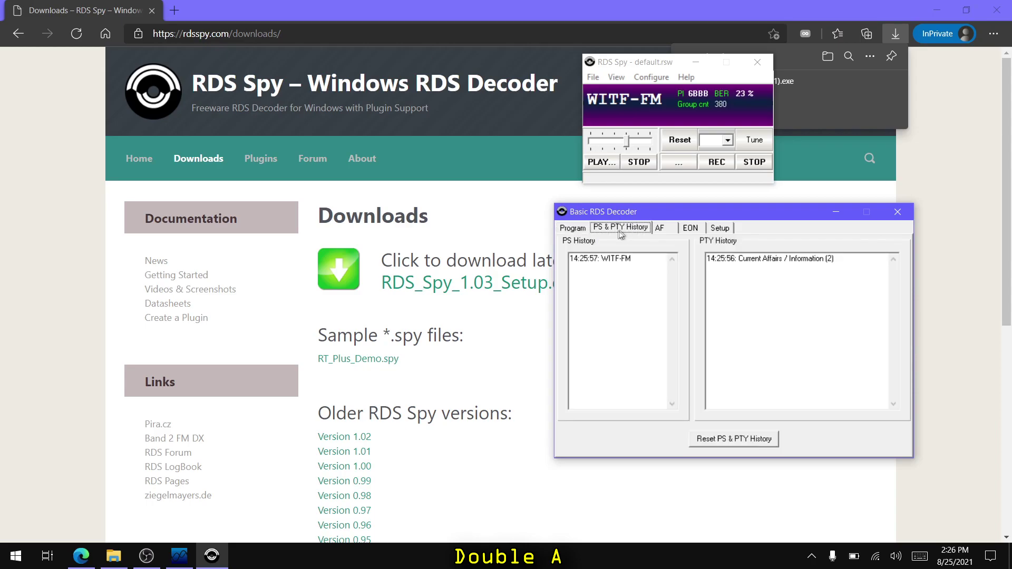
{"action": "left_click", "coordinate": [670, 231]}
{"action": "left_click", "coordinate": [702, 229]}
{"action": "left_click", "coordinate": [720, 230]}
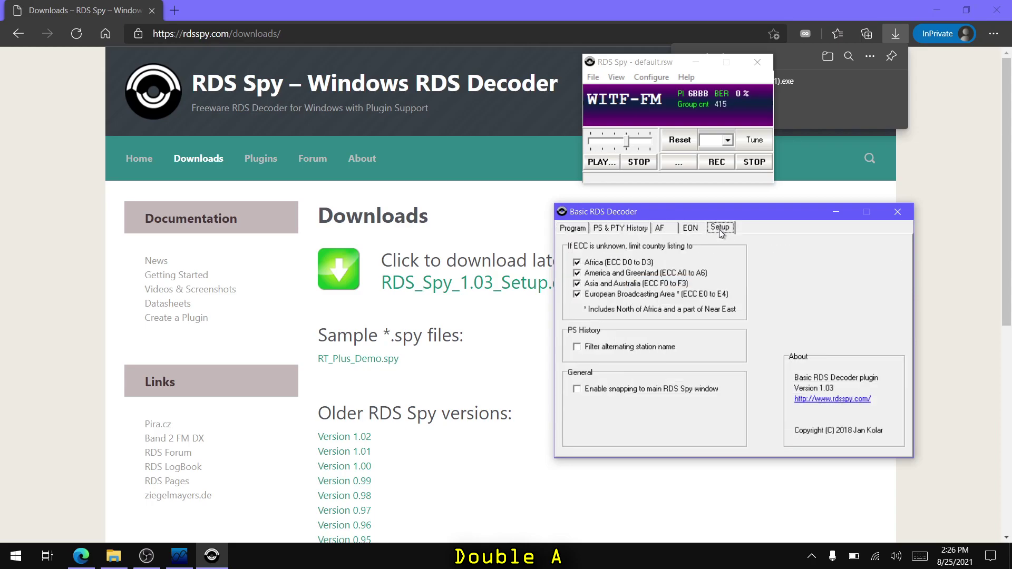
{"action": "left_click", "coordinate": [573, 233]}
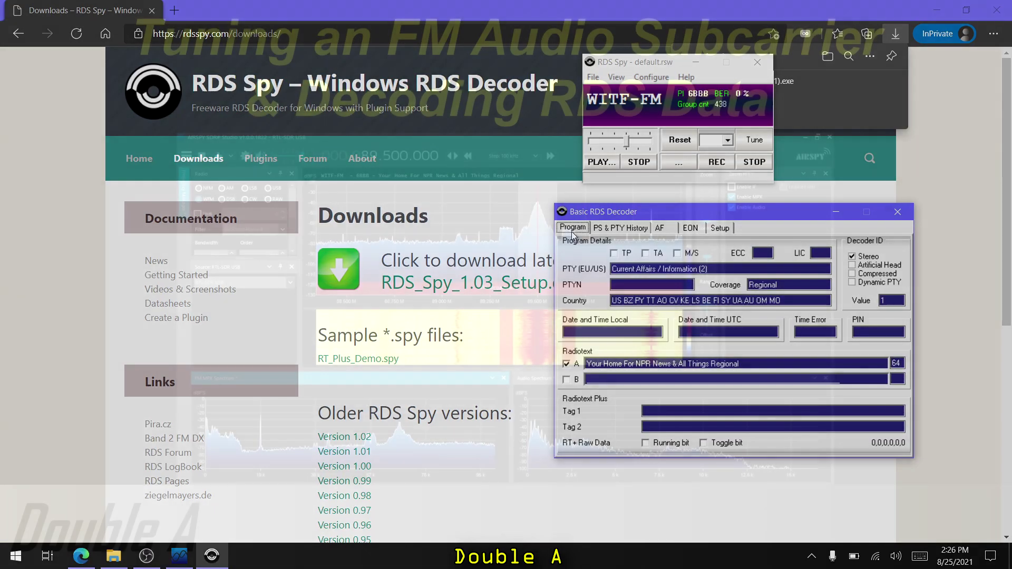